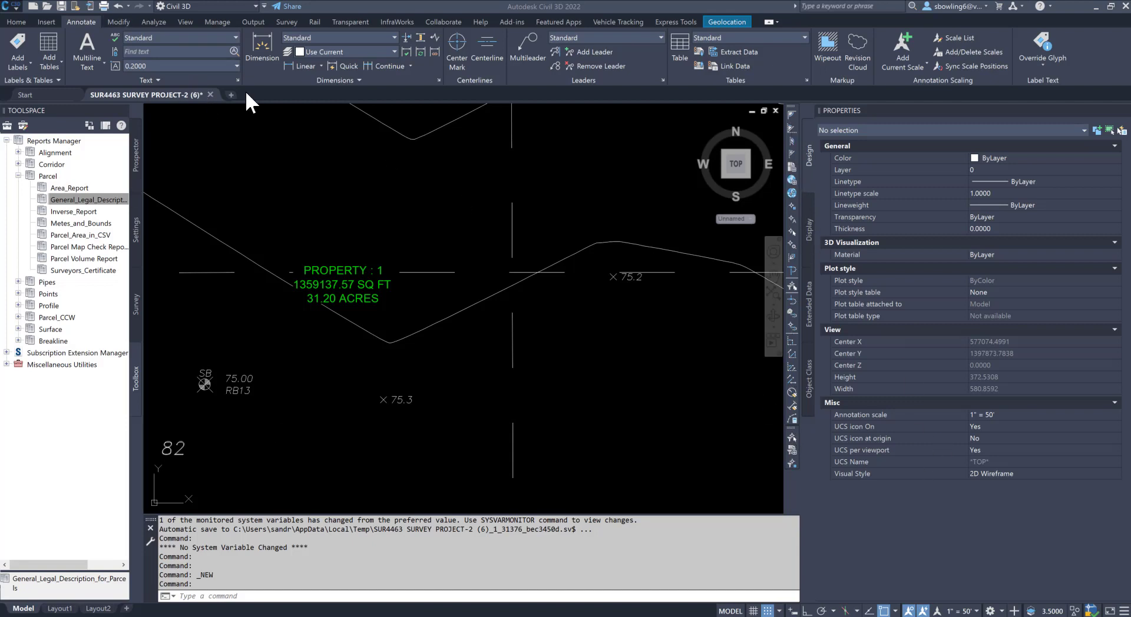
# Step: Create a new drawing from the _Autodesk Civil 3D (Imperial) NCS template, plus one more blank drawing
pyautogui.click(16, 10)
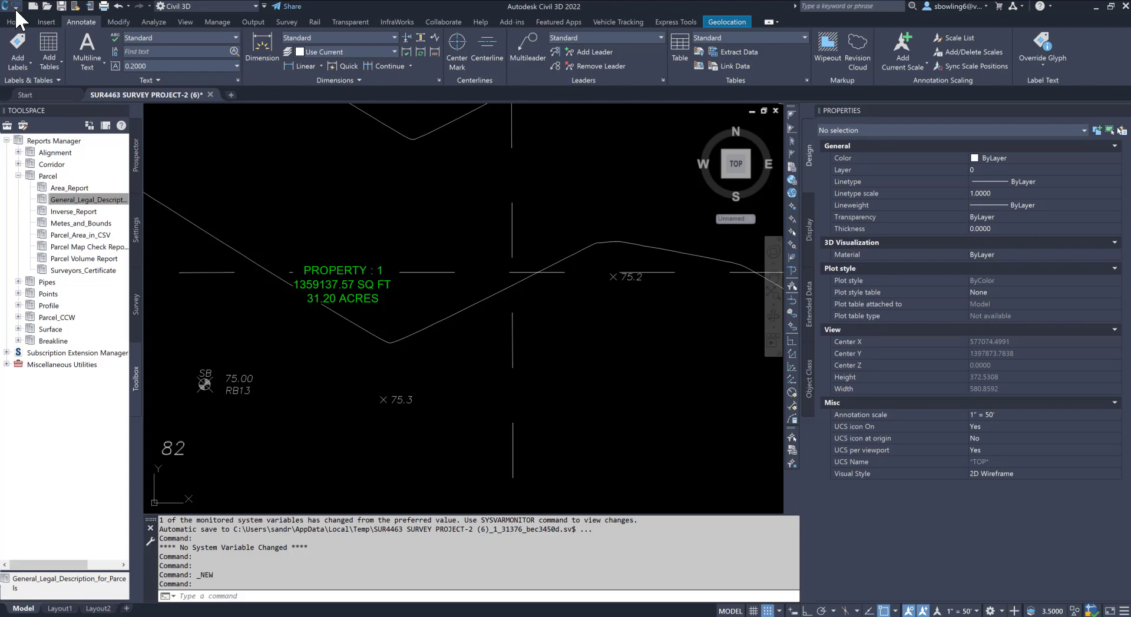
pyautogui.click(16, 10)
pyautogui.click(25, 72)
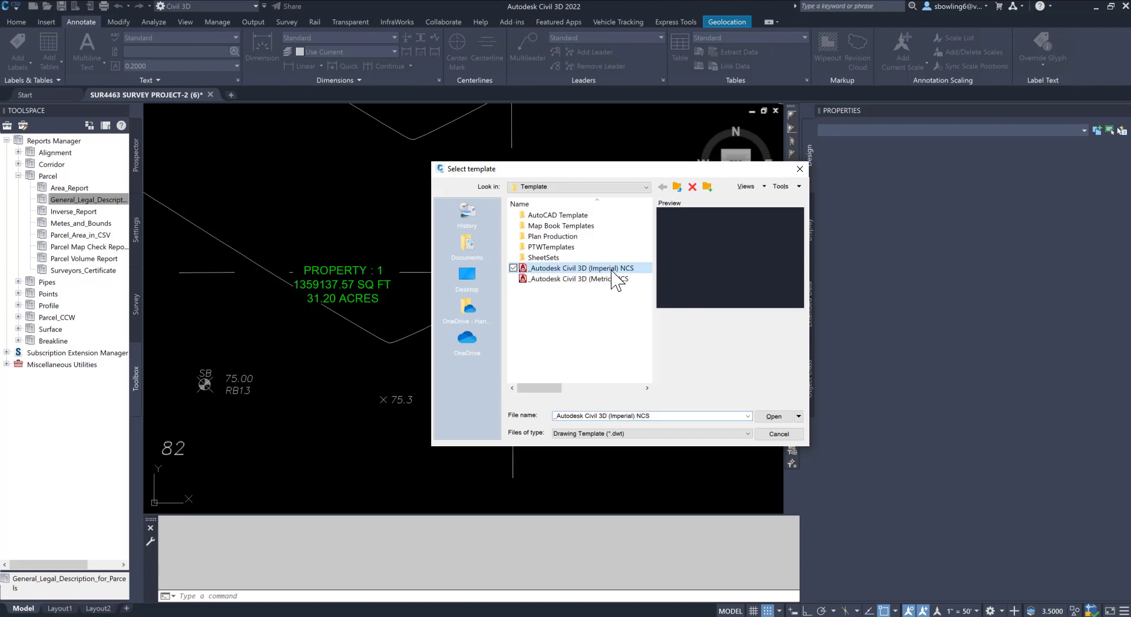
pyautogui.click(768, 418)
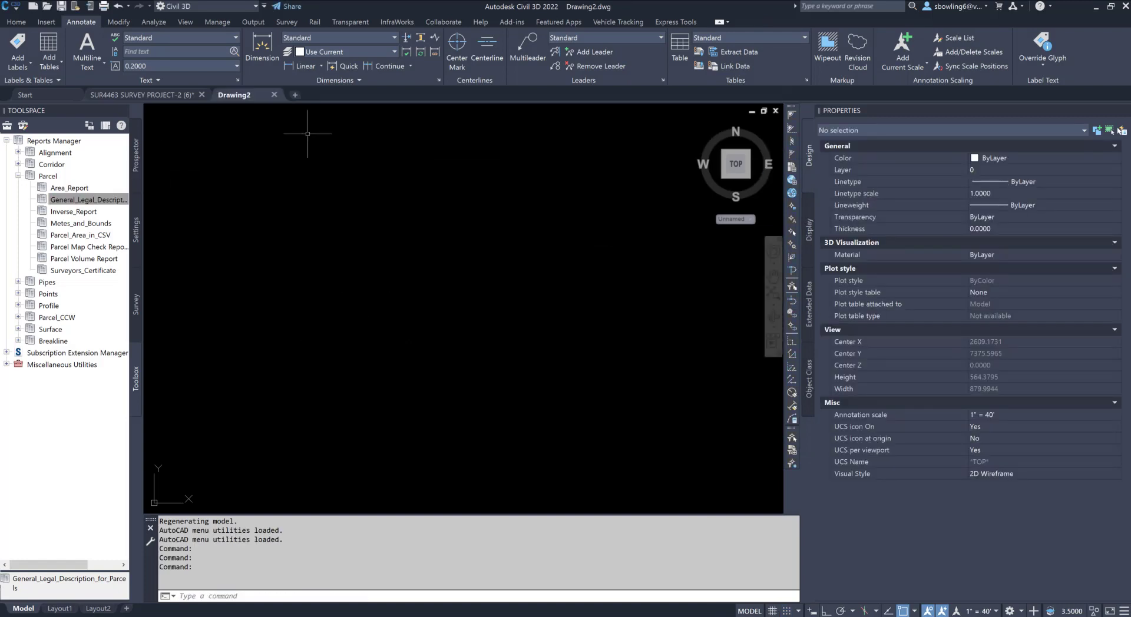
pyautogui.click(294, 95)
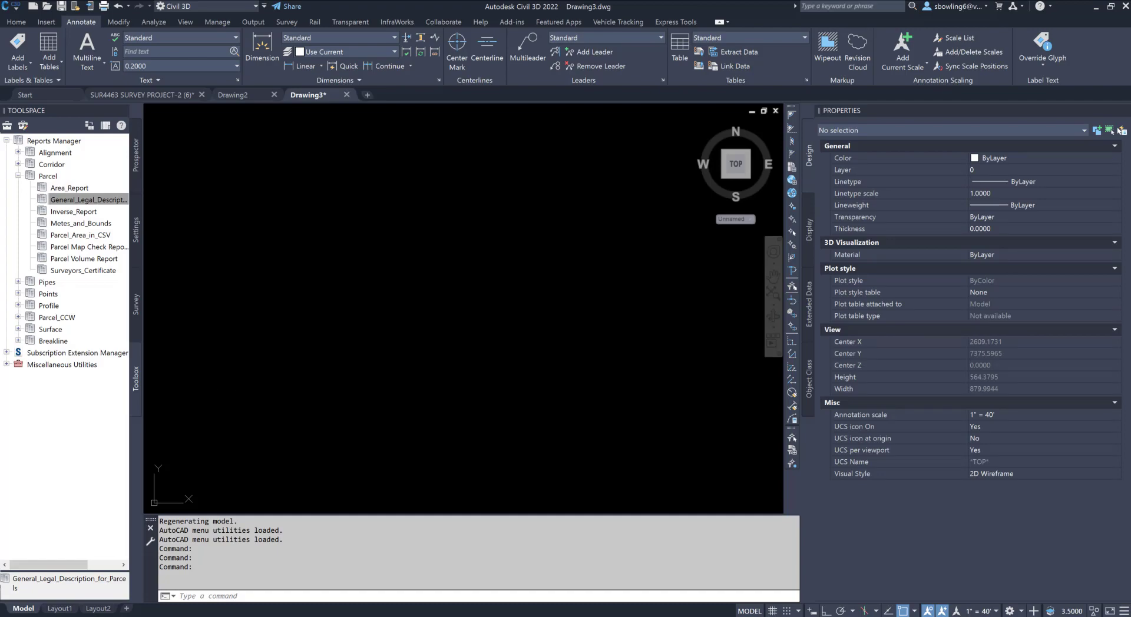
# Step: Switch to the Project Boundary Lot 1 document in Word and correct "Iron Road" to "Iron Rod" in the legal description
pyautogui.hotkey('alt', 'Tab')
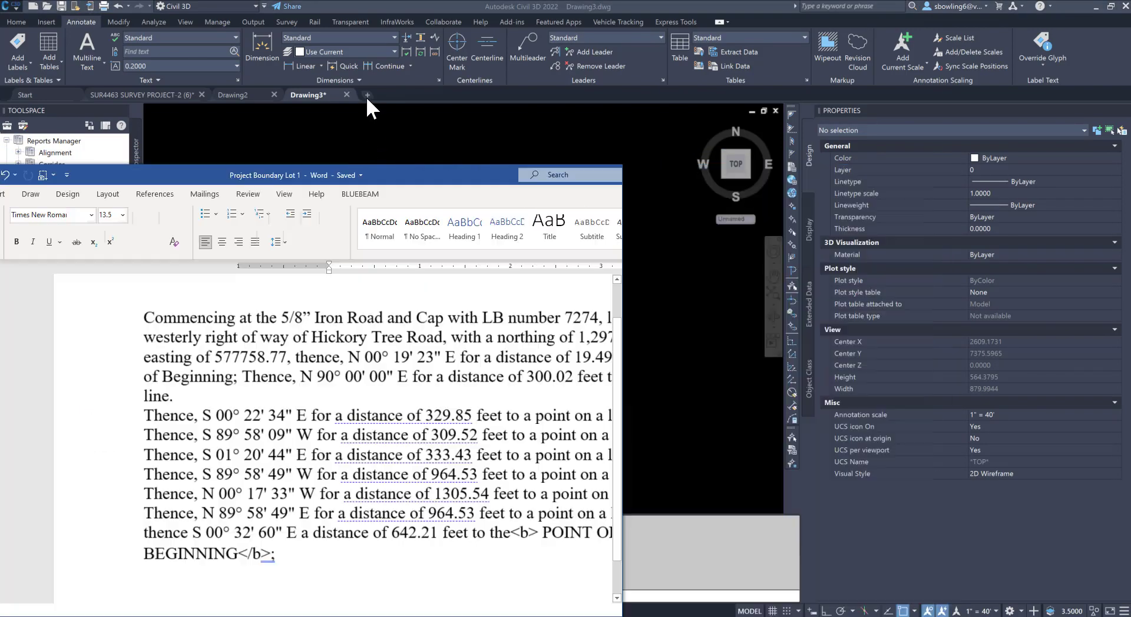
pyautogui.scroll(-1, 558, 261)
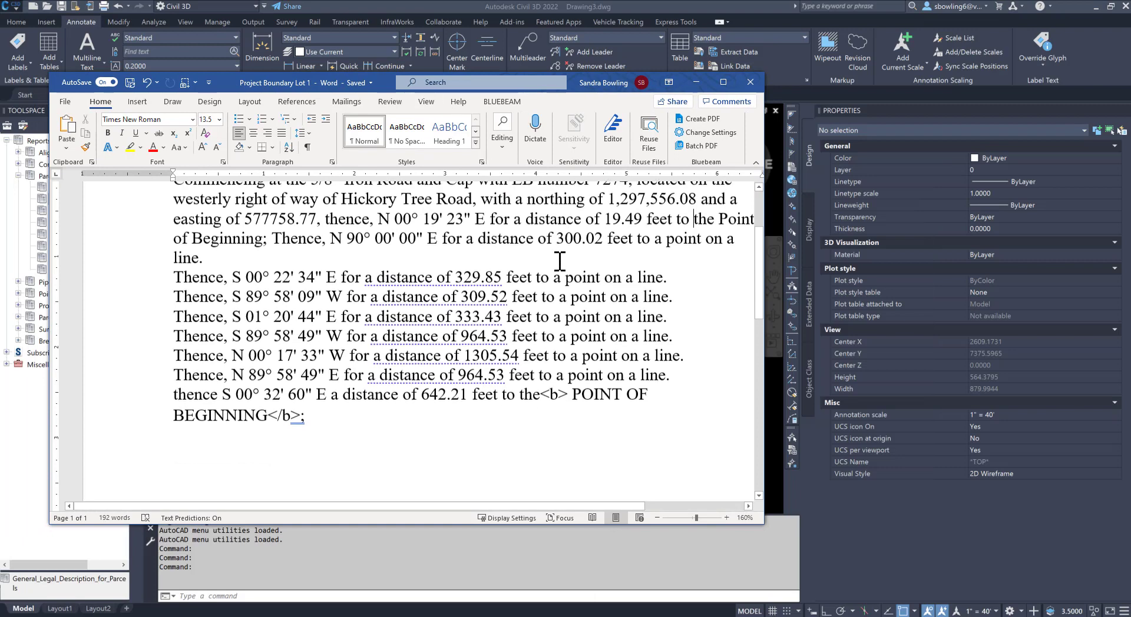
pyautogui.scroll(1, 485, 302)
pyautogui.scroll(1, 486, 302)
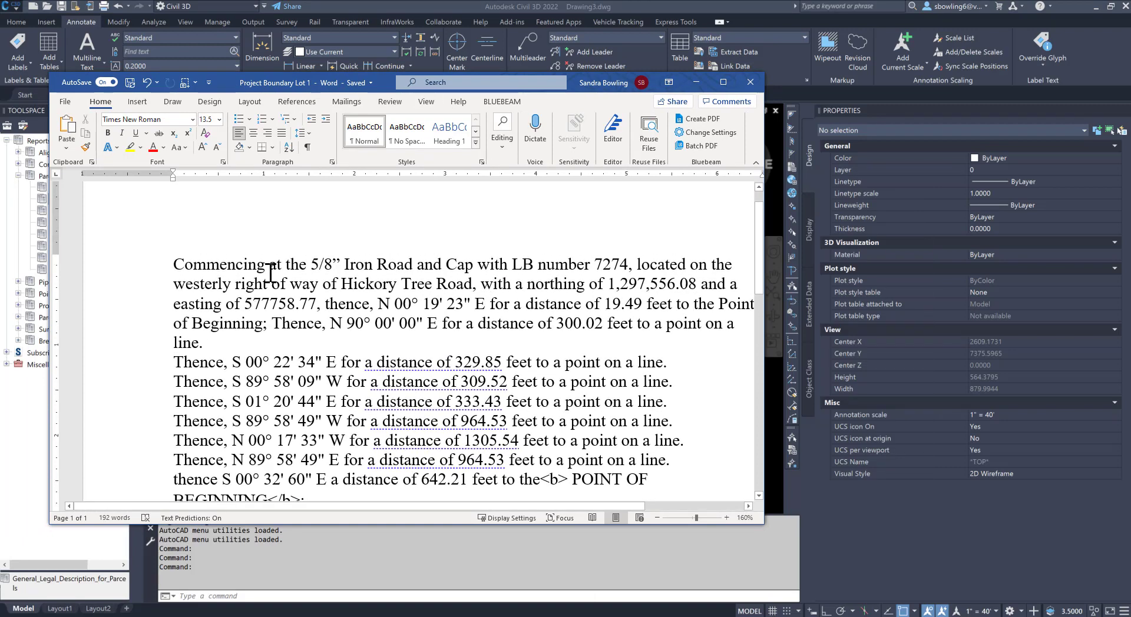
pyautogui.click(401, 264)
pyautogui.press('BackSpace')
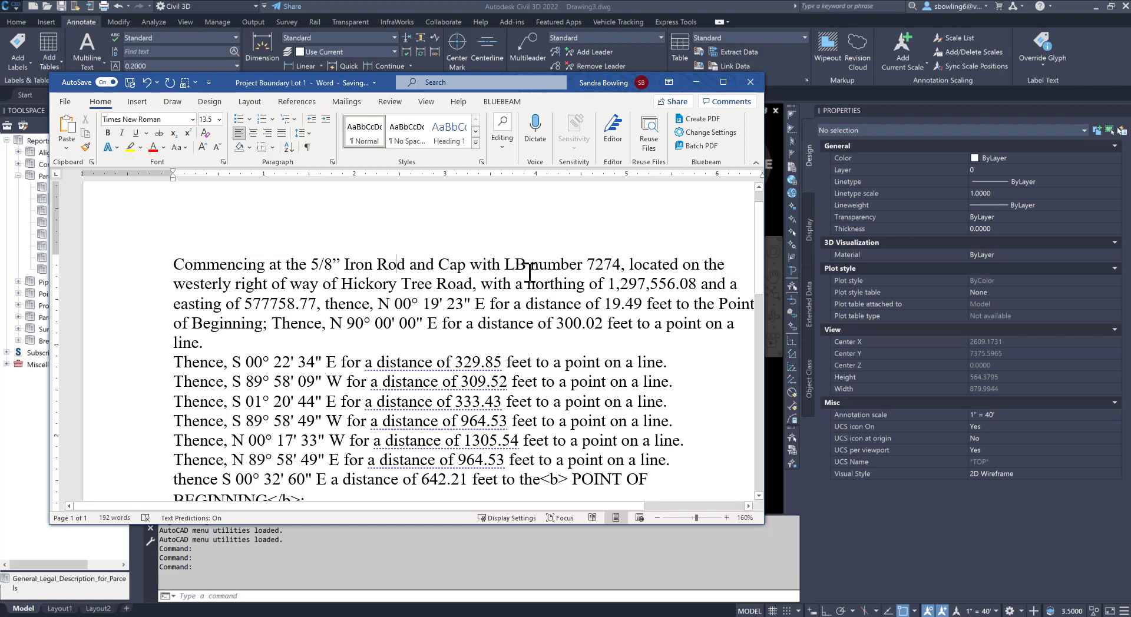
# Step: Add the thousands comma so the easting reads 577,758.77, and move the Word document out of the way
pyautogui.click(623, 264)
pyautogui.write(',')
pyautogui.click(253, 305)
pyautogui.click(274, 305)
pyautogui.write(',')
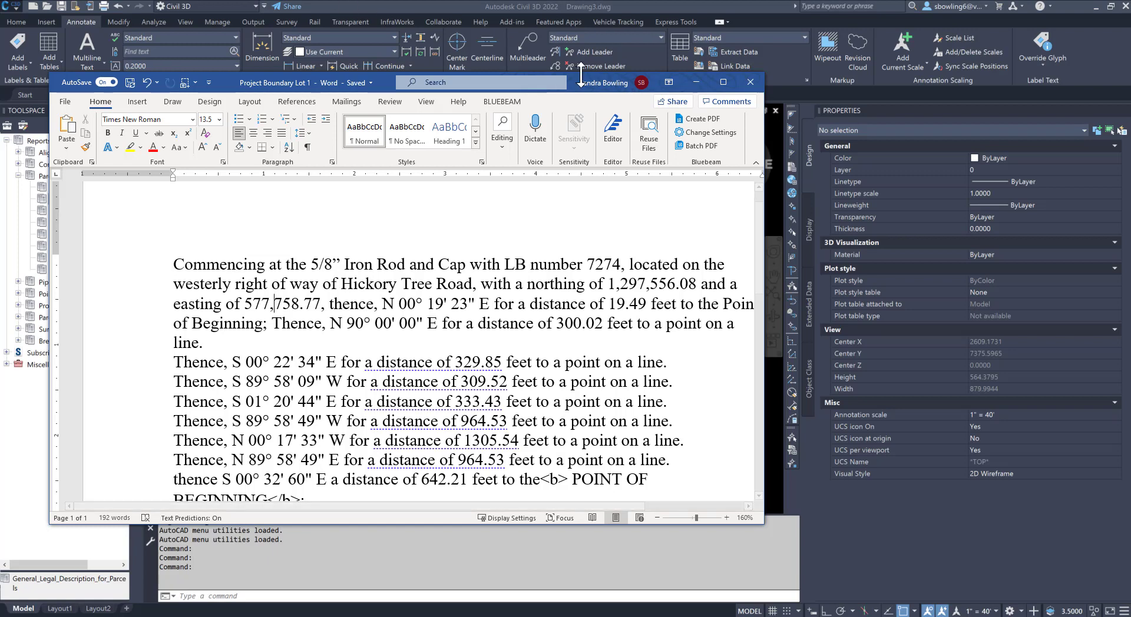
pyautogui.moveTo(386, 82); pyautogui.dragTo(0, 100)
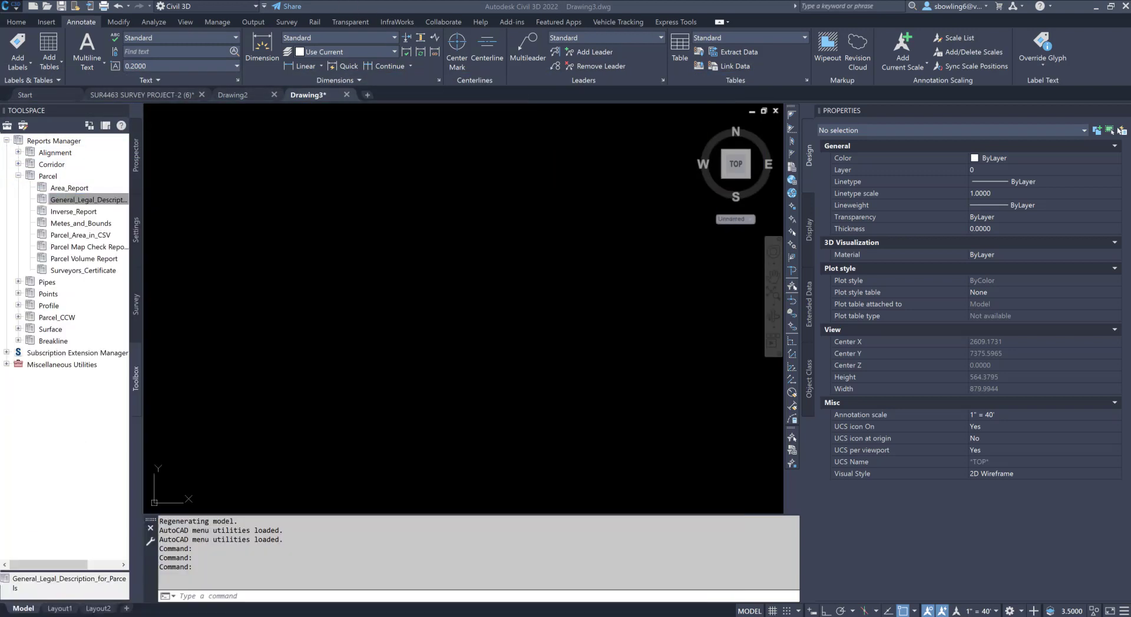
# Step: In the SUR4463 SURVEY PROJECT-2 (6) drawing, examine the property parcel's boundary and the tie from the site bench mark to its corner
pyautogui.click(124, 98)
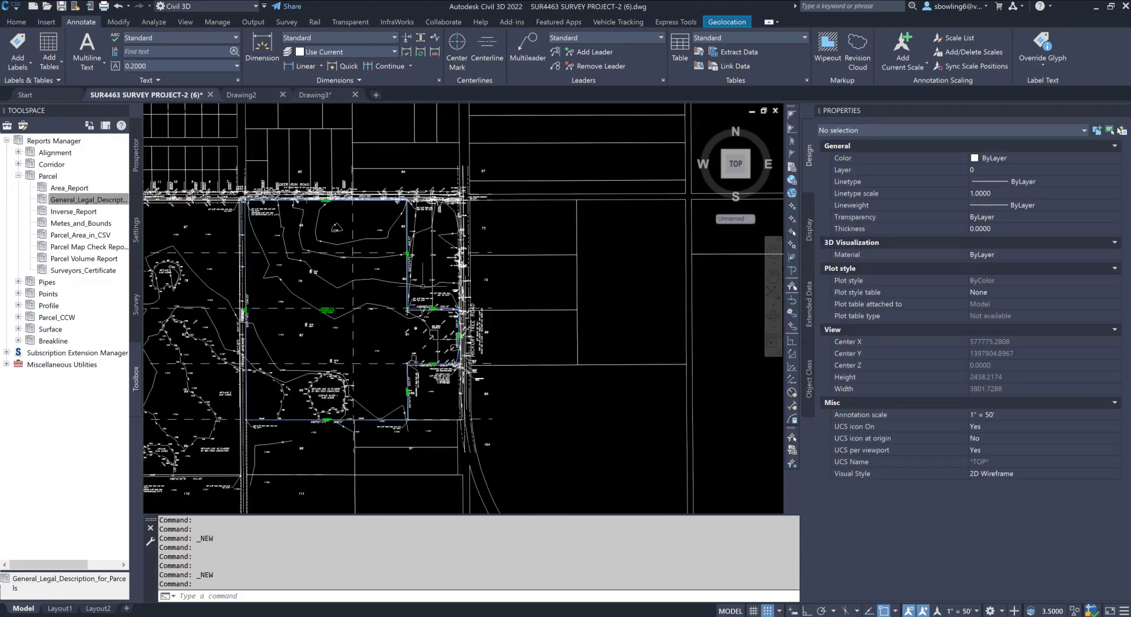
pyautogui.scroll(4, 408, 299)
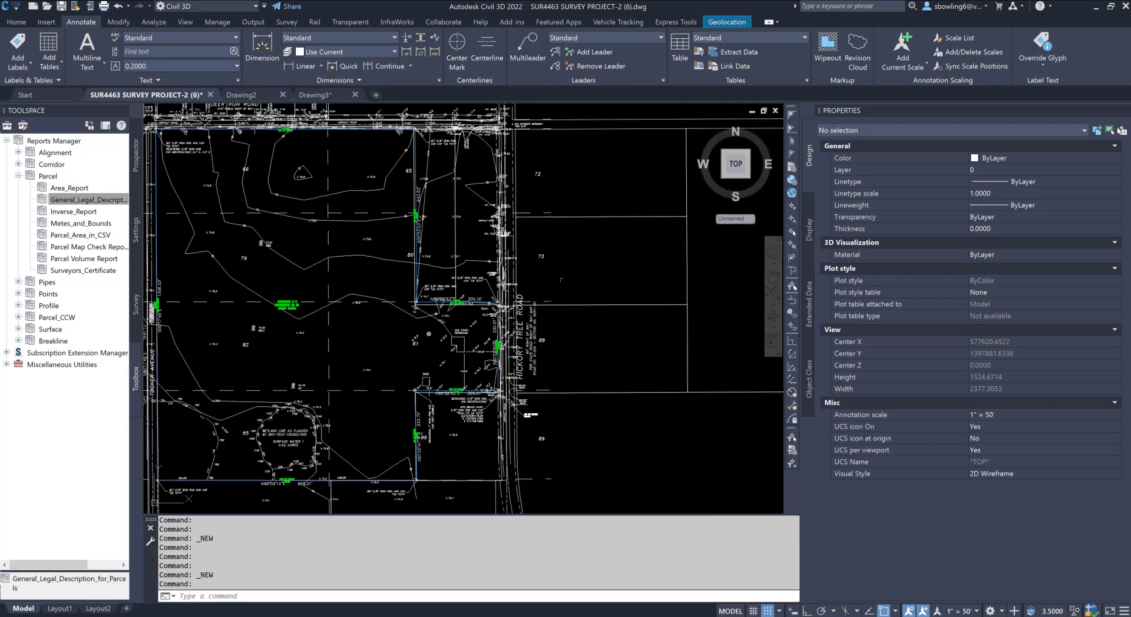
pyautogui.scroll(6, 512, 134)
pyautogui.moveTo(500, 177); pyautogui.dragTo(495, 271, button='middle')
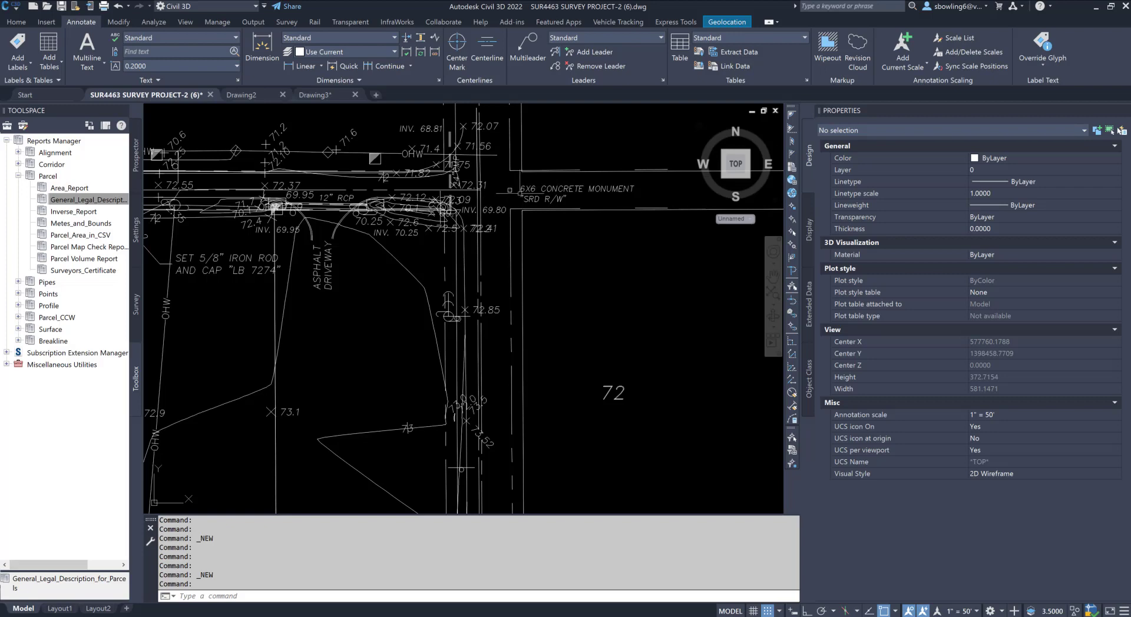
pyautogui.scroll(-8, 510, 190)
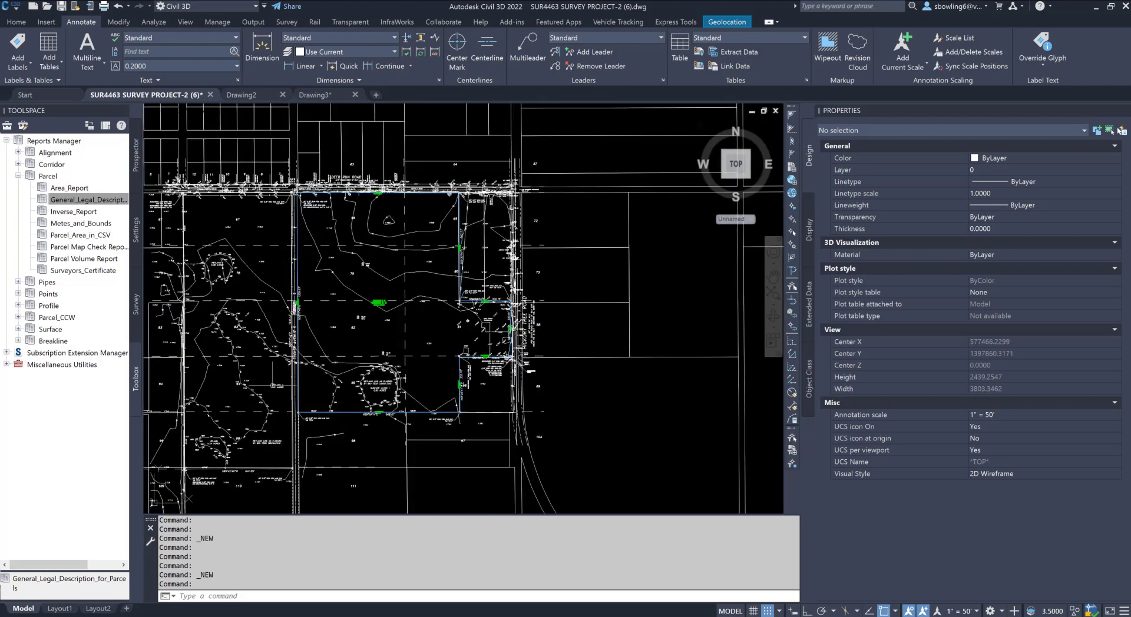
pyautogui.scroll(2, 402, 421)
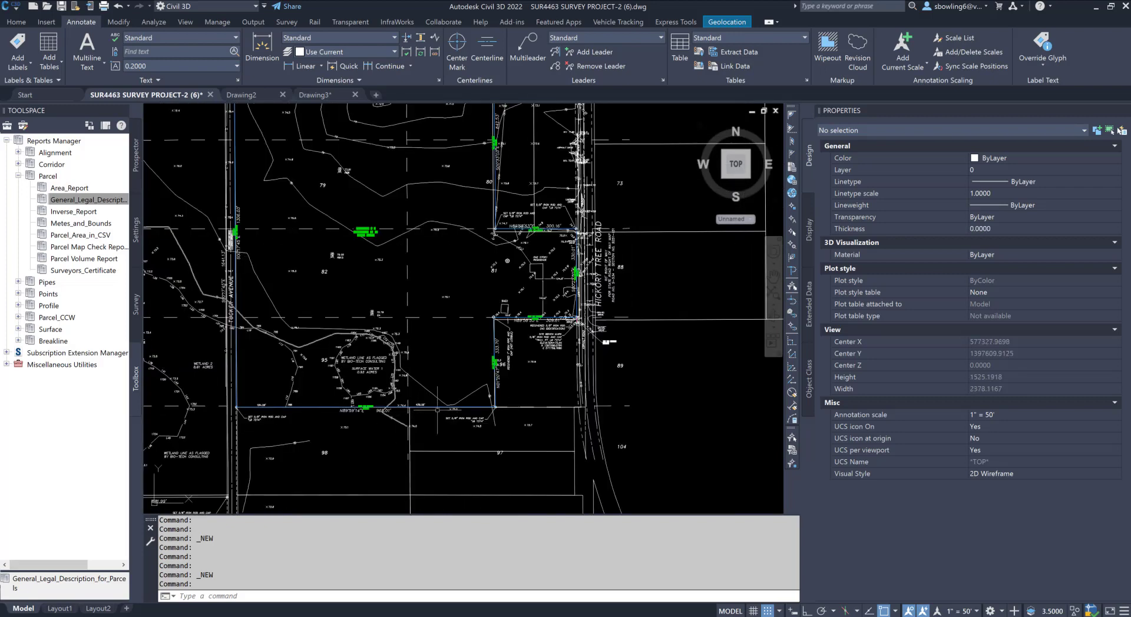
pyautogui.click(435, 409)
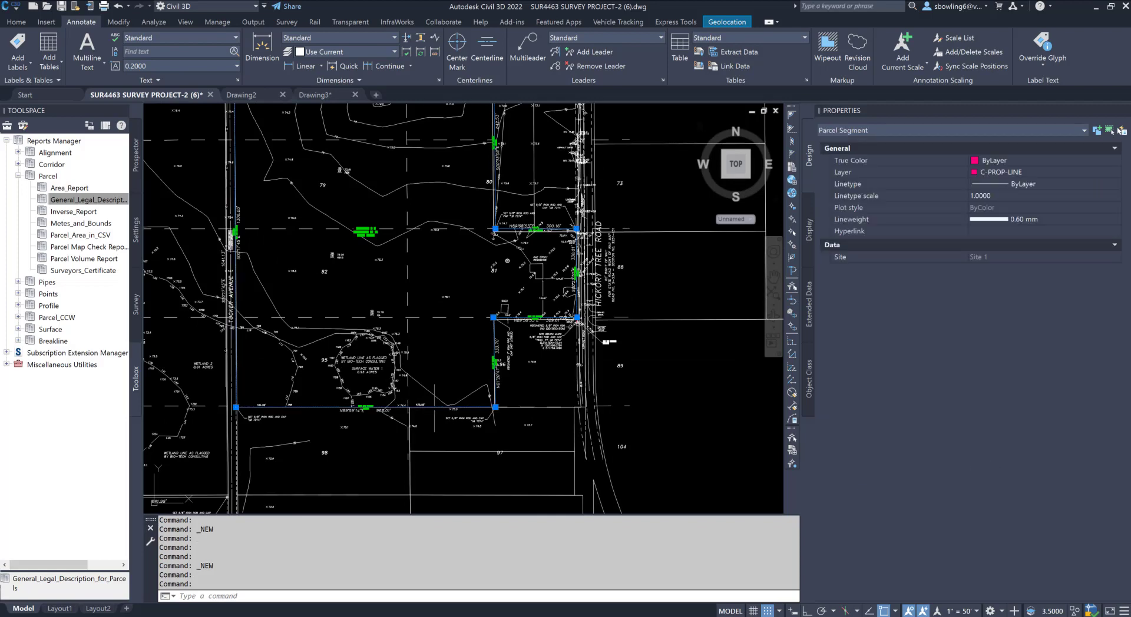
pyautogui.scroll(-2, 304, 371)
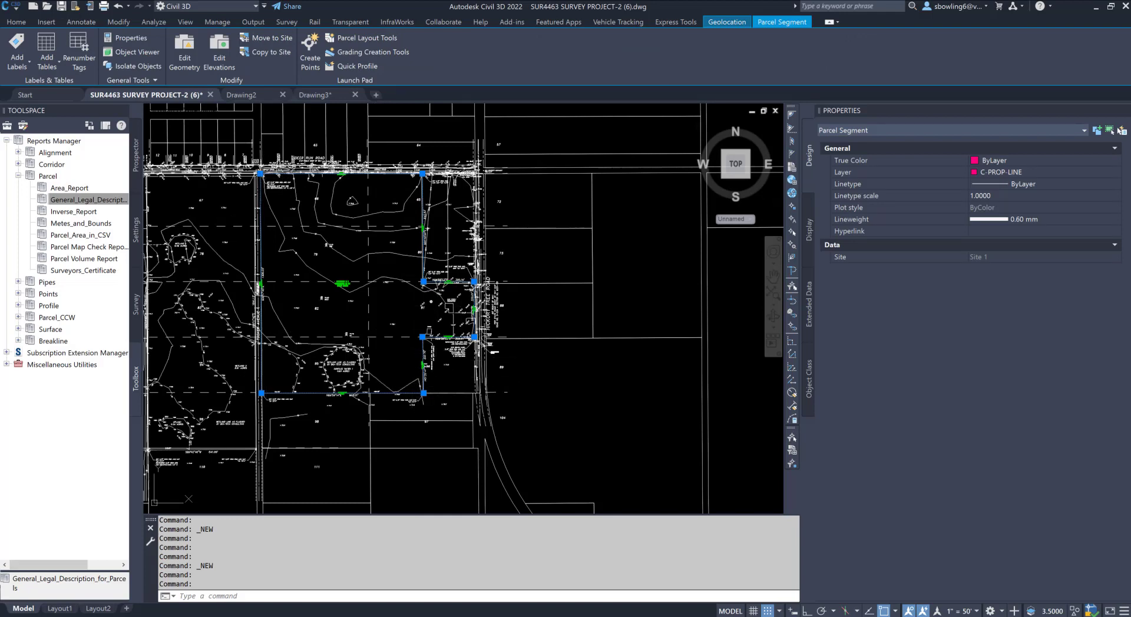
pyautogui.scroll(3, 479, 357)
pyautogui.scroll(5, 468, 341)
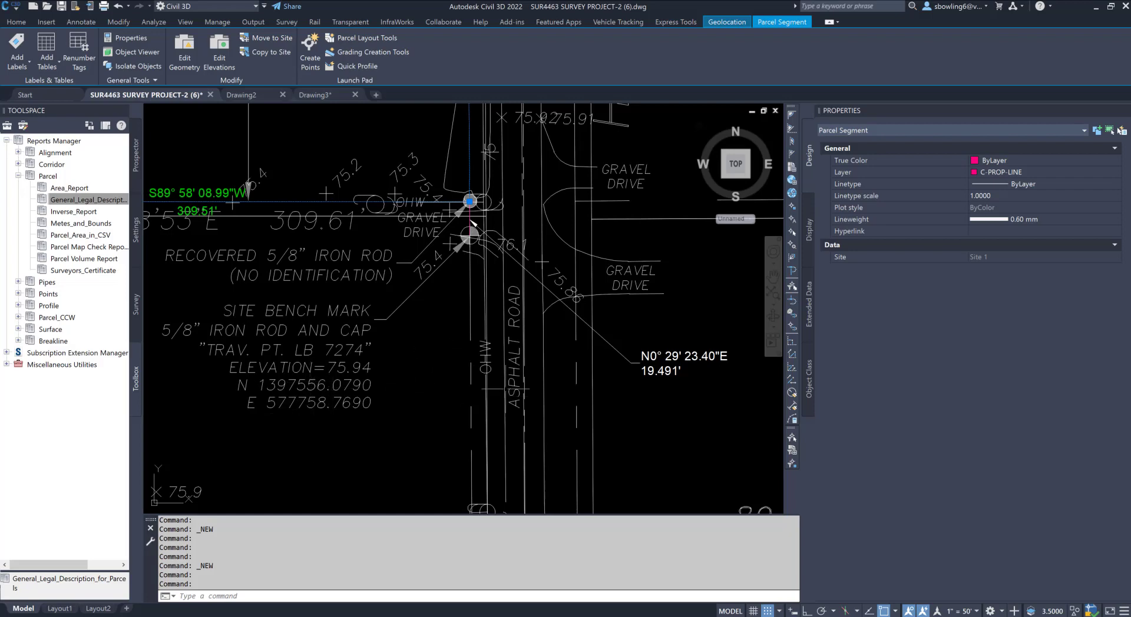
pyautogui.scroll(-4, 506, 393)
pyautogui.scroll(-4, 503, 349)
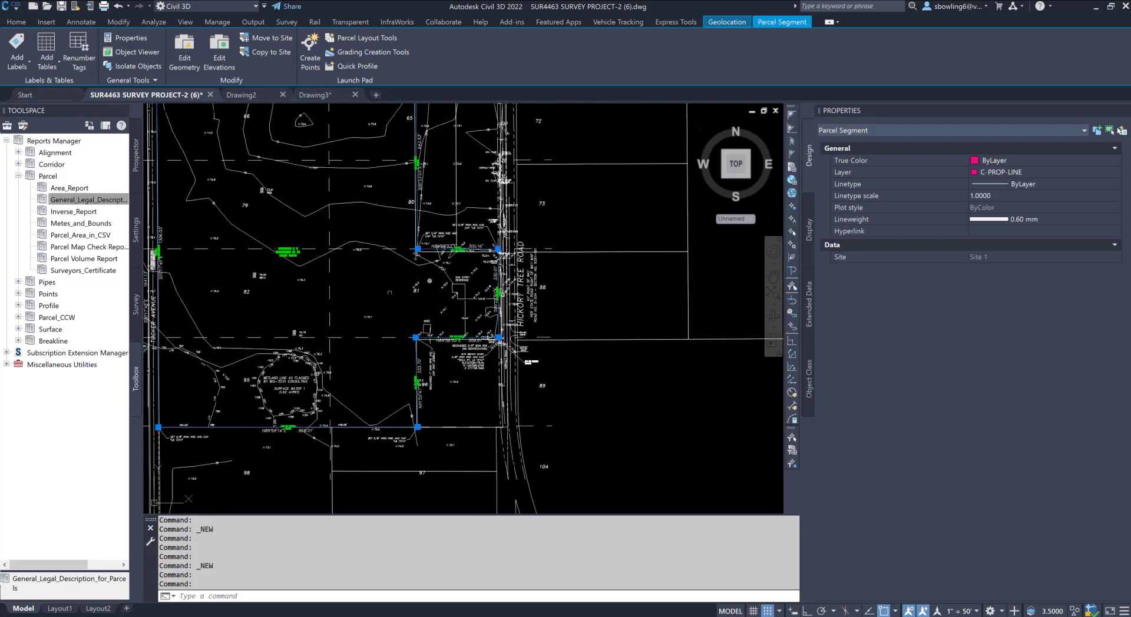
pyautogui.scroll(-3, 388, 298)
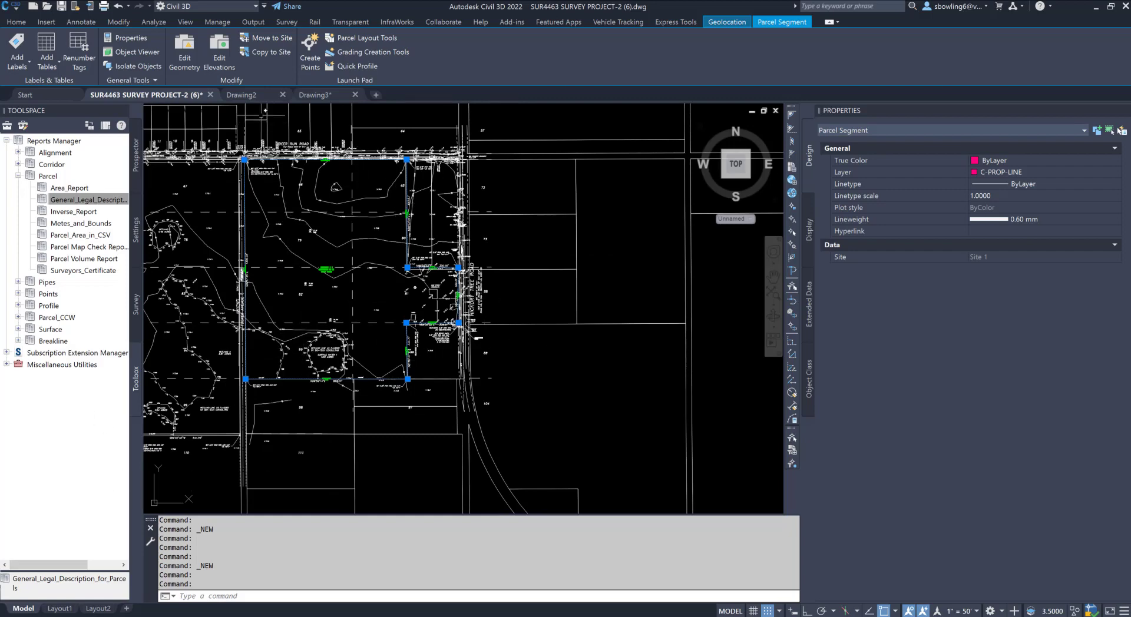
# Step: Switch to Drawing2 and turn on the cursor coordinates display in the status bar
pyautogui.click(246, 96)
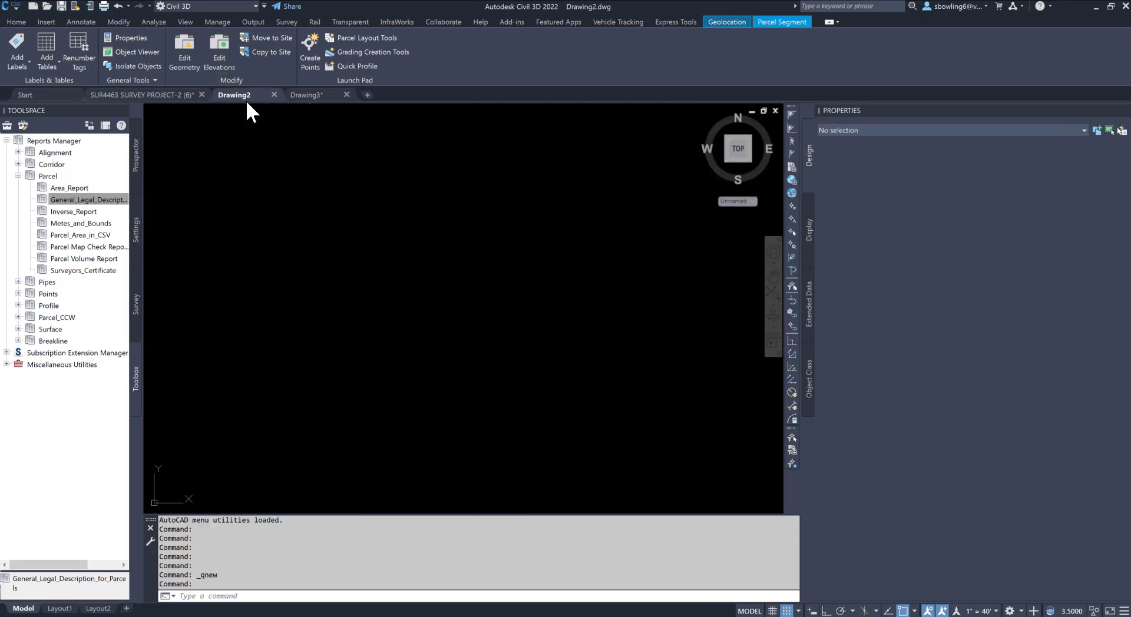
pyautogui.click(136, 172)
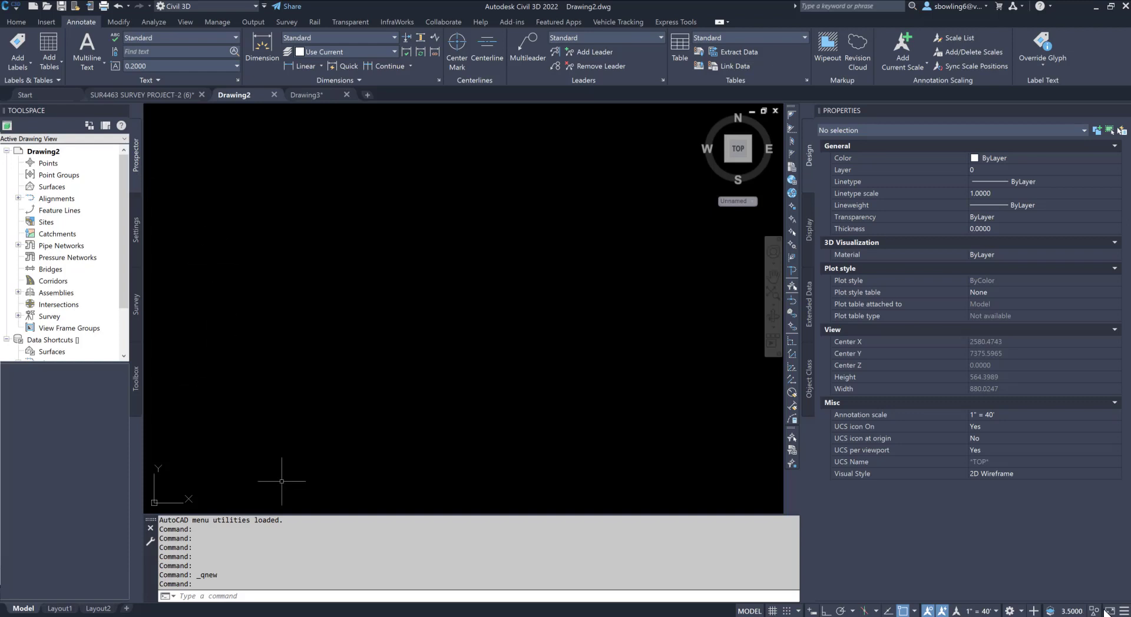
pyautogui.click(1123, 611)
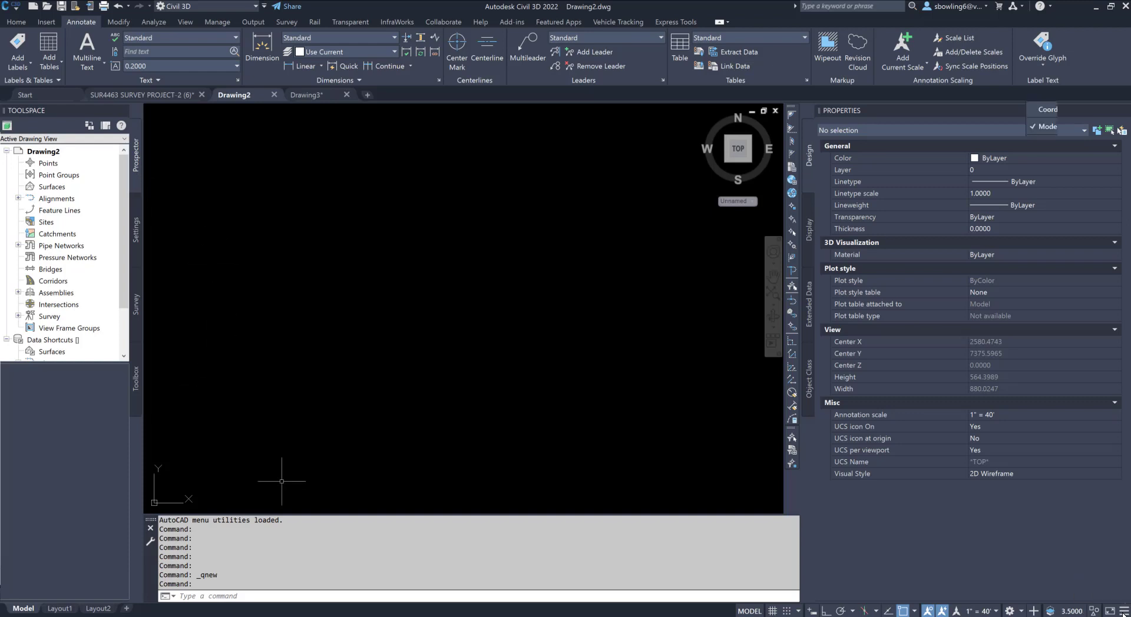
pyautogui.click(1059, 110)
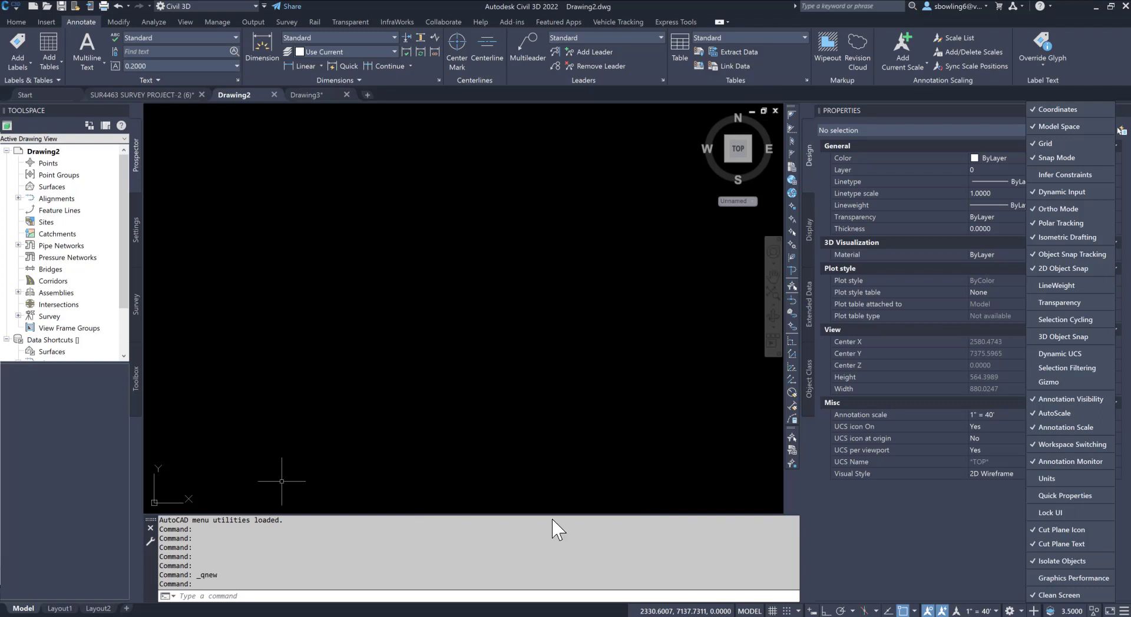
# Step: Close the extra Drawing3 and open the drawing settings for Drawing2
pyautogui.click(134, 243)
pyautogui.click(135, 239)
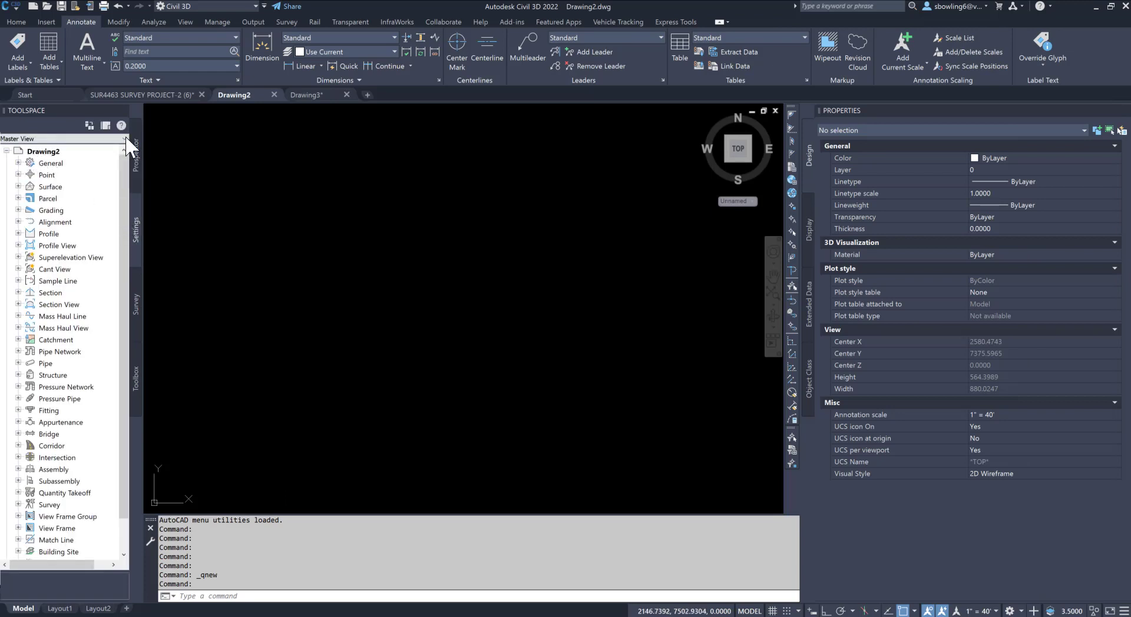
pyautogui.click(347, 94)
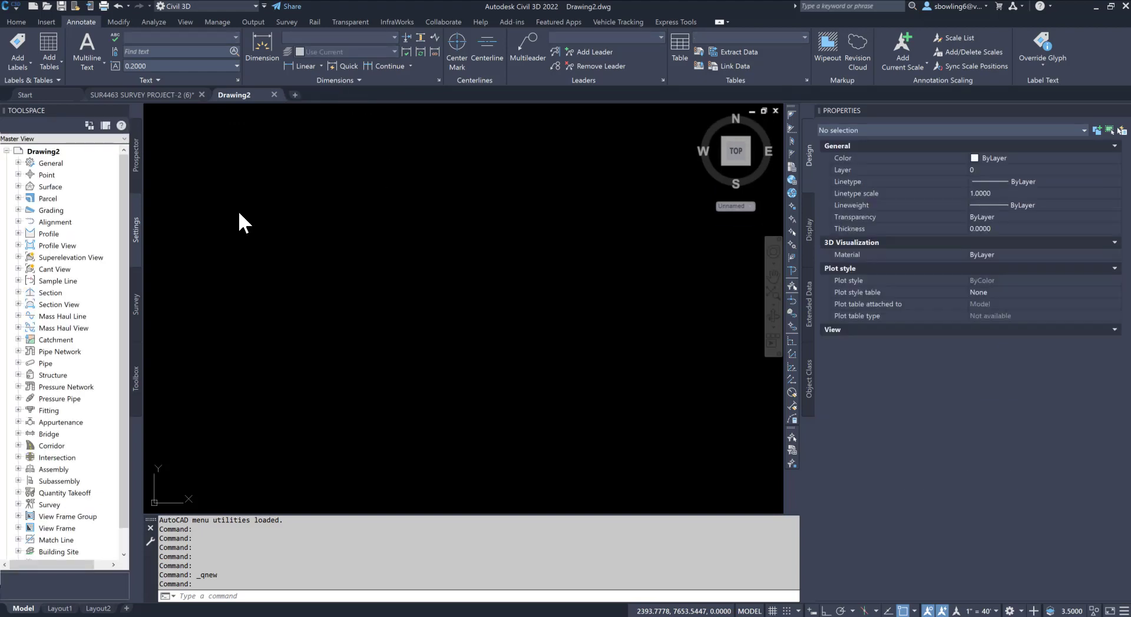
pyautogui.click(6, 152)
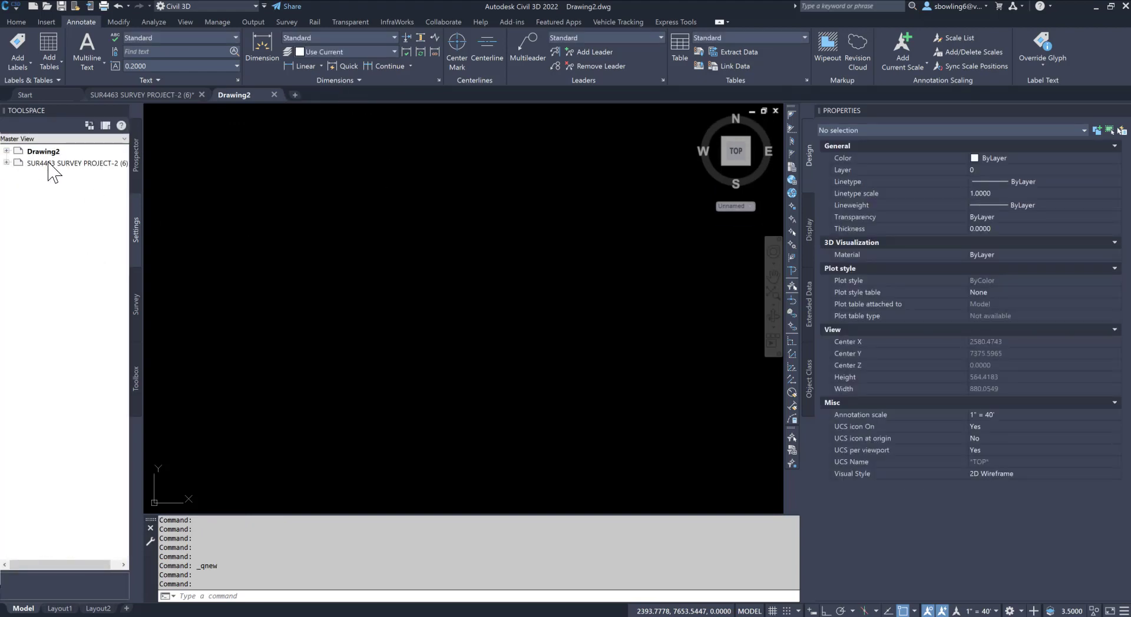
pyautogui.rightClick(39, 153)
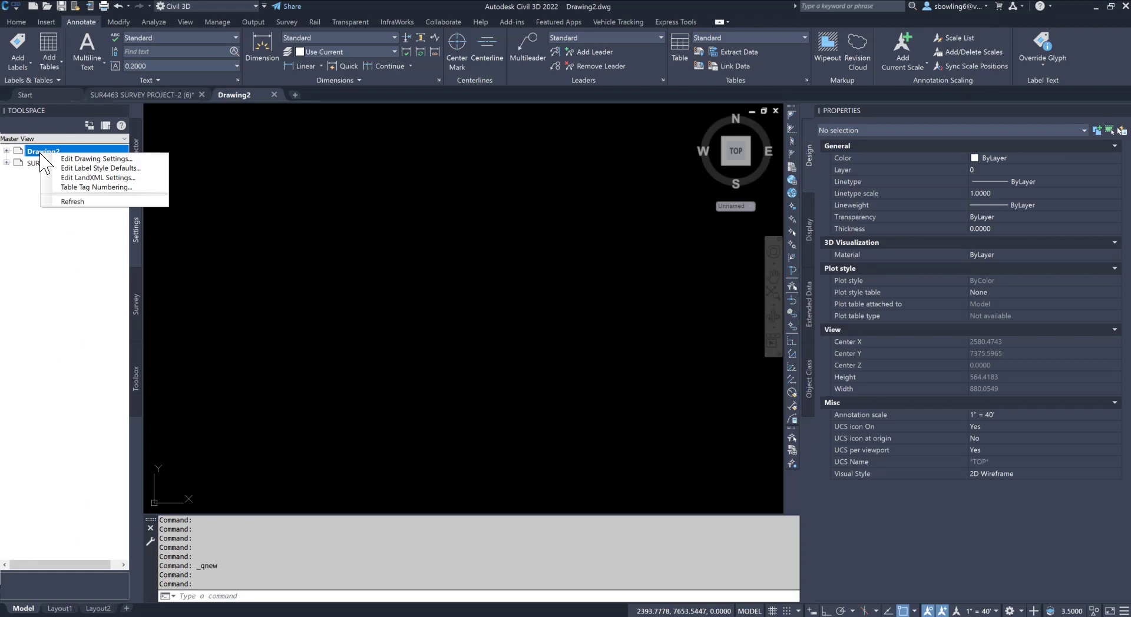
pyautogui.click(75, 159)
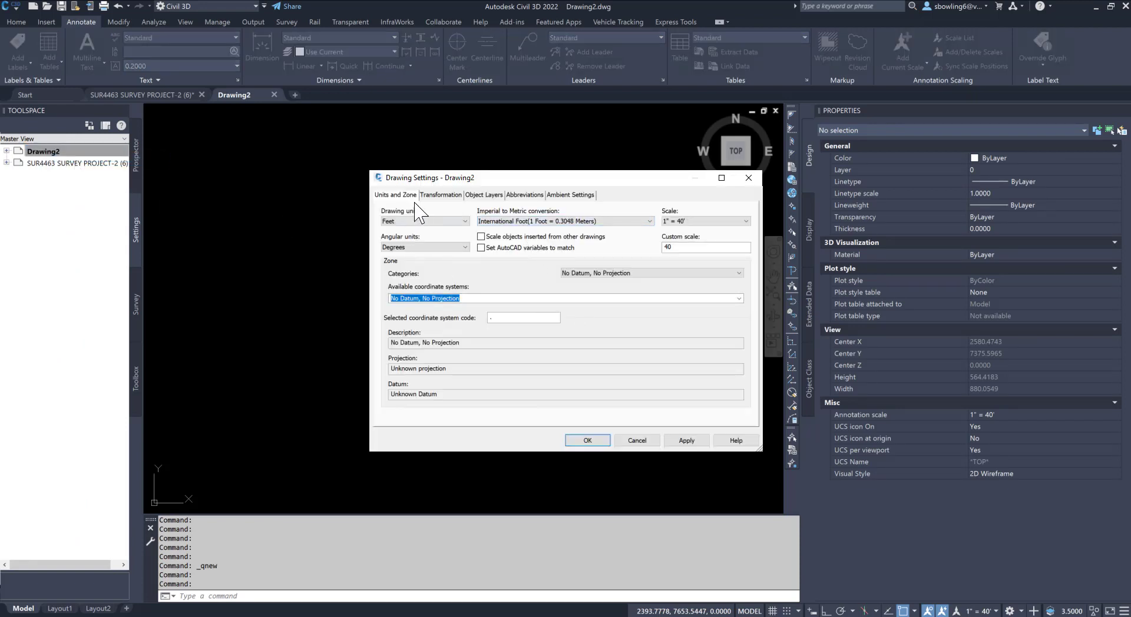
# Step: Set the coordinate zone category of Drawing2 to USA, Florida
pyautogui.click(600, 273)
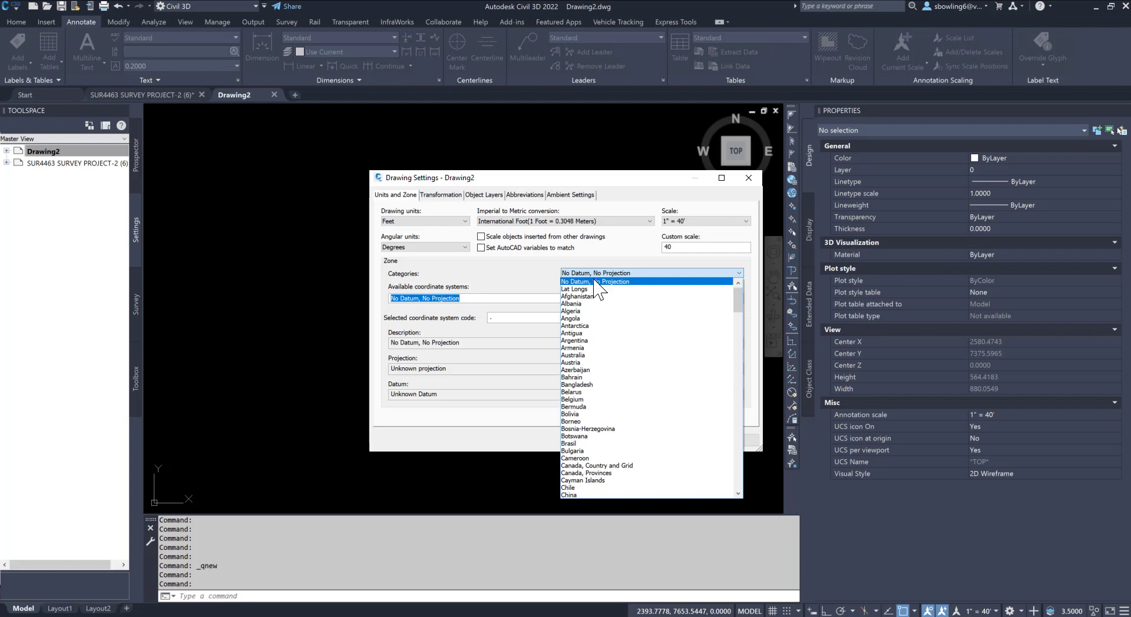
pyautogui.press('u')
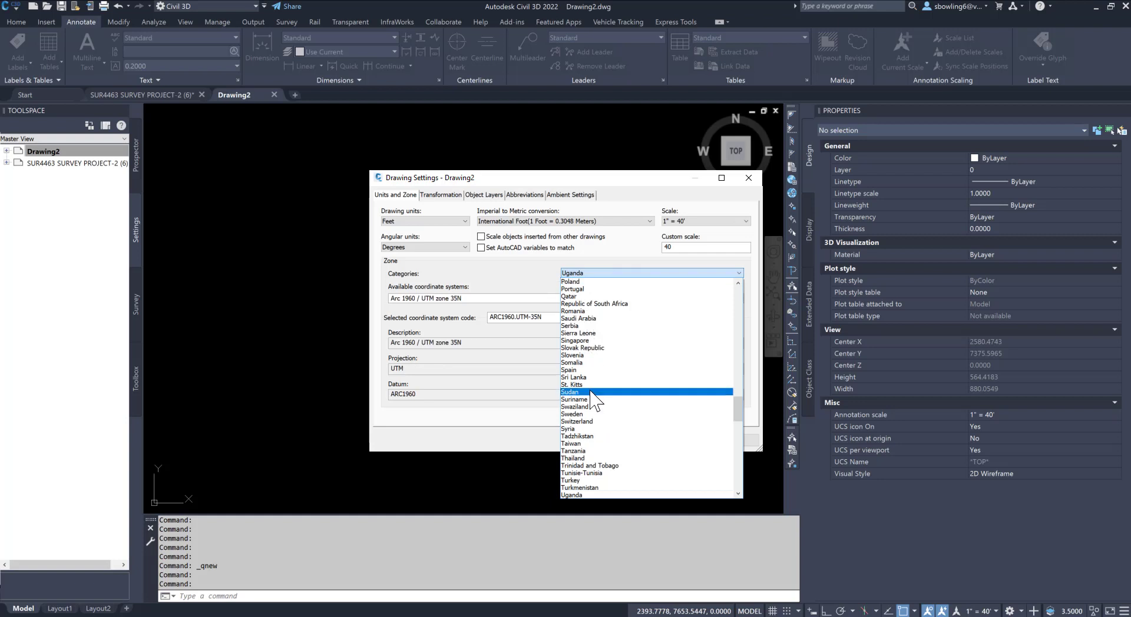
pyautogui.scroll(-4, 618, 413)
pyautogui.scroll(-1, 634, 489)
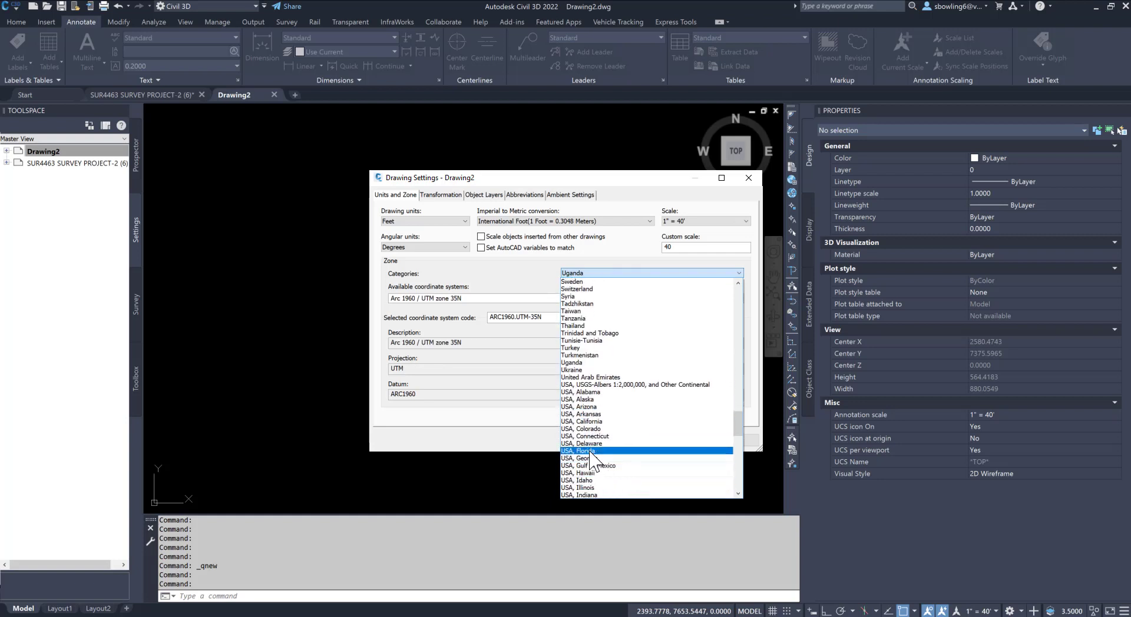
pyautogui.click(580, 466)
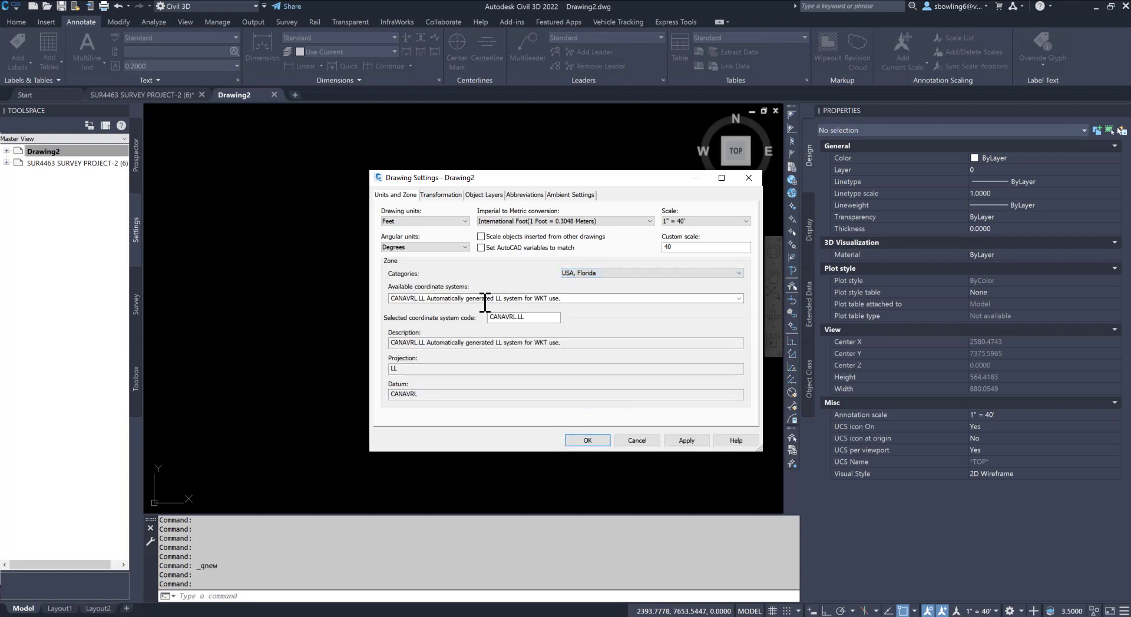
# Step: Set the coordinate system of Drawing2 to NAD83 Florida State Planes, East Zone, US Foot and apply it
pyautogui.click(448, 298)
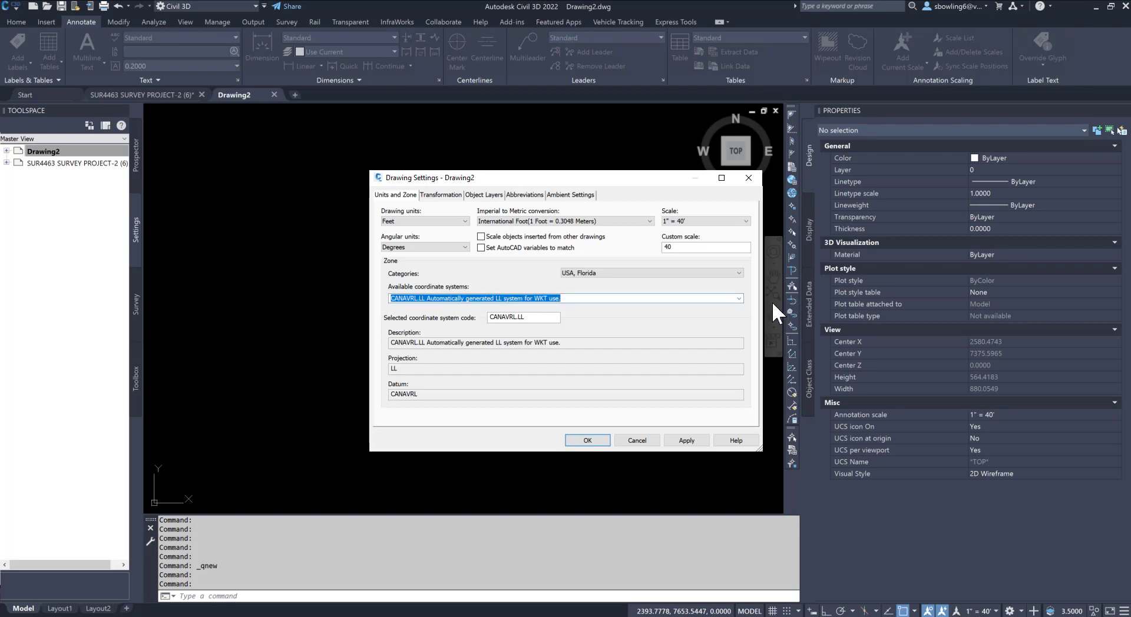
pyautogui.click(738, 298)
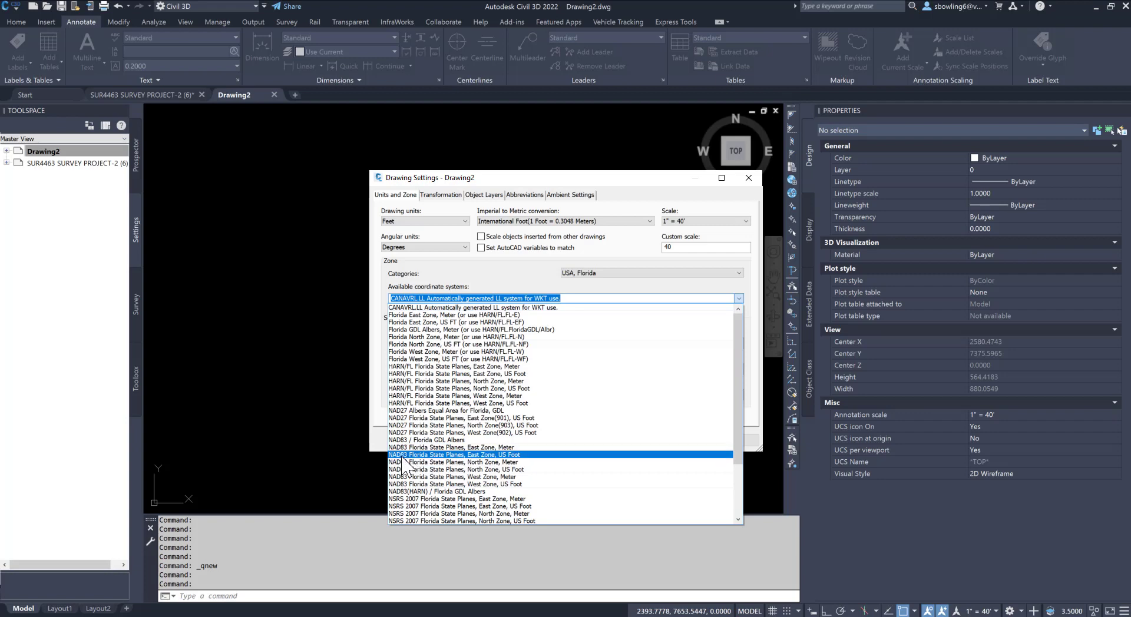
pyautogui.click(504, 455)
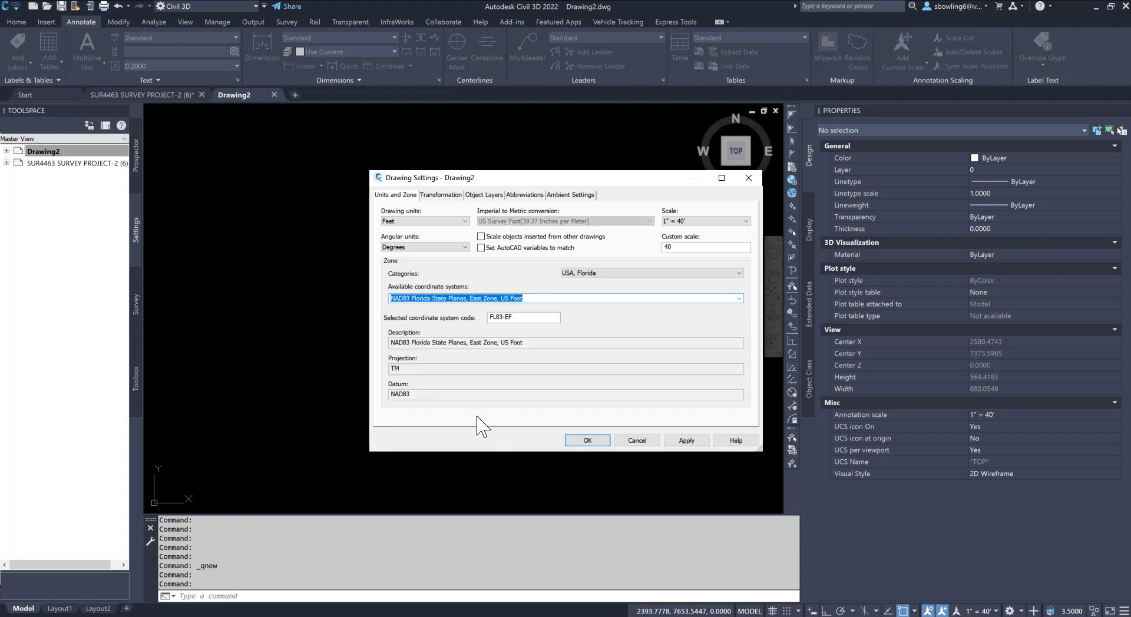
pyautogui.click(684, 443)
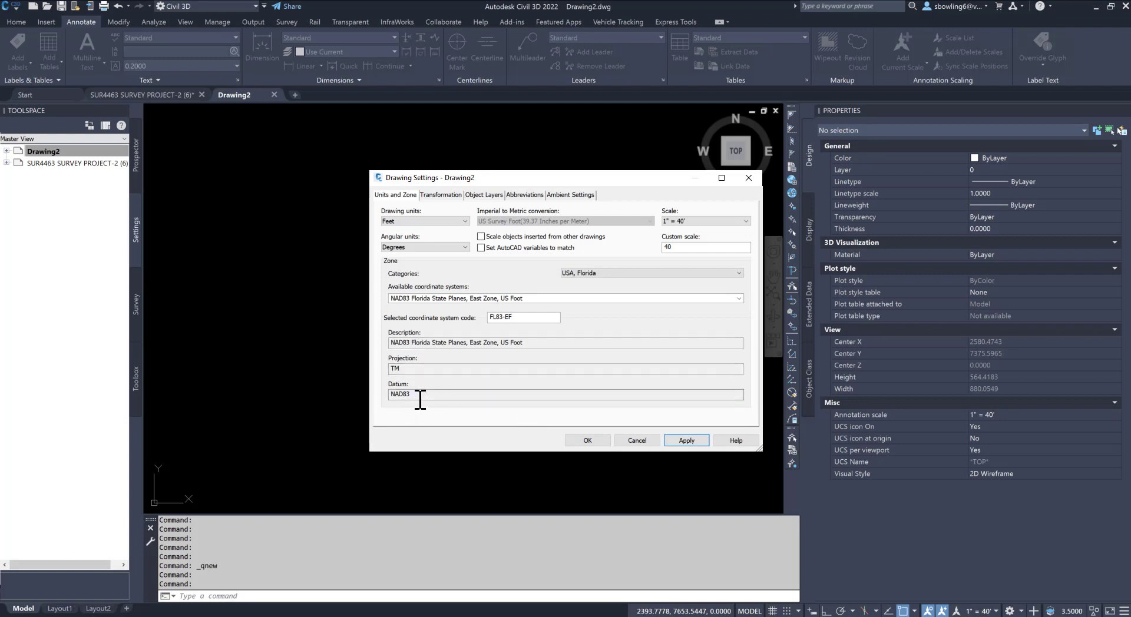
pyautogui.click(739, 298)
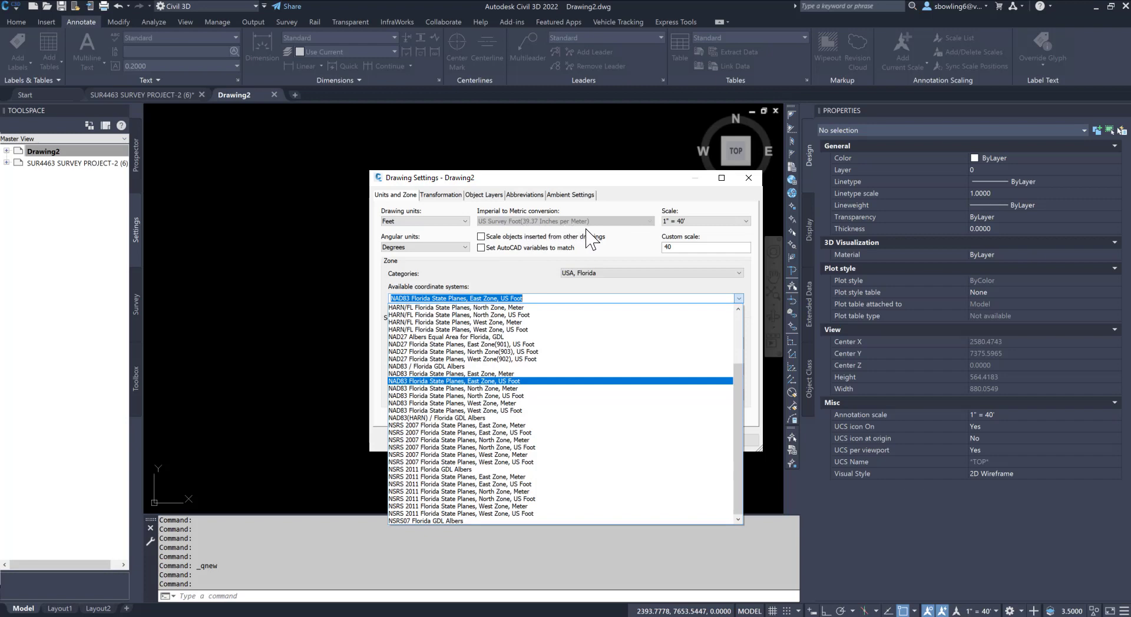
pyautogui.click(625, 203)
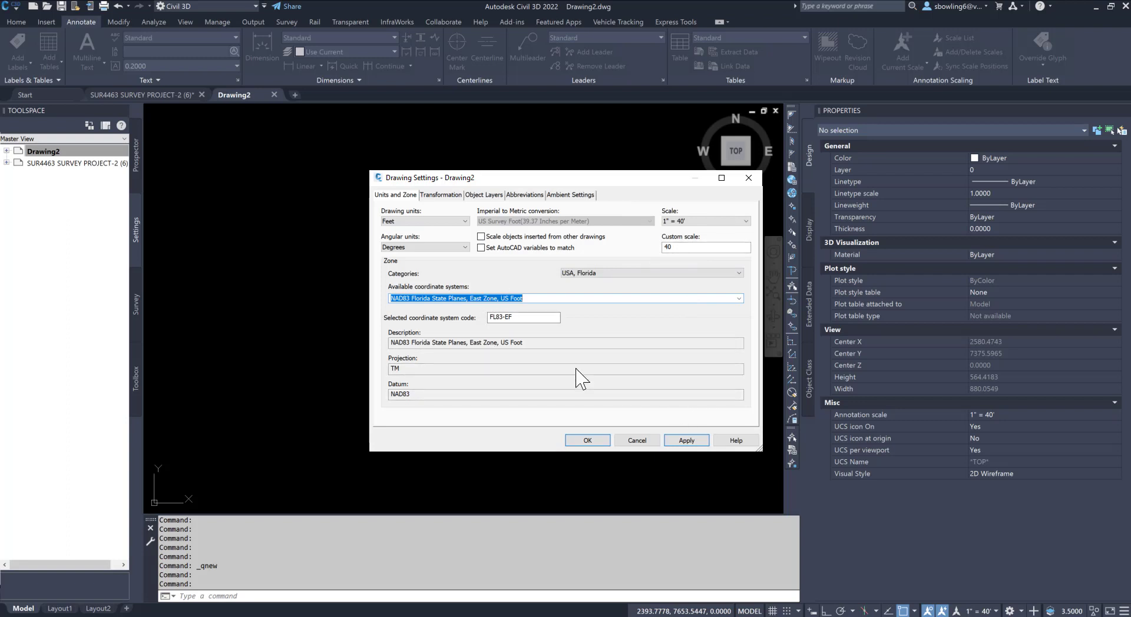
# Step: Review the transformation, object layers, abbreviations and ambient settings of Drawing2, and close the drawing settings with acceptance
pyautogui.click(430, 196)
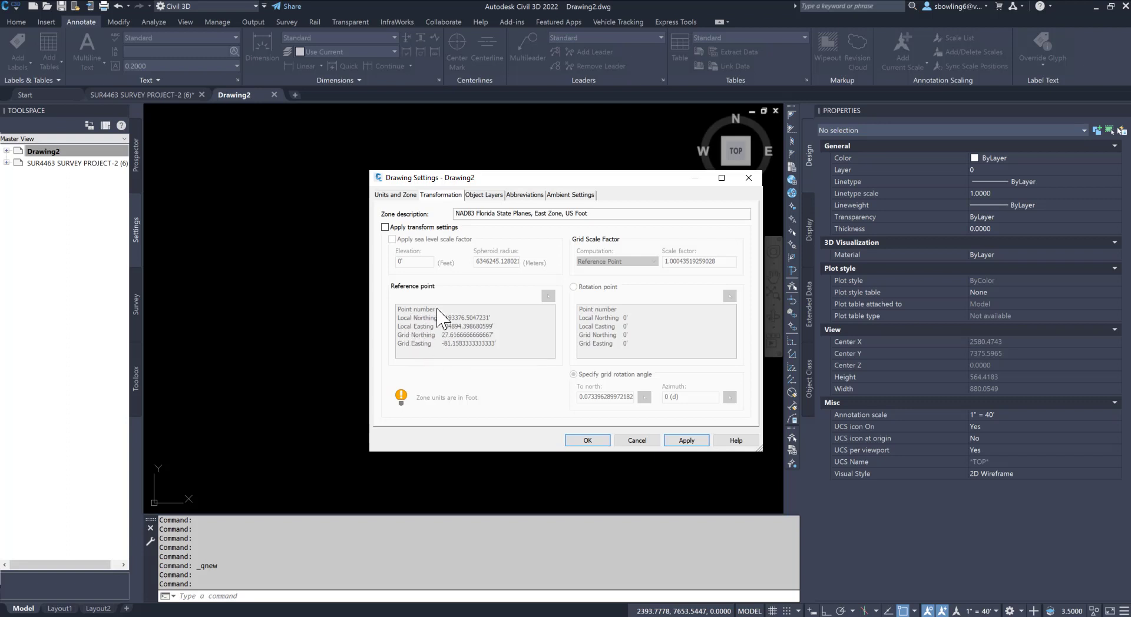
pyautogui.click(475, 198)
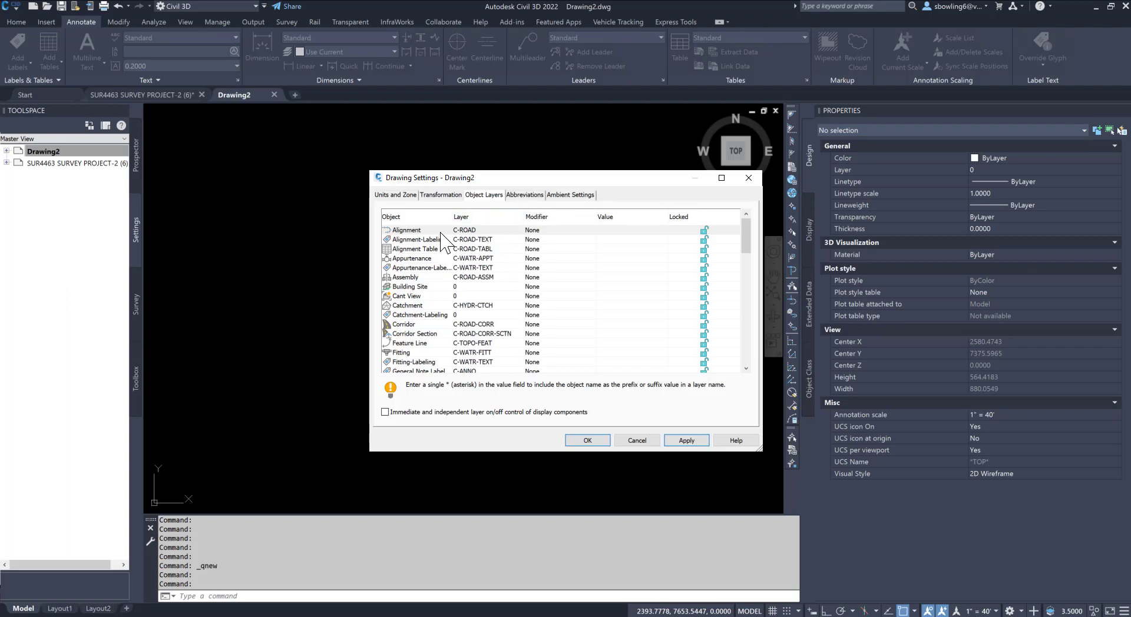
pyautogui.click(526, 195)
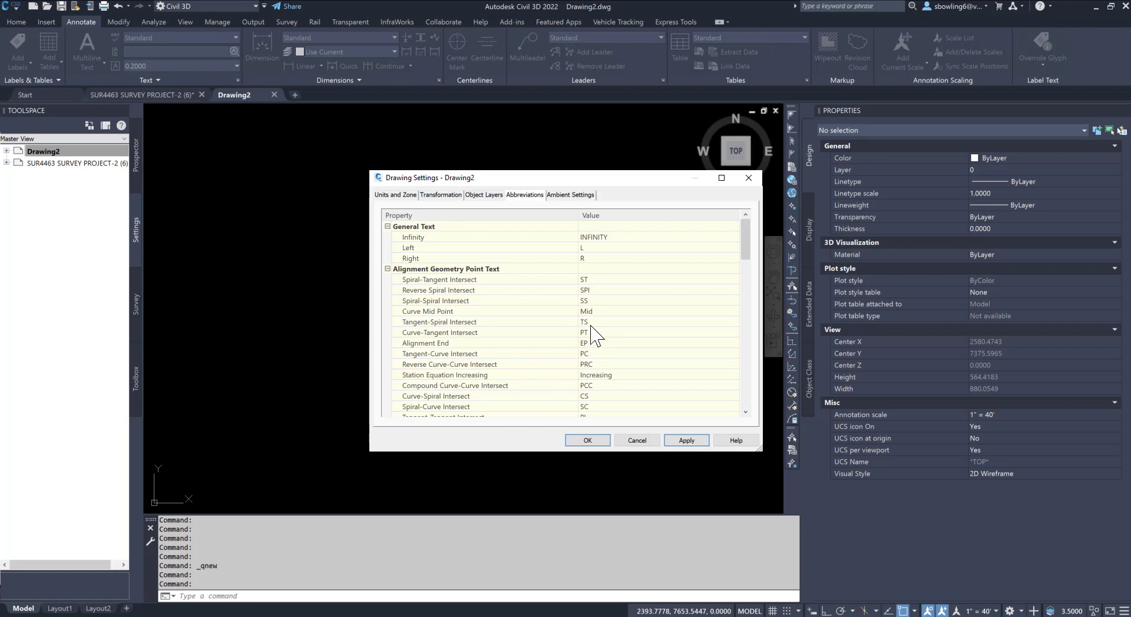
pyautogui.scroll(-5, 596, 330)
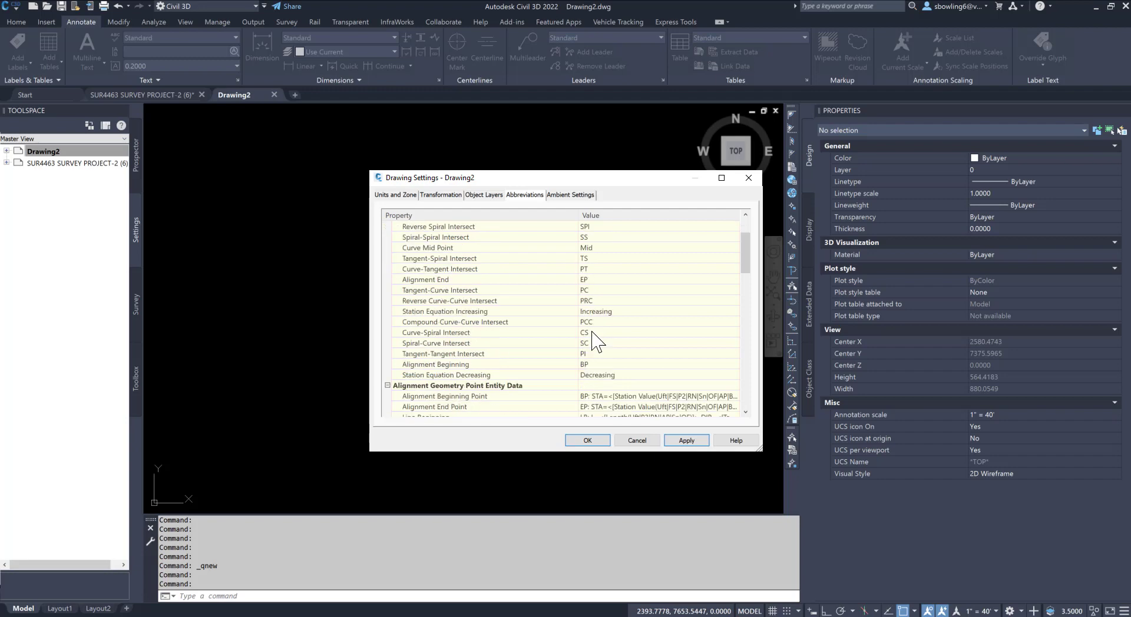
pyautogui.scroll(-2, 607, 341)
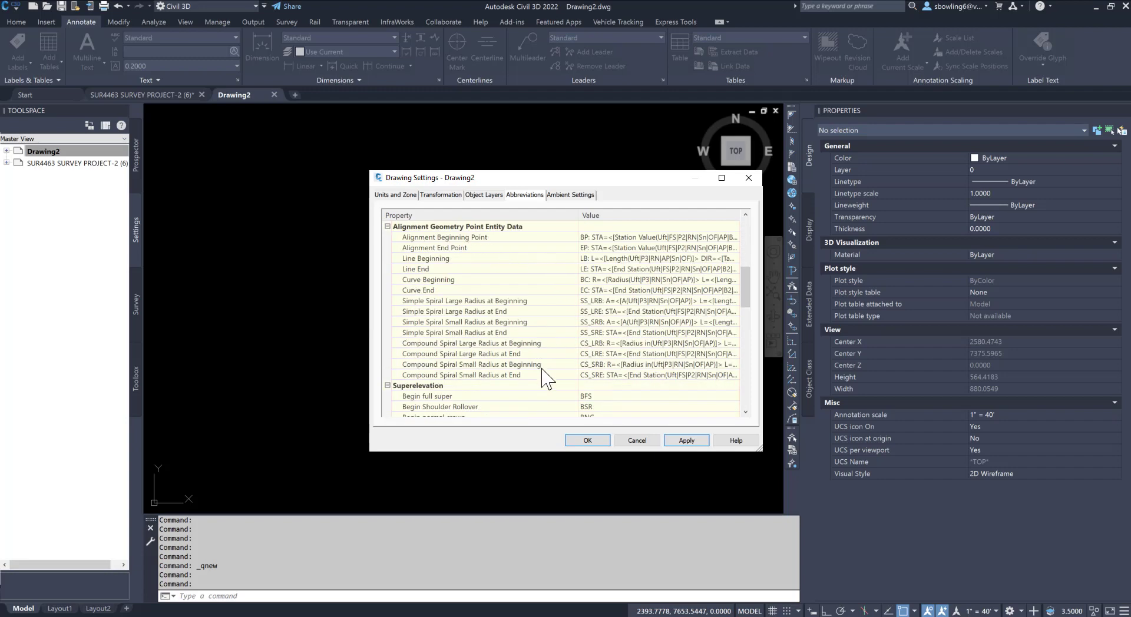
pyautogui.scroll(-1, 577, 277)
pyautogui.scroll(3, 576, 277)
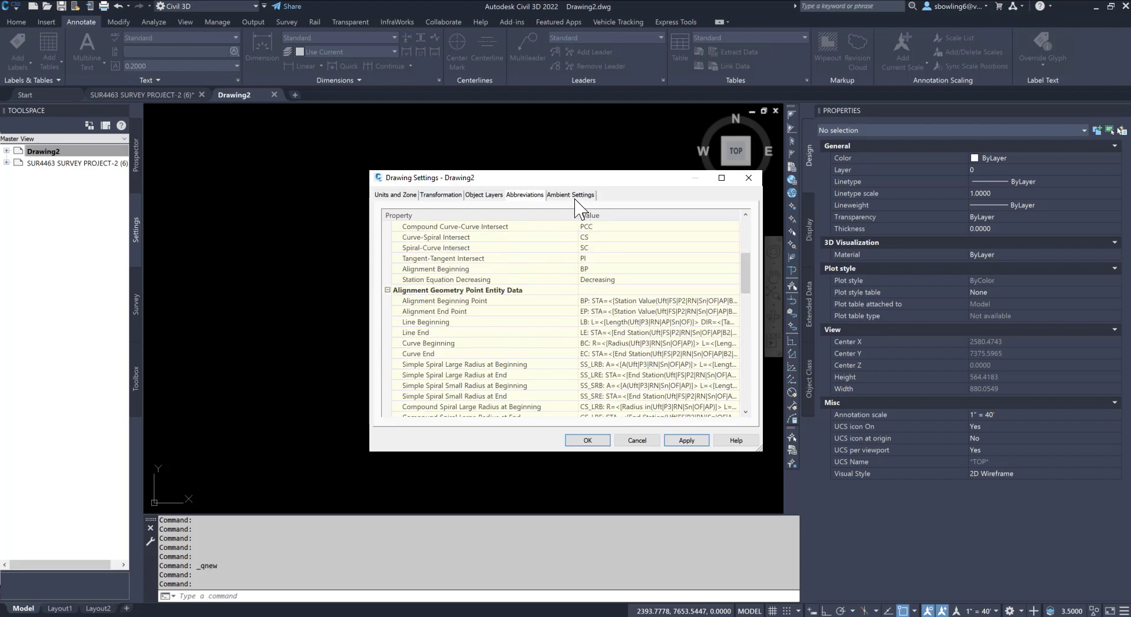
pyautogui.click(572, 196)
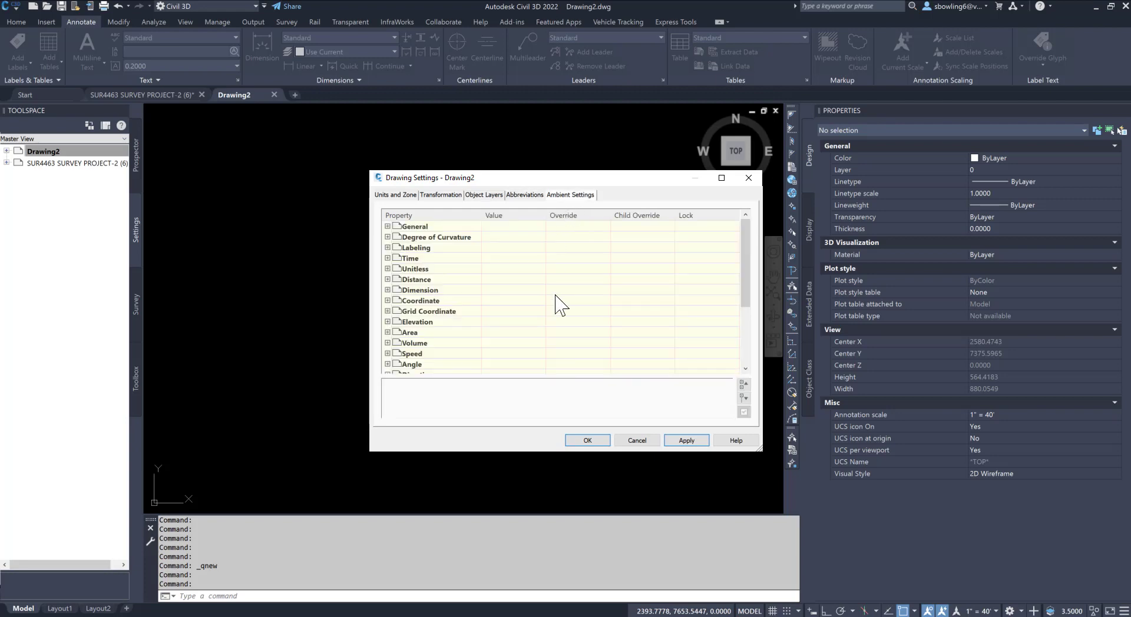
pyautogui.click(589, 442)
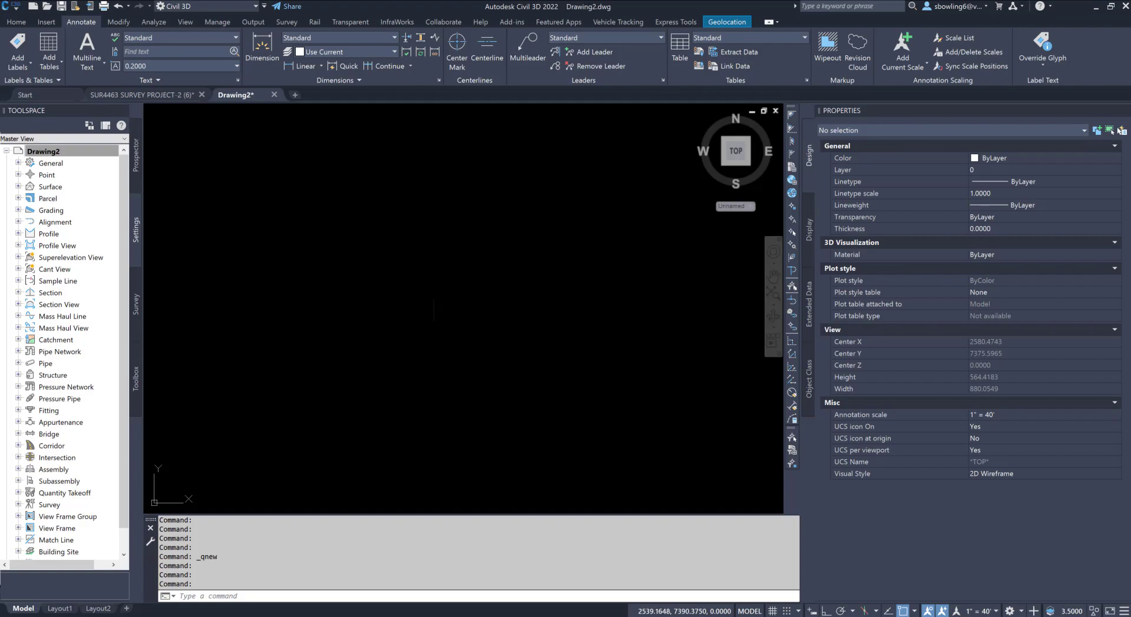
# Step: Switch to the Project Boundary Lot 1 document in Word, read the commencing point's coordinates, move it aside and return to Drawing2
pyautogui.hotkey('alt', 'Tab')
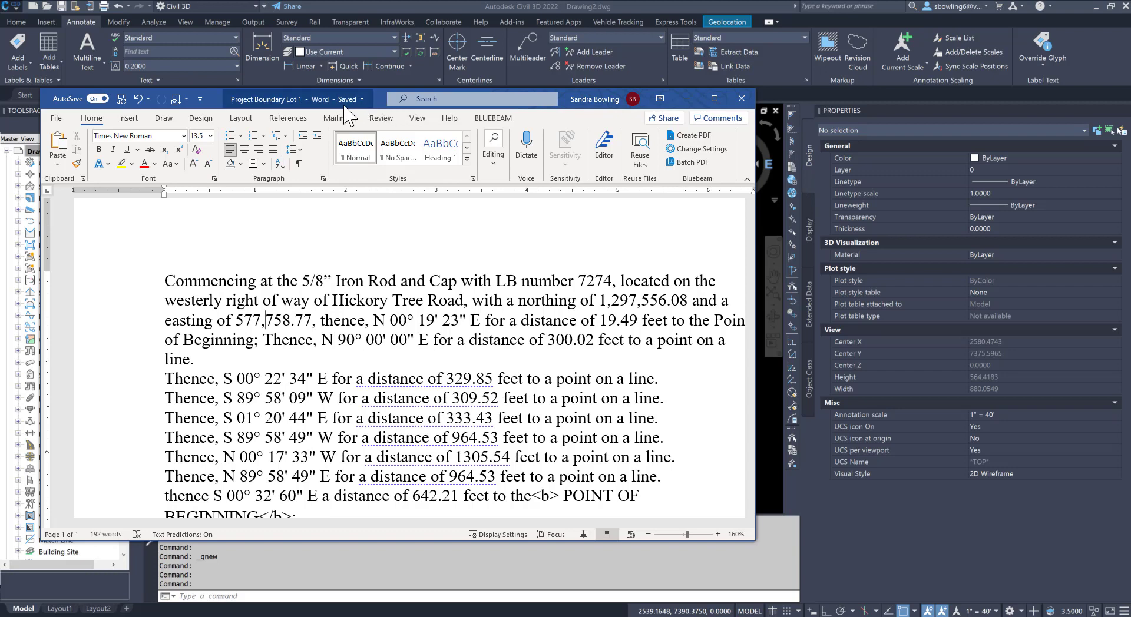
pyautogui.moveTo(290, 105); pyautogui.dragTo(0, 210)
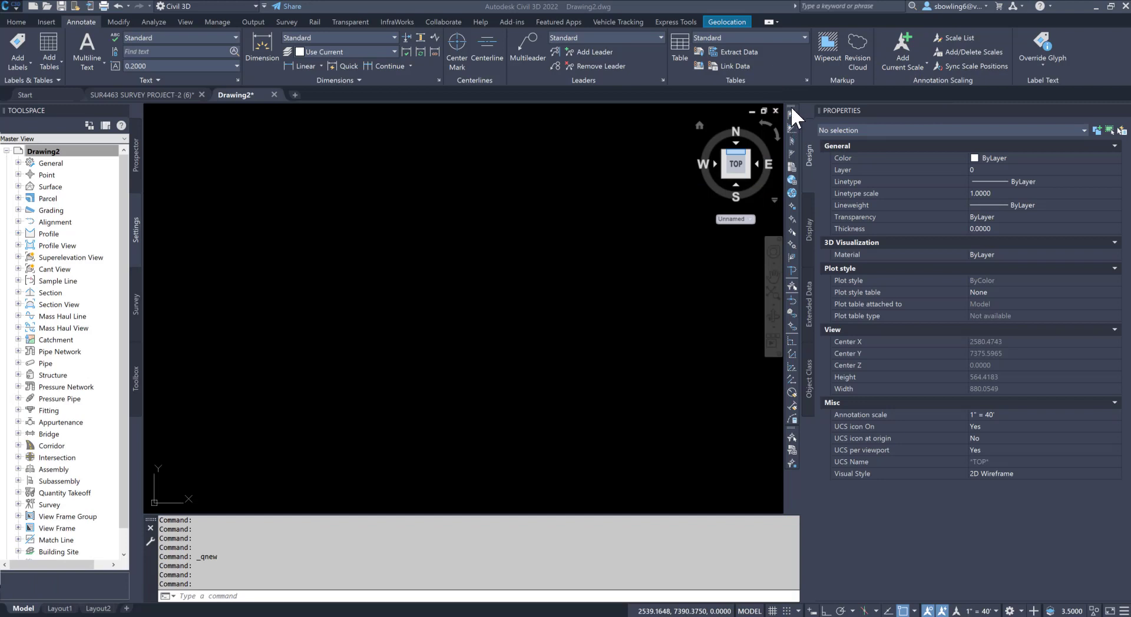
pyautogui.click(599, 175)
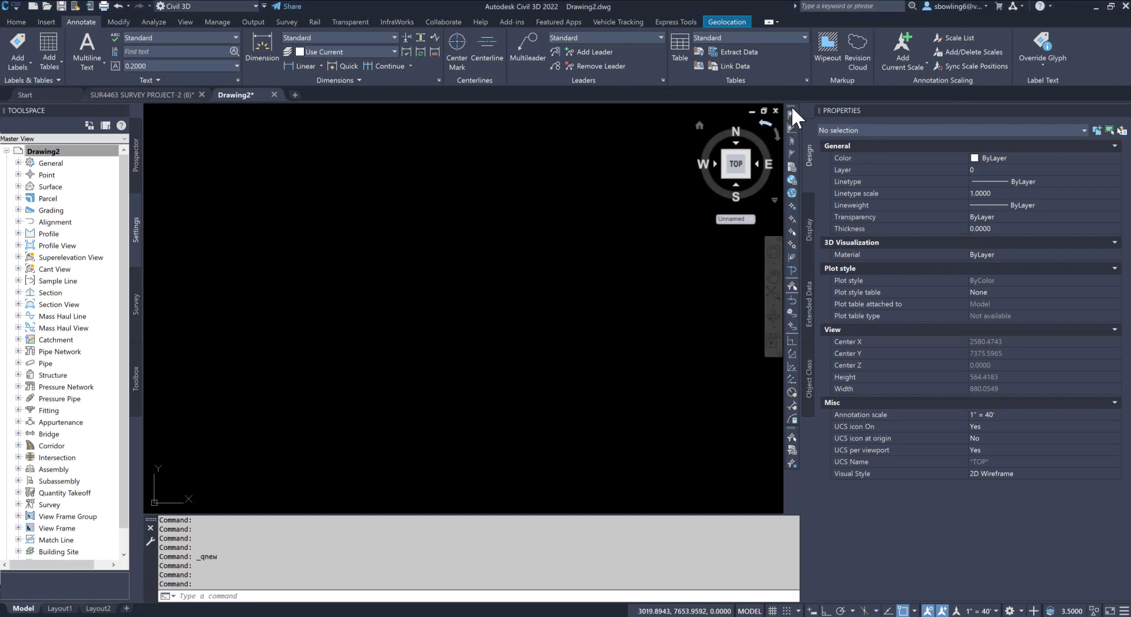
# Step: Float the transparent commands toolbar over Drawing2, try its Angle Distance command, cancel it and dock the toolbar beside the properties again
pyautogui.moveTo(791, 106); pyautogui.dragTo(493, 216)
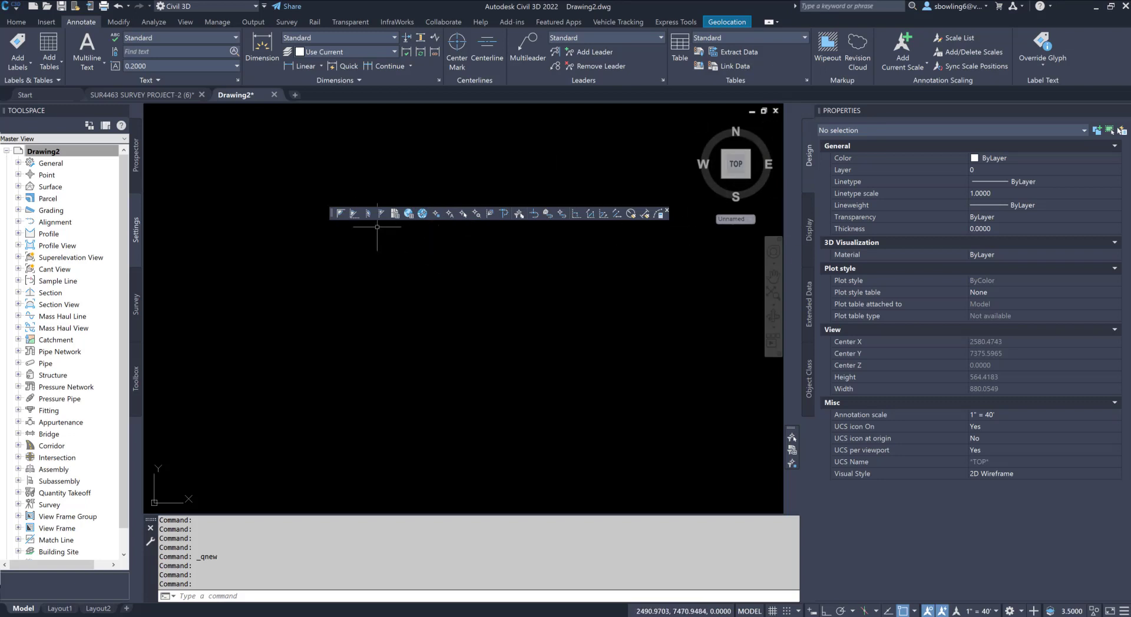
pyautogui.click(339, 213)
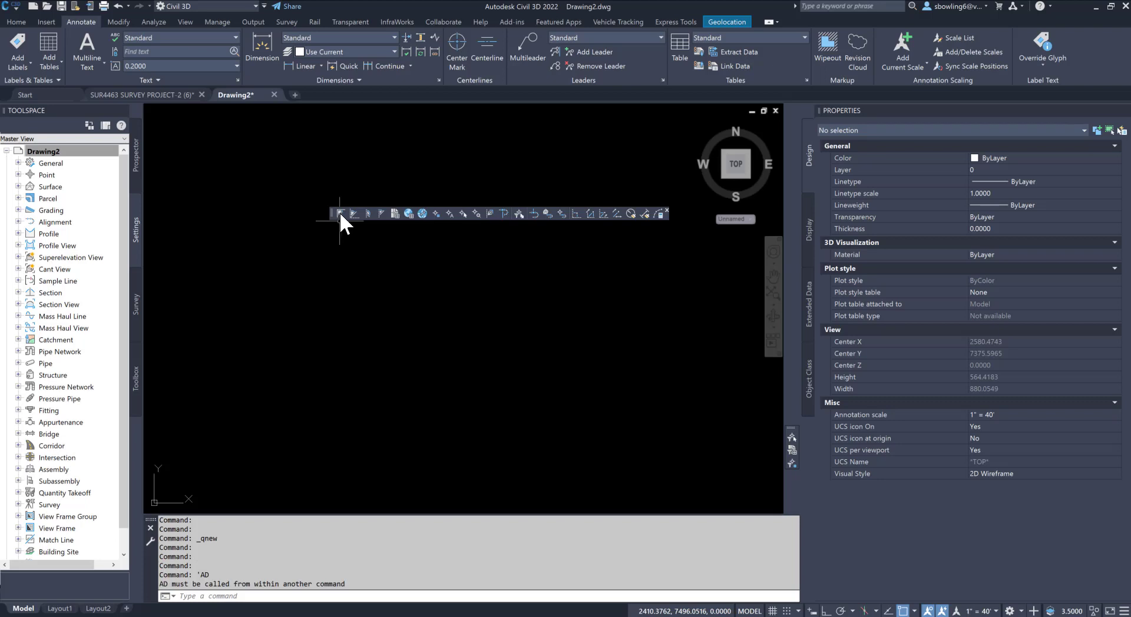
pyautogui.press('Escape')
pyautogui.press('Escape')
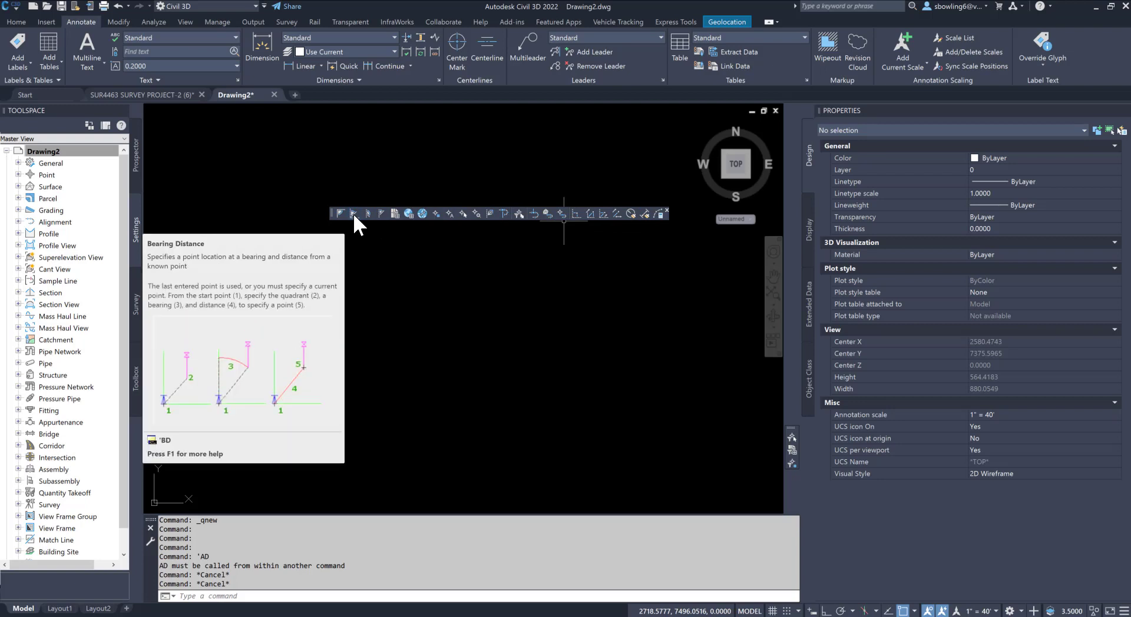
pyautogui.moveTo(331, 214); pyautogui.dragTo(634, 211)
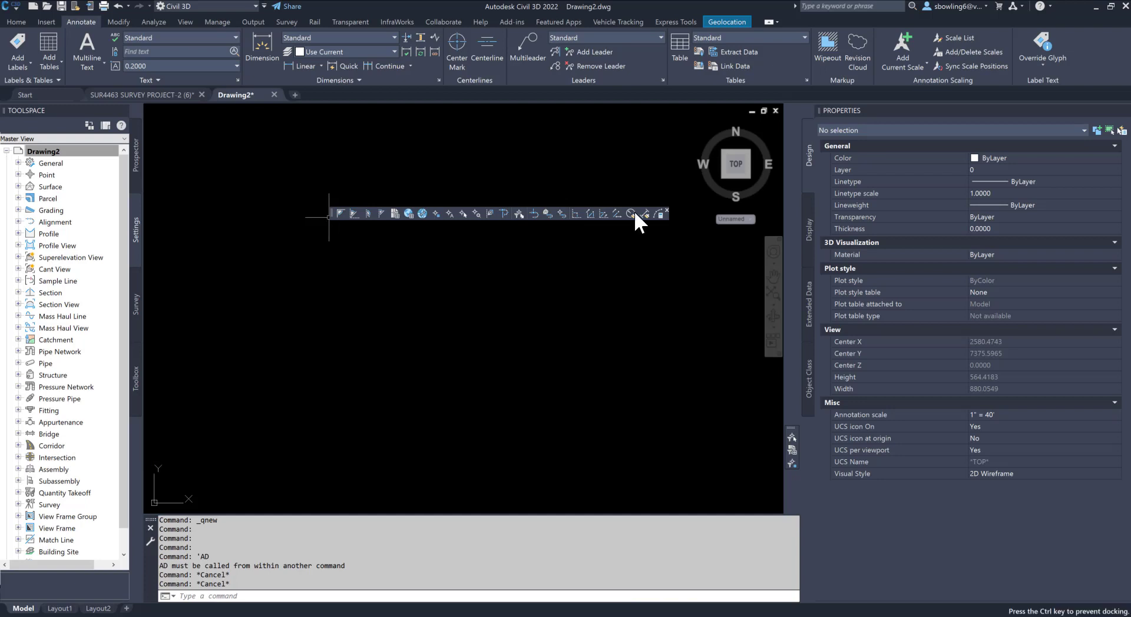
pyautogui.moveTo(800, 190); pyautogui.dragTo(731, 187)
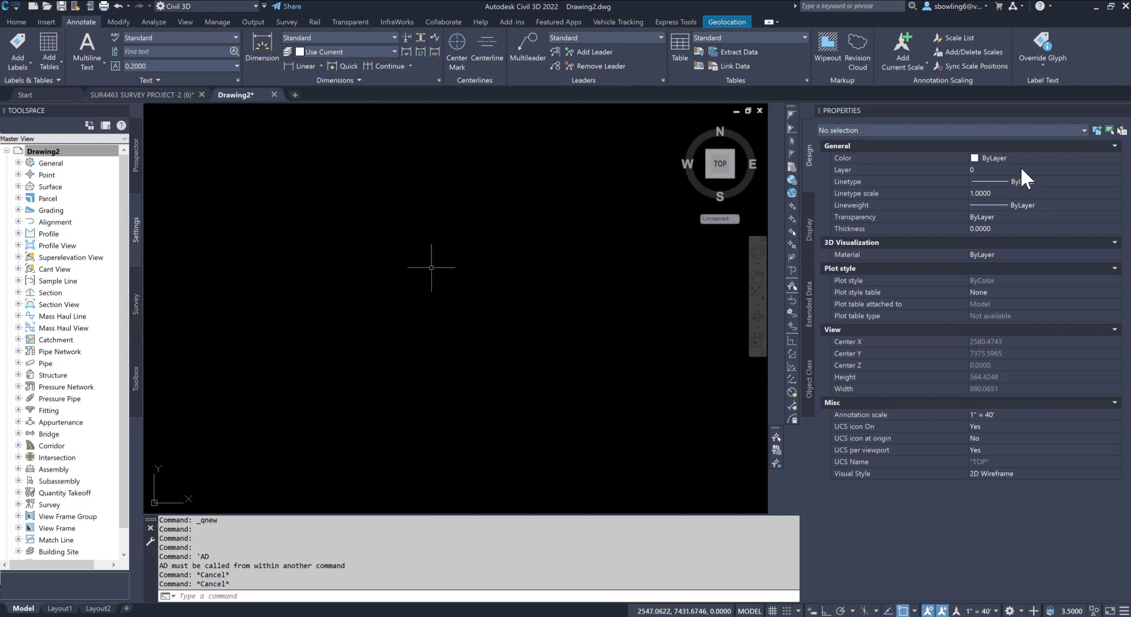
# Step: Create a point by northing and easting at northing 1297556.08 and easting 577758.77
pyautogui.click(791, 167)
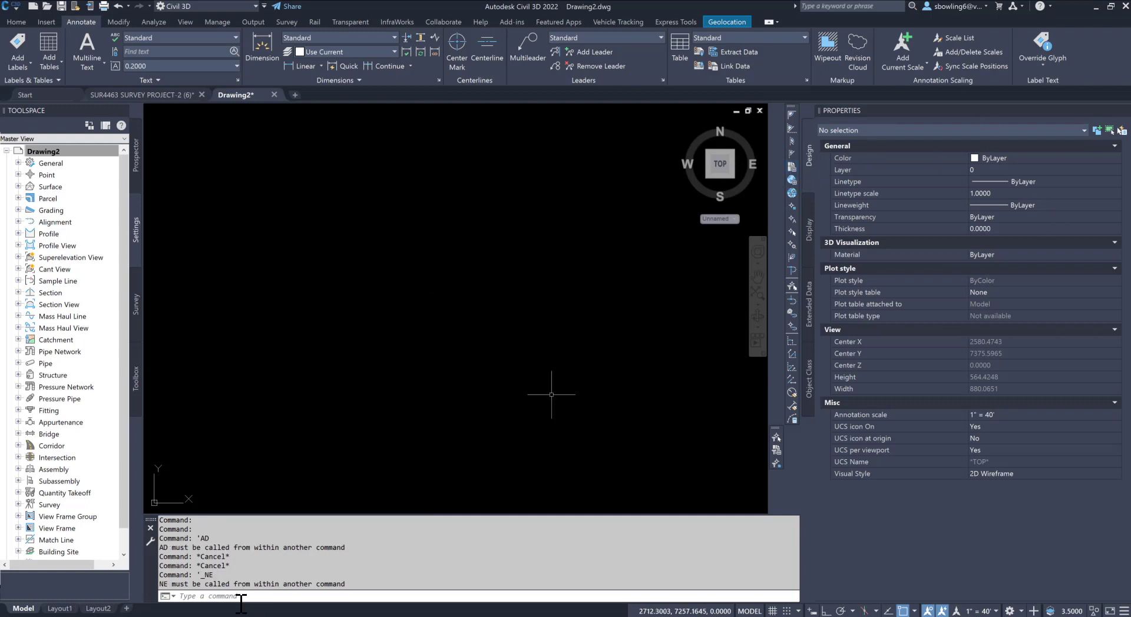
pyautogui.click(19, 21)
pyautogui.click(151, 38)
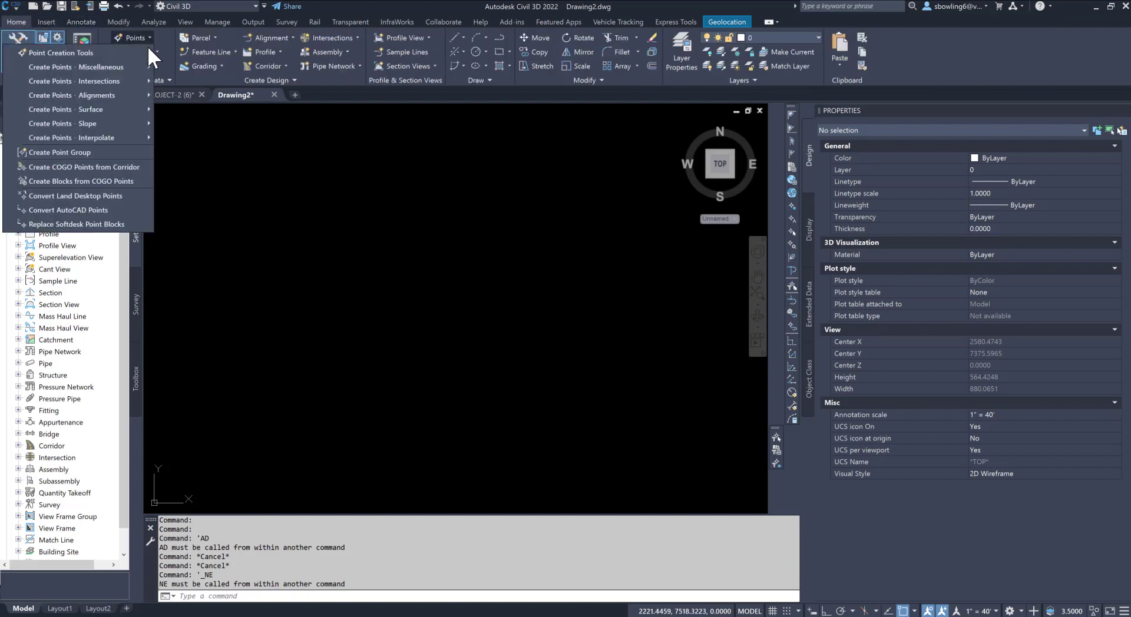
pyautogui.moveTo(74, 66)
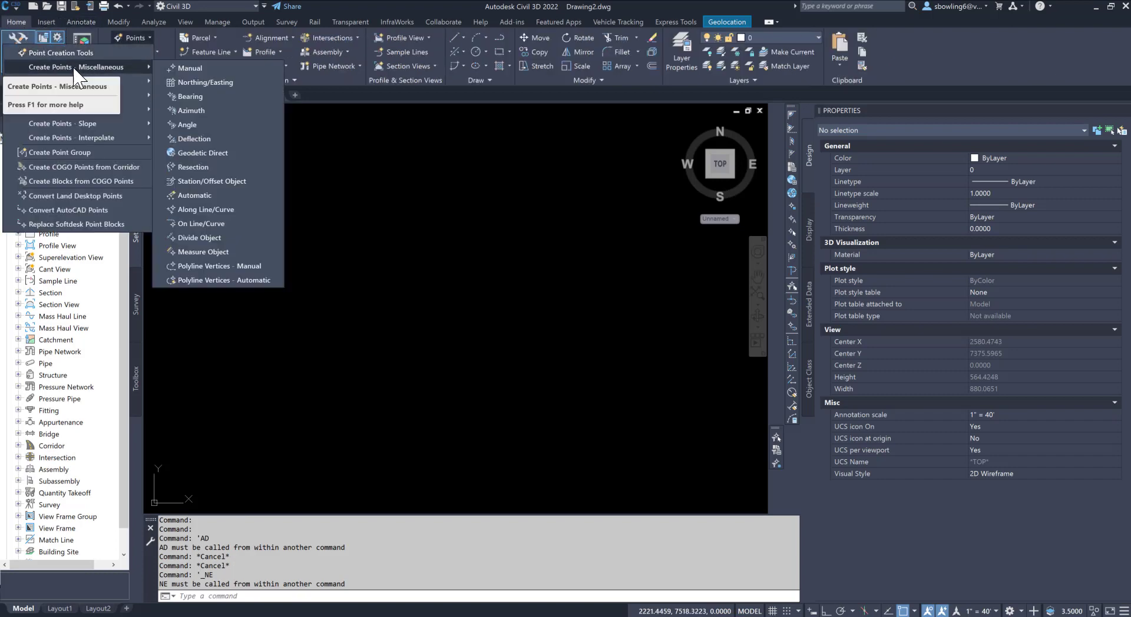
pyautogui.click(203, 83)
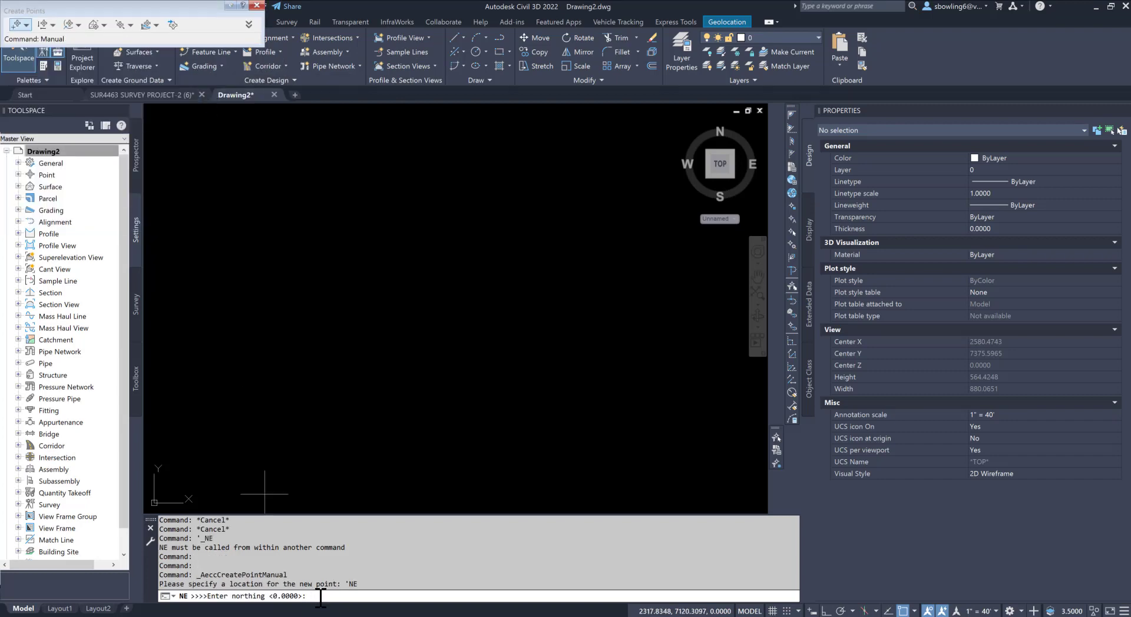
pyautogui.write('1207556.08')
pyautogui.press('Return')
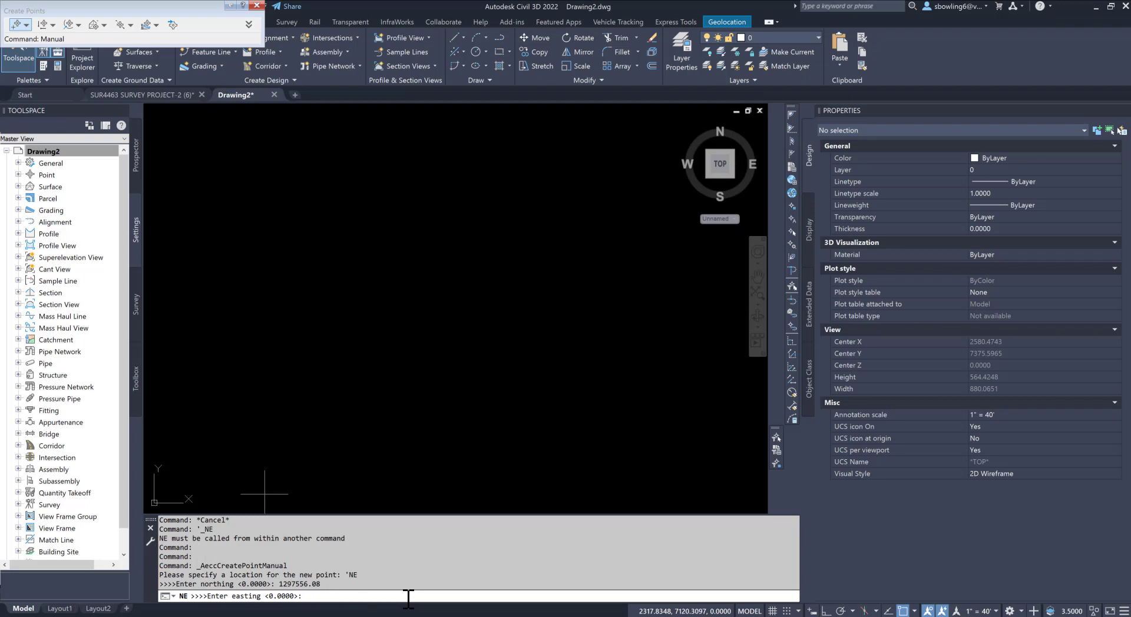
pyautogui.write('577758.77')
pyautogui.press('Return')
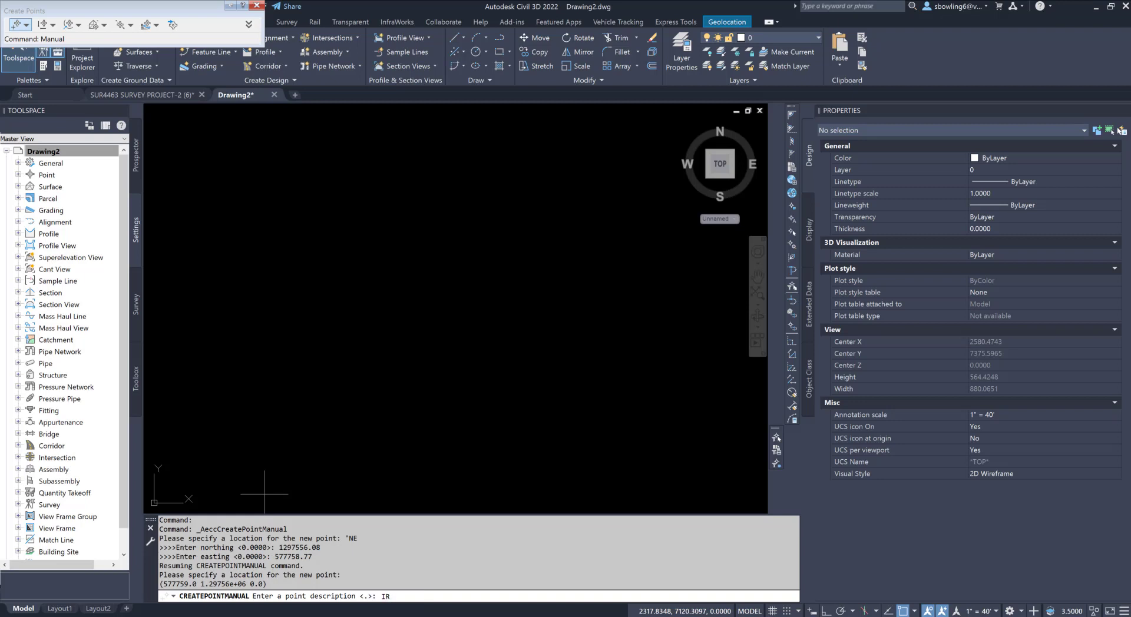
# Step: Give the new point the description IR and elevation 0, and end point creation
pyautogui.press('Return')
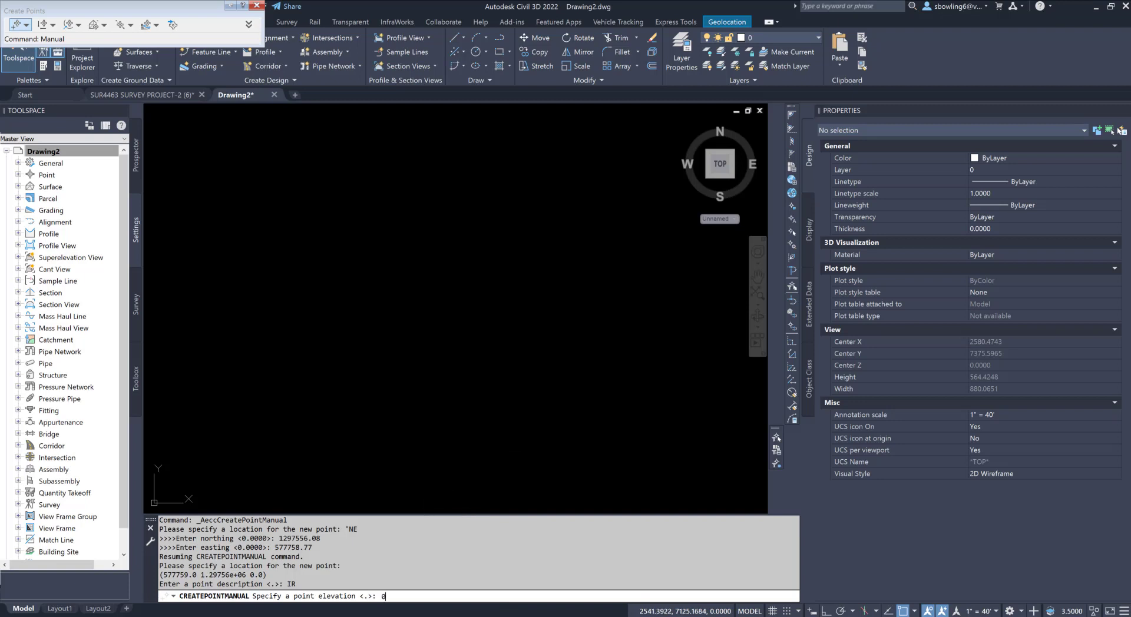
pyautogui.press('Return')
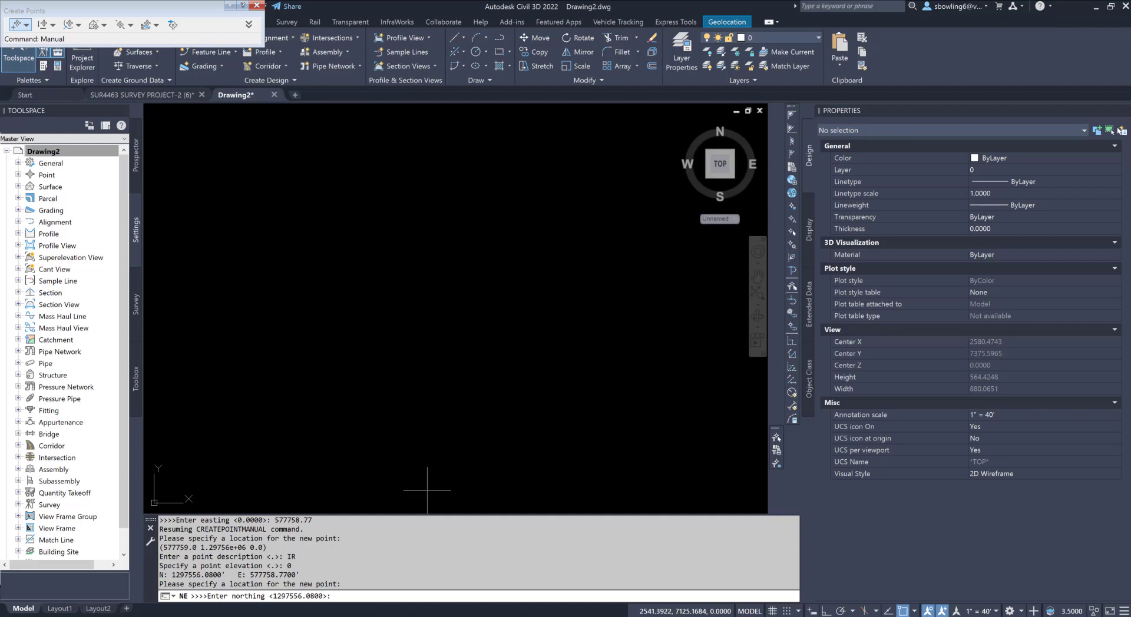
pyautogui.press('Return')
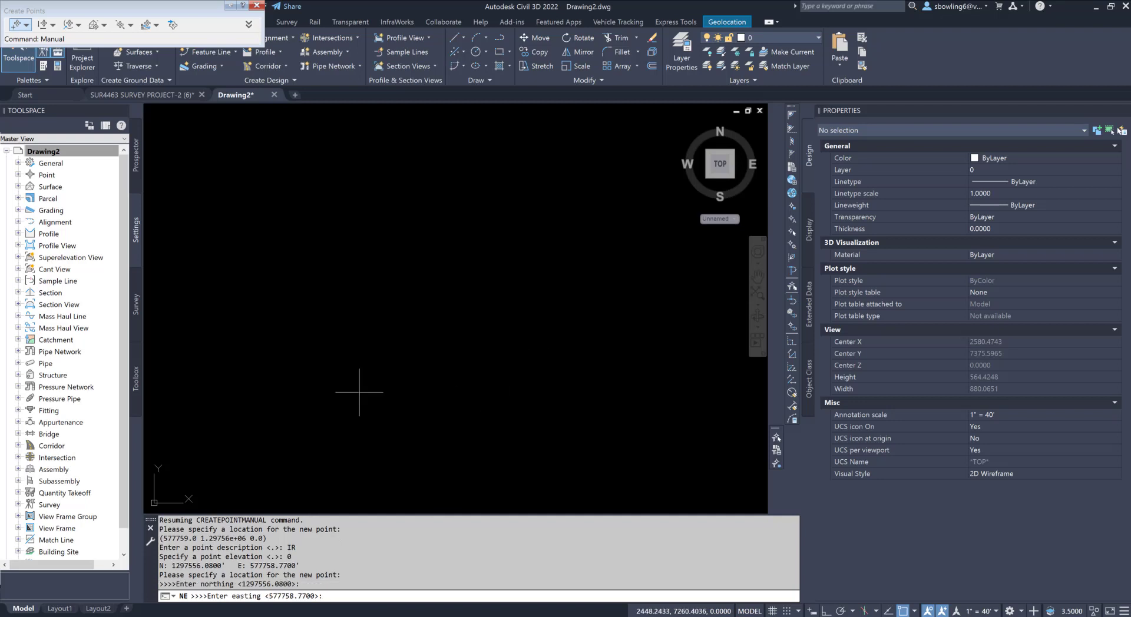
pyautogui.press('Escape')
pyautogui.press('Escape')
# Step: Zoom Drawing2 to its extents to bring the new IR point into view
pyautogui.write('z')
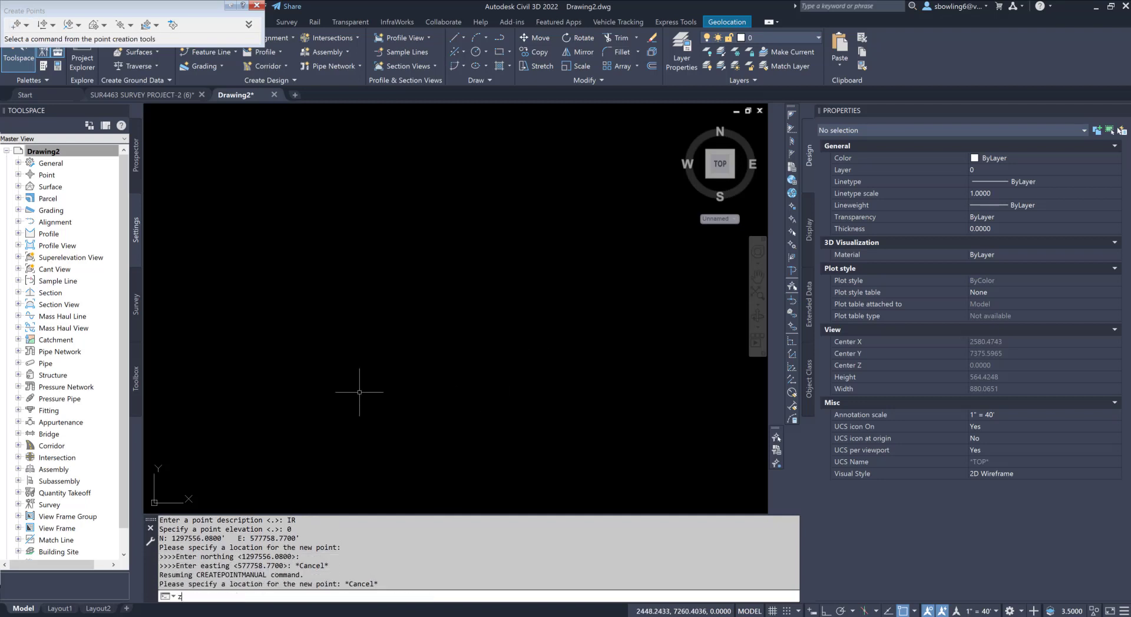
pyautogui.press('Return')
pyautogui.press('Return')
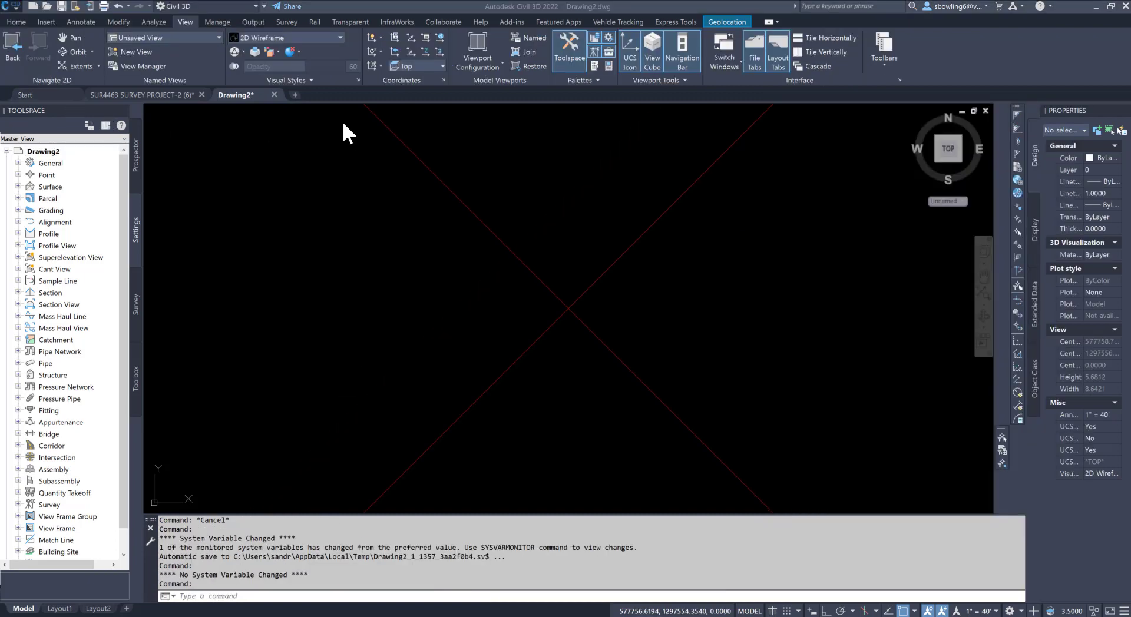
# Step: Look up the site bench mark's elevation in the SUR4463 survey drawing and set the IR point's elevation in Drawing2 to 75.94
pyautogui.click(160, 94)
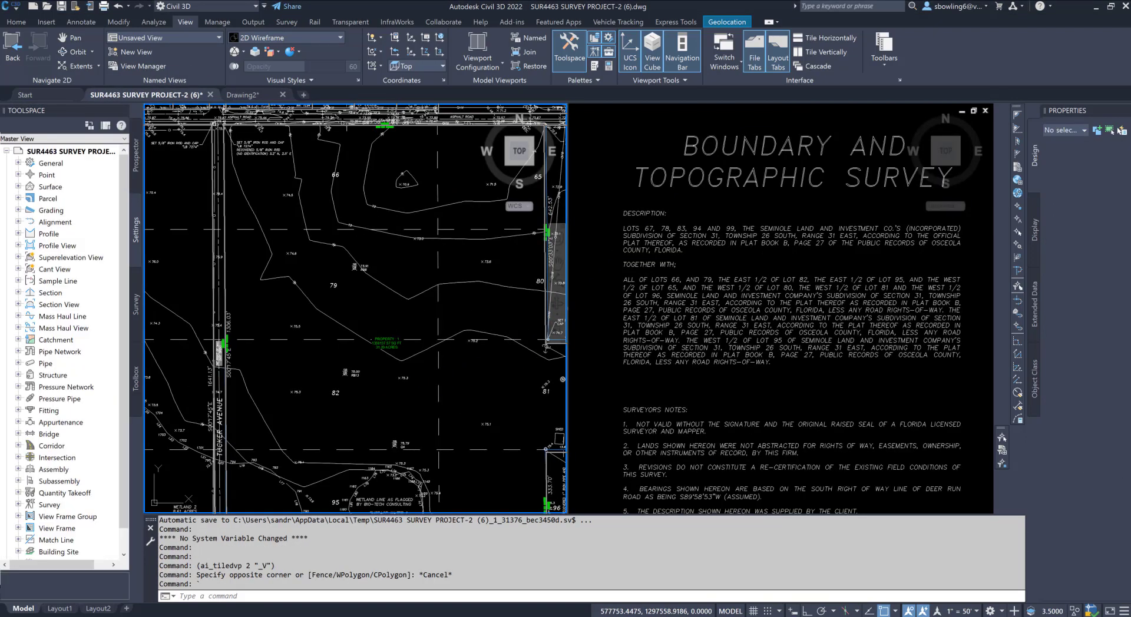
pyautogui.scroll(-5, 408, 334)
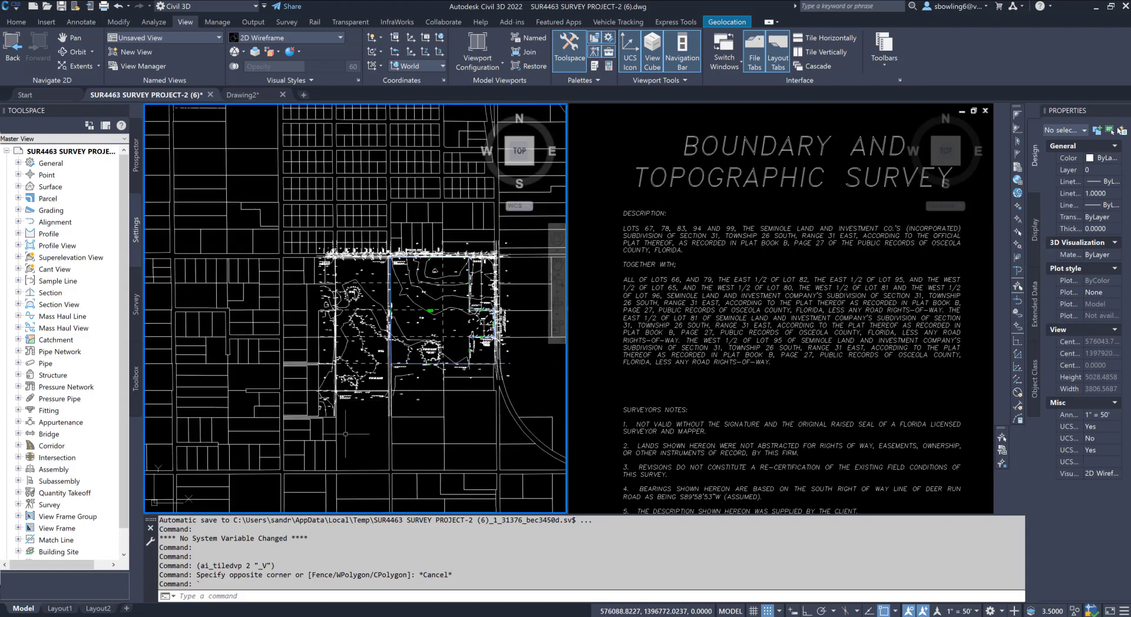
pyautogui.scroll(5, 484, 347)
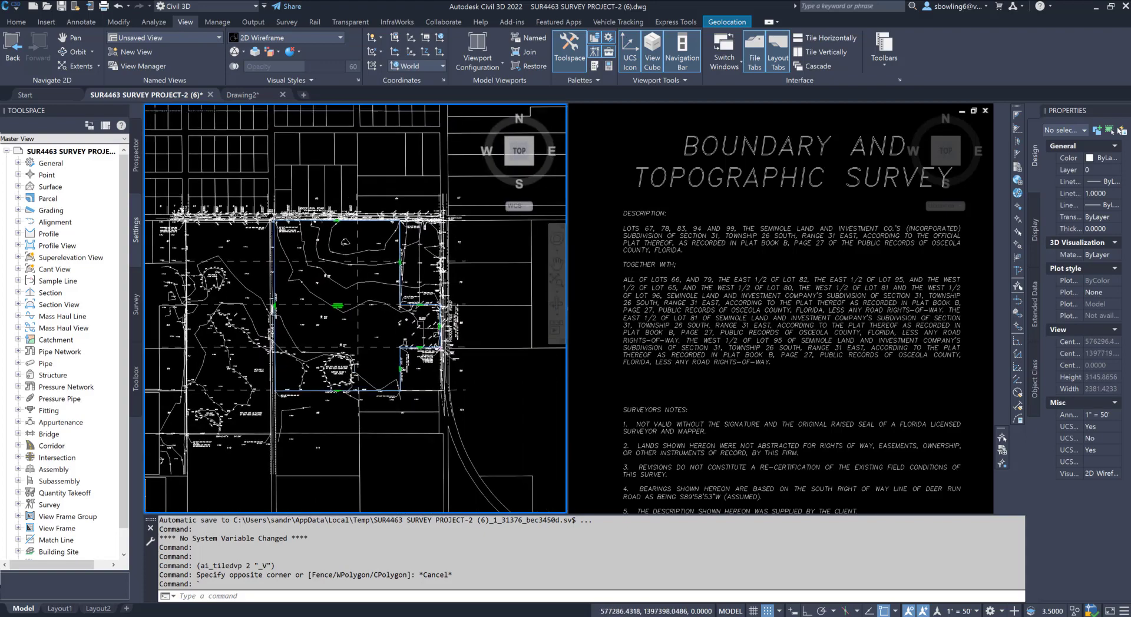
pyautogui.scroll(8, 407, 354)
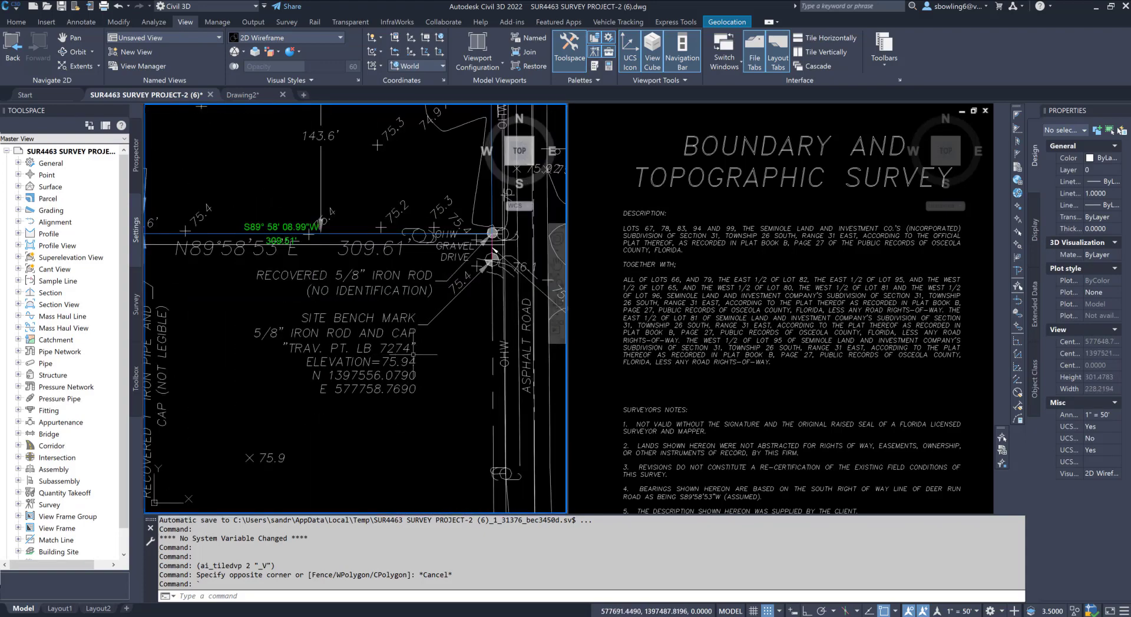
pyautogui.click(244, 96)
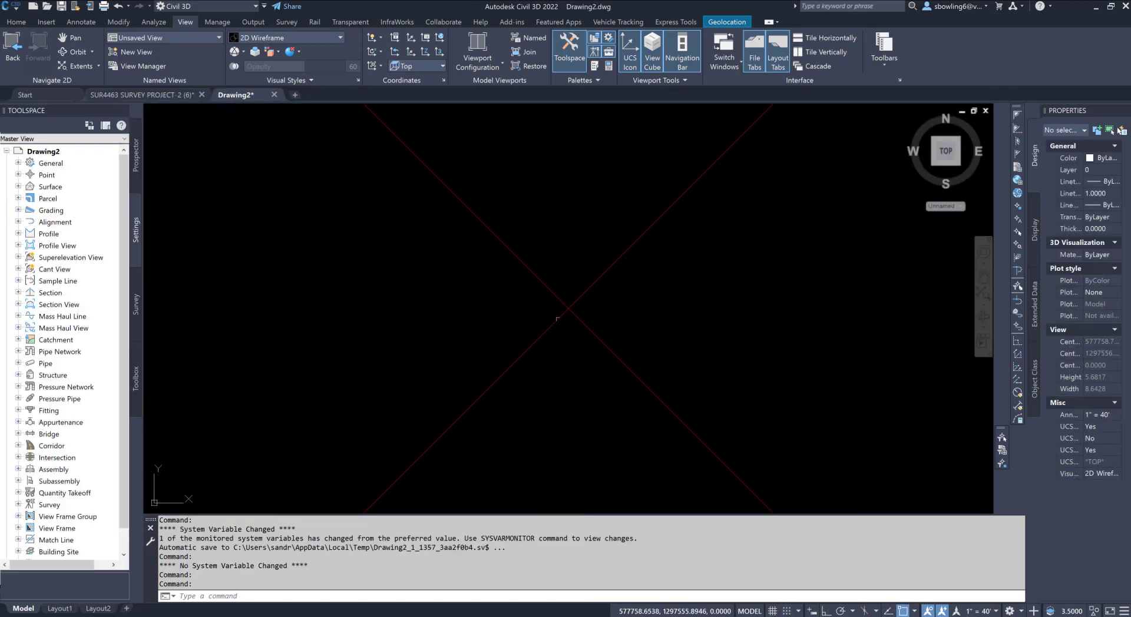
pyautogui.click(558, 320)
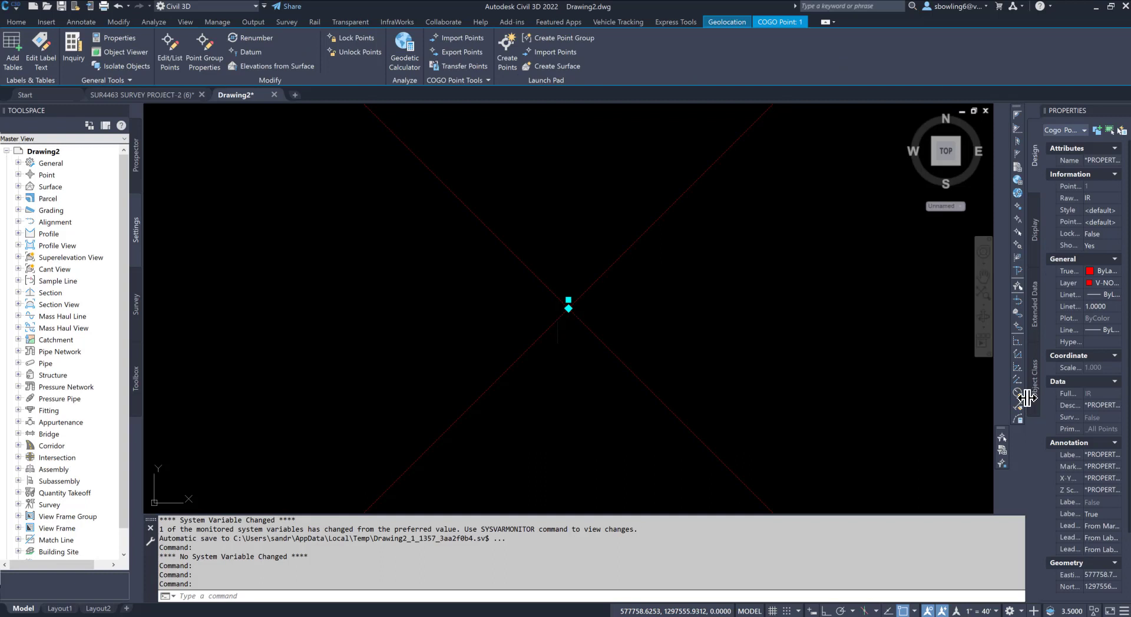
pyautogui.moveTo(1027, 398); pyautogui.dragTo(833, 410)
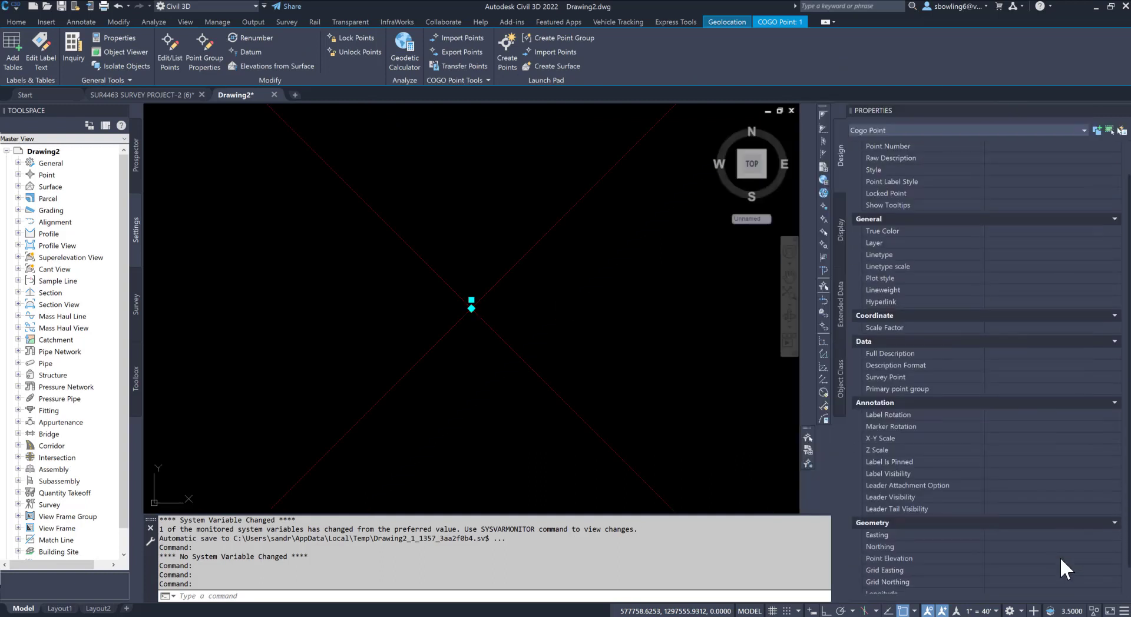
pyautogui.click(1004, 559)
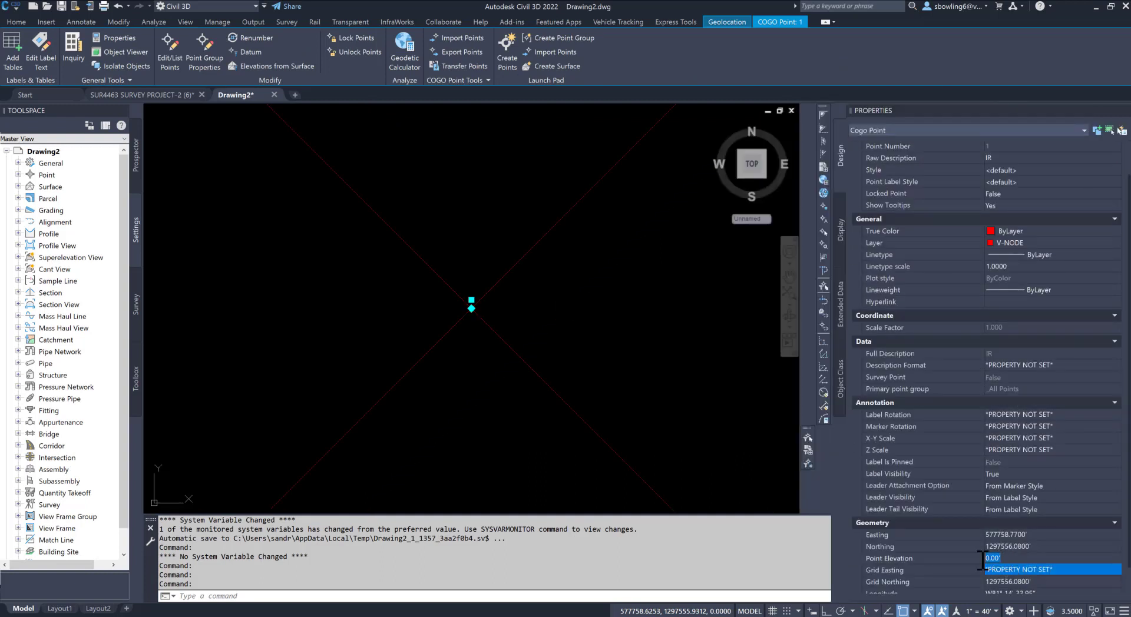
pyautogui.write('75.94')
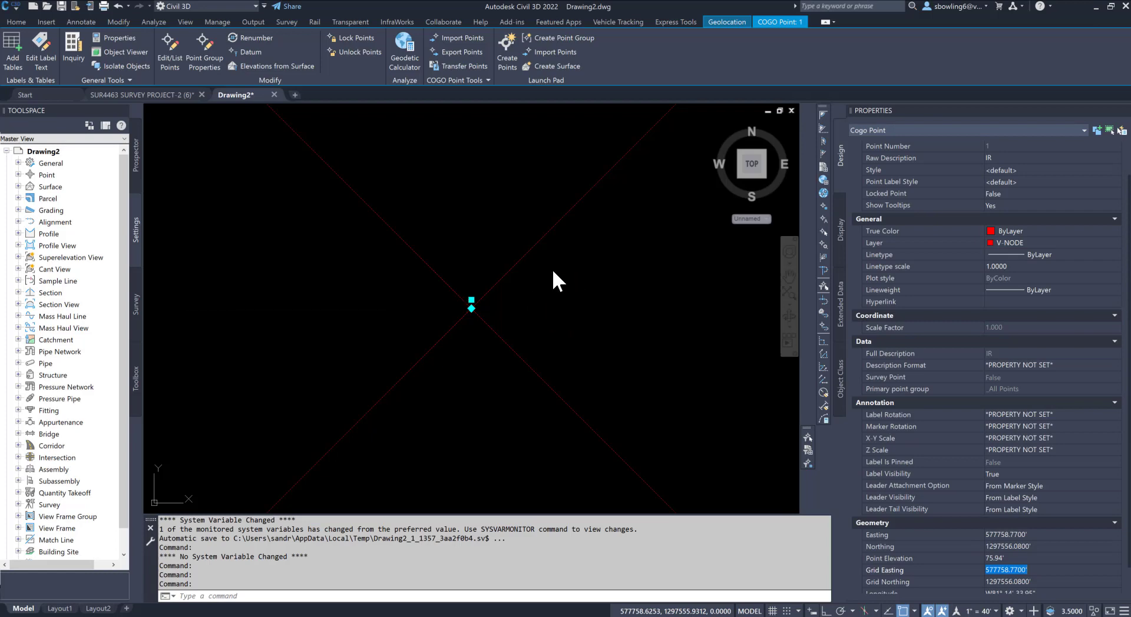
# Step: In the SUR4463 survey drawing, reset model space to a single viewport and split it into two vertical viewports
pyautogui.click(142, 94)
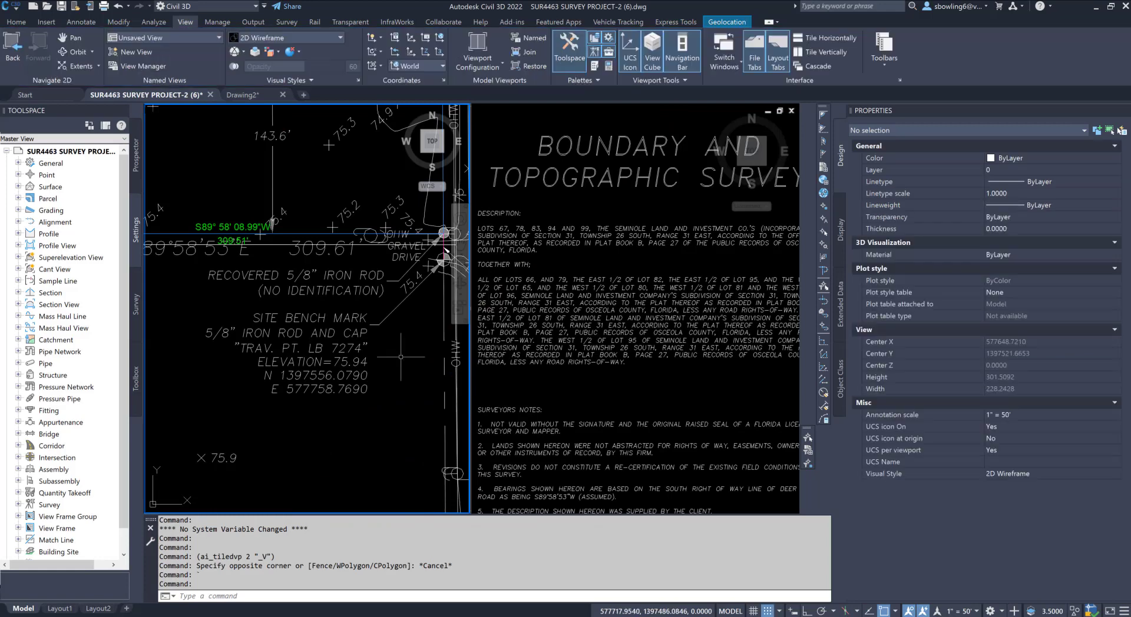
pyautogui.click(484, 66)
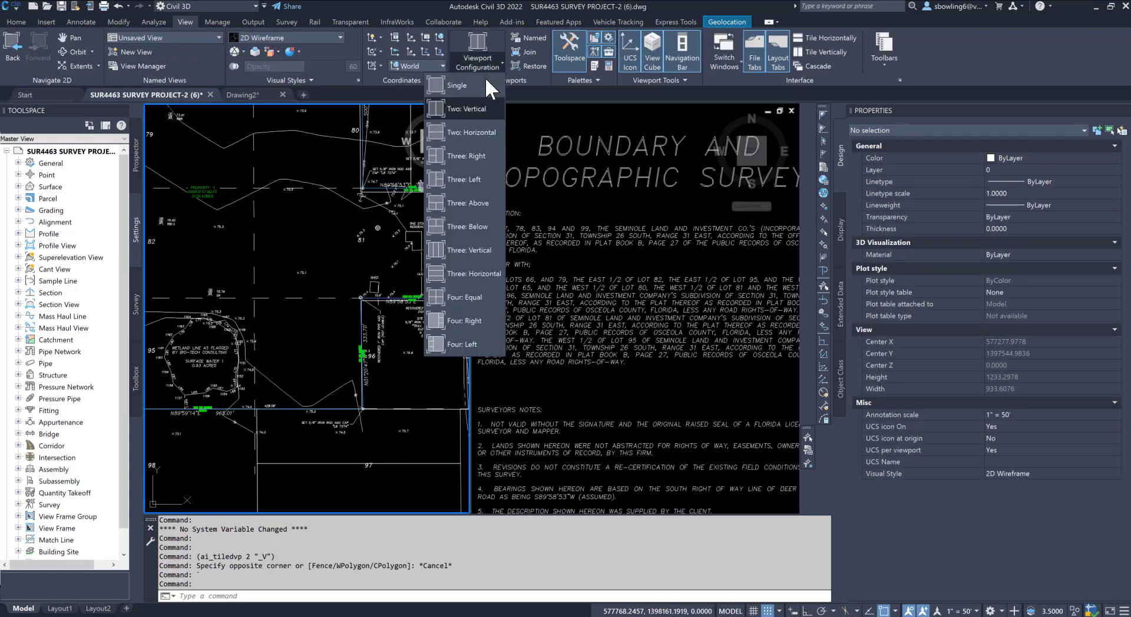
pyautogui.click(470, 87)
pyautogui.click(588, 287)
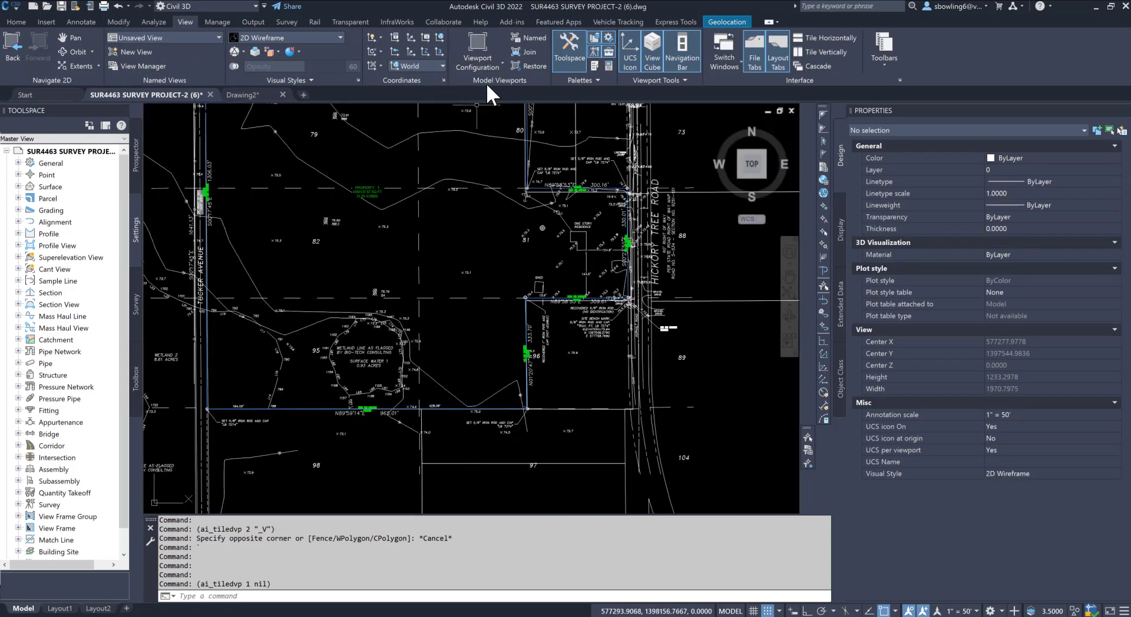
pyautogui.click(483, 66)
pyautogui.click(473, 111)
# Step: Show the boundary description and surveyor's notes in the second viewport beside the site plan, and narrow the properties palette
pyautogui.scroll(-4, 555, 319)
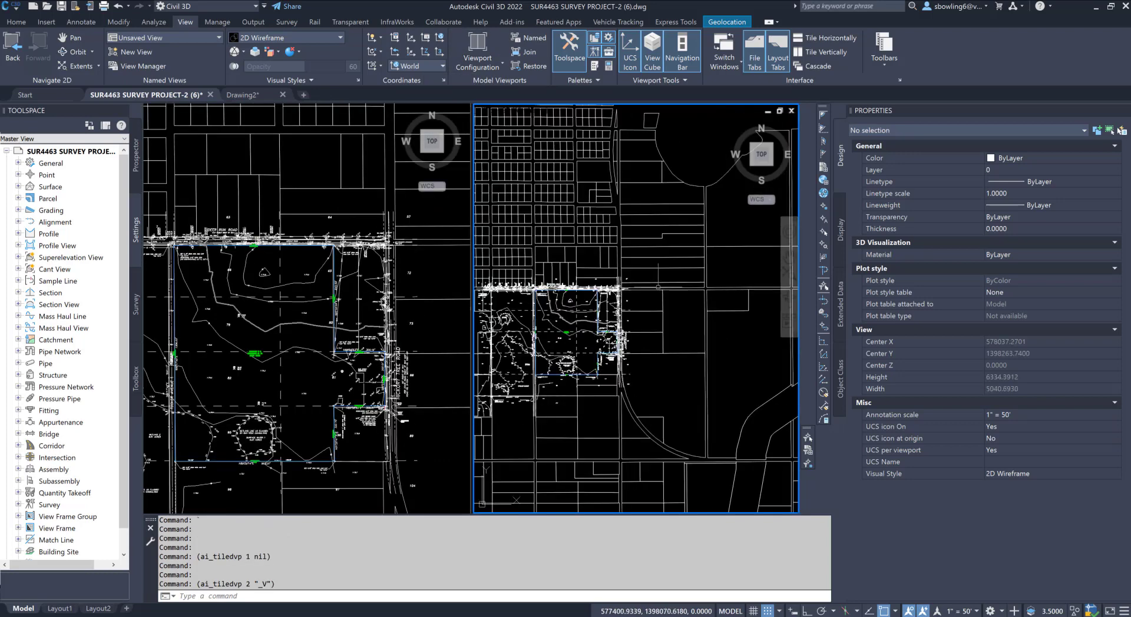
pyautogui.moveTo(635, 293); pyautogui.dragTo(478, 354, button='middle')
pyautogui.scroll(-5, 530, 371)
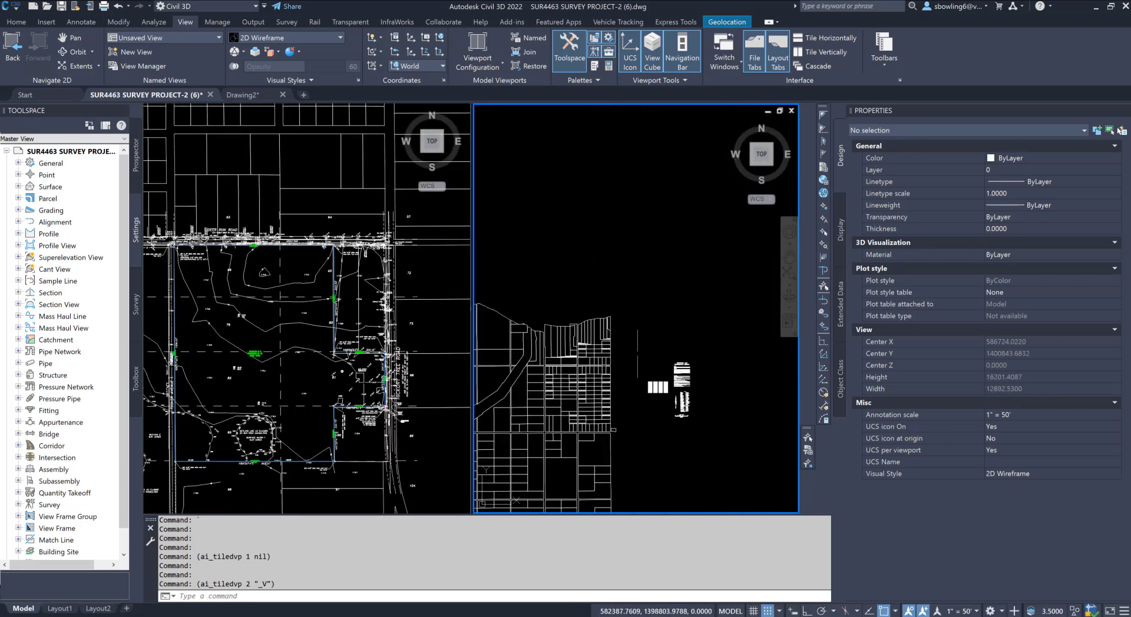
pyautogui.moveTo(631, 357); pyautogui.dragTo(538, 346, button='middle')
pyautogui.scroll(12, 589, 366)
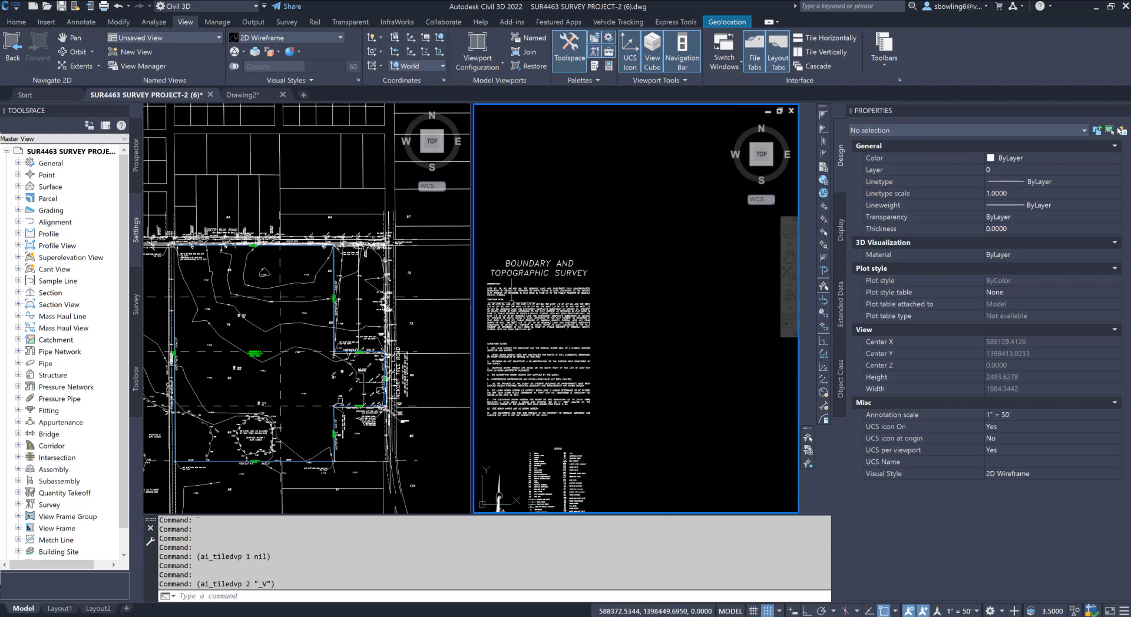
pyautogui.scroll(5, 474, 298)
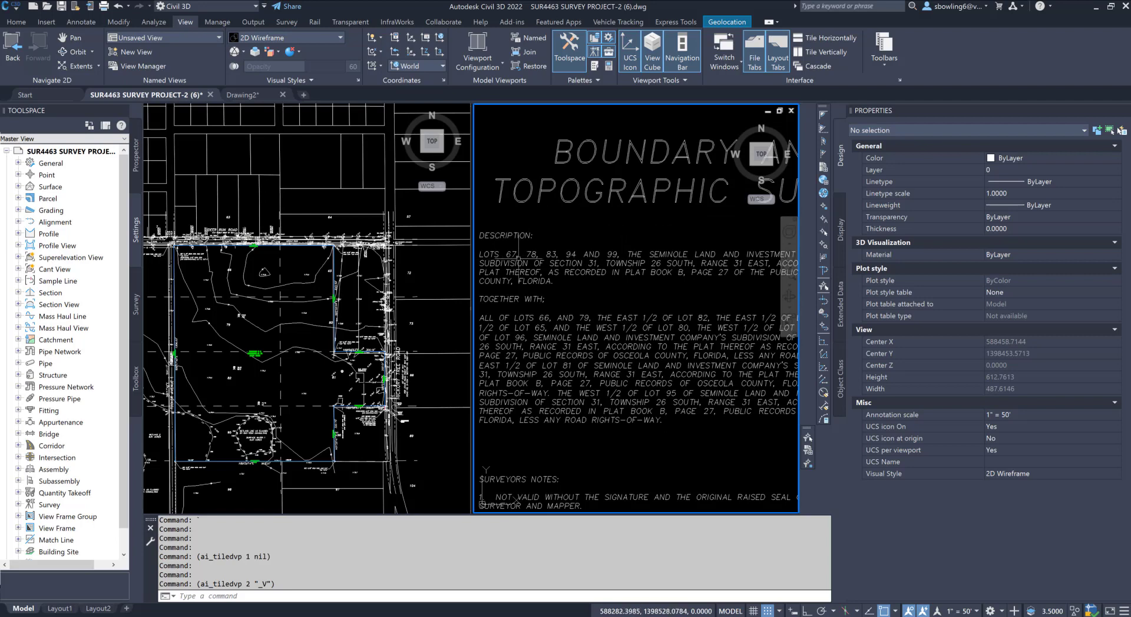
pyautogui.click(310, 309)
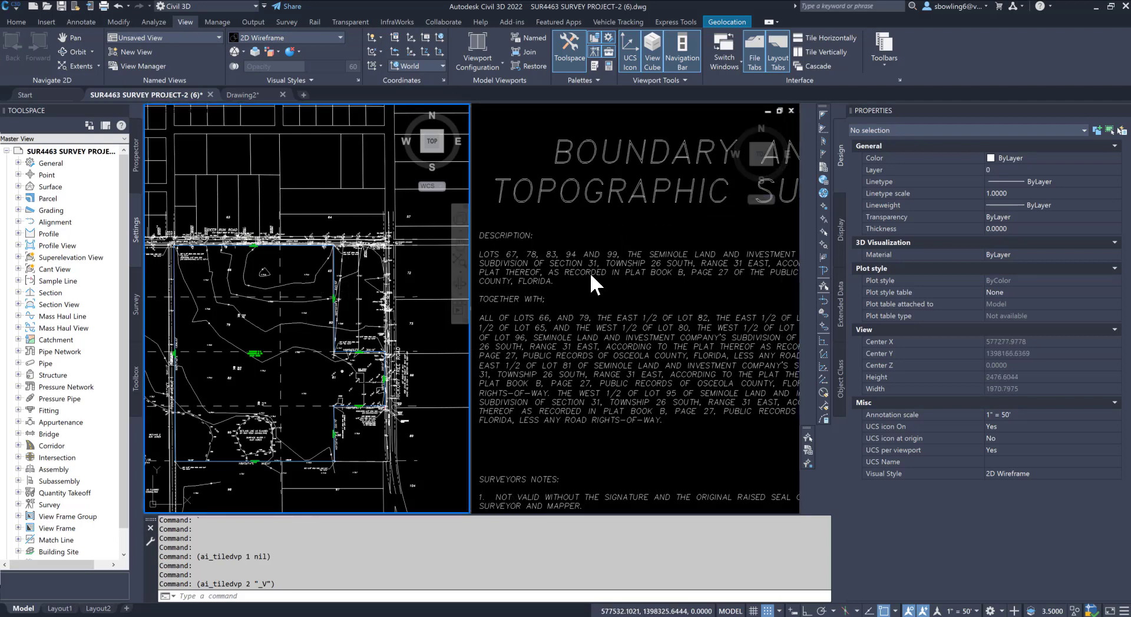
pyautogui.click(612, 302)
pyautogui.scroll(-3, 614, 288)
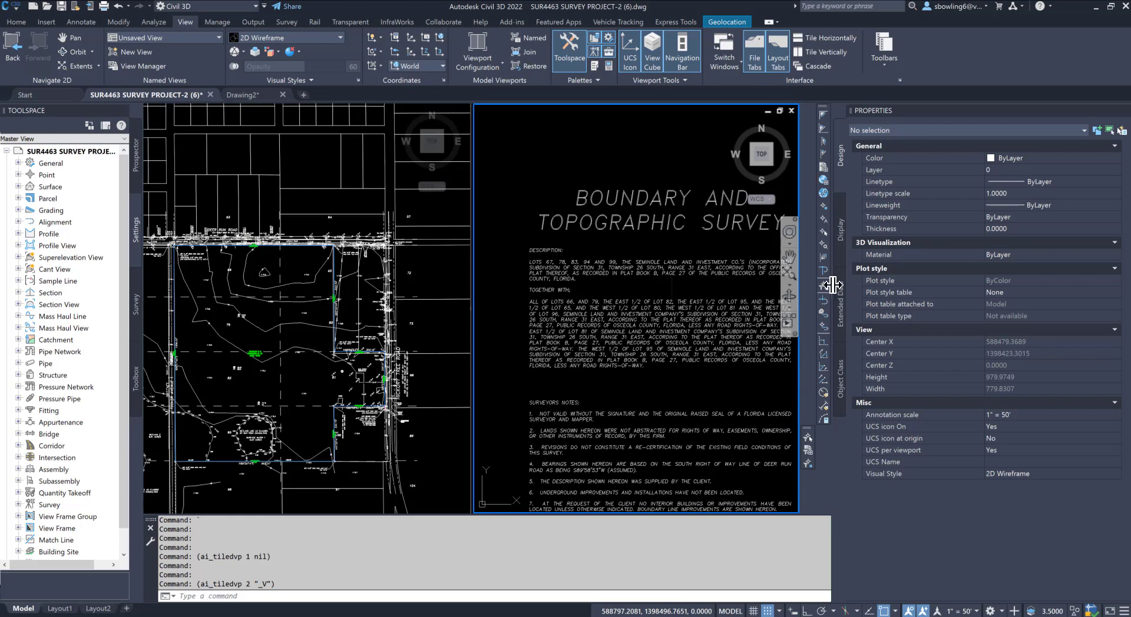
pyautogui.moveTo(834, 284); pyautogui.dragTo(998, 284)
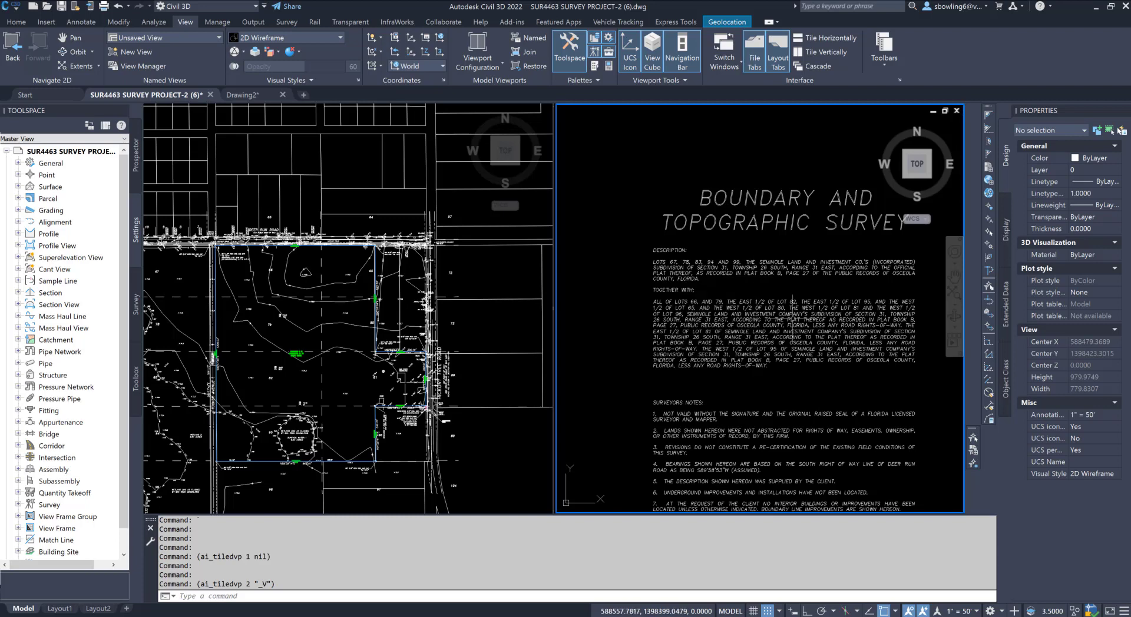
# Step: Examine lots 67, 78, 83, 94 and 99 on the site plan against the first paragraph of the description
pyautogui.click(359, 334)
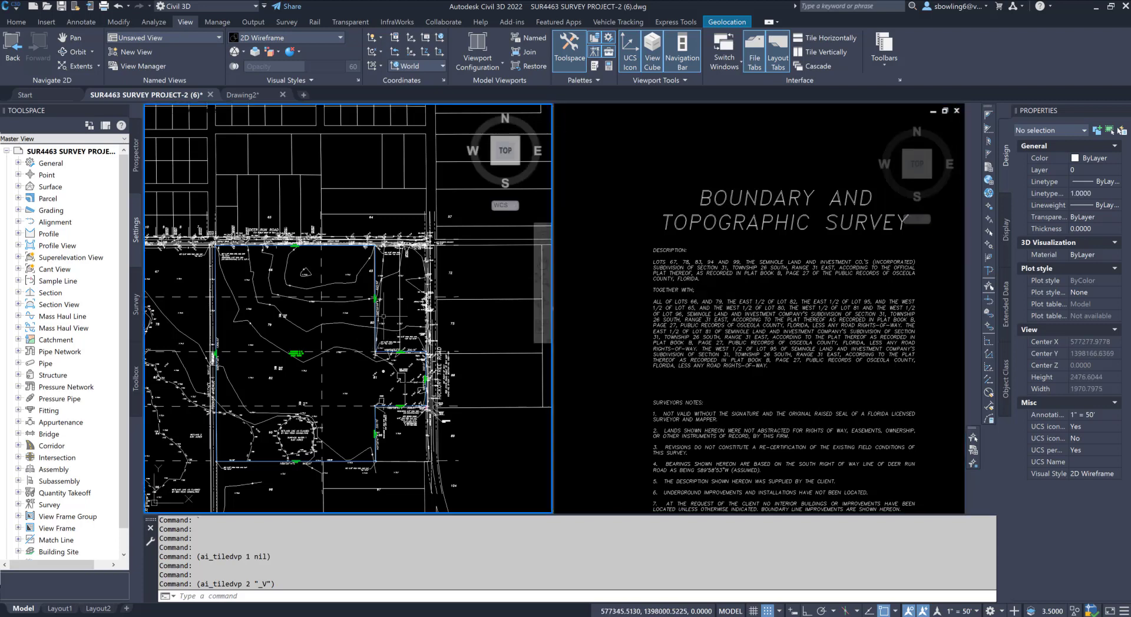
pyautogui.scroll(-5, 354, 336)
pyautogui.scroll(5, 291, 309)
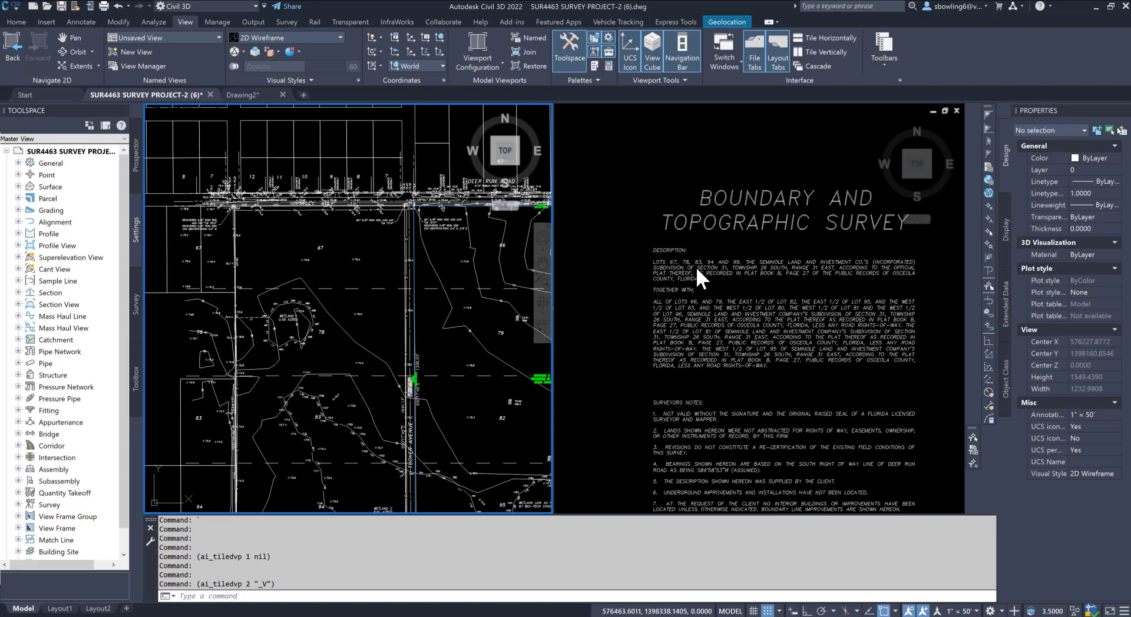
pyautogui.scroll(4, 353, 265)
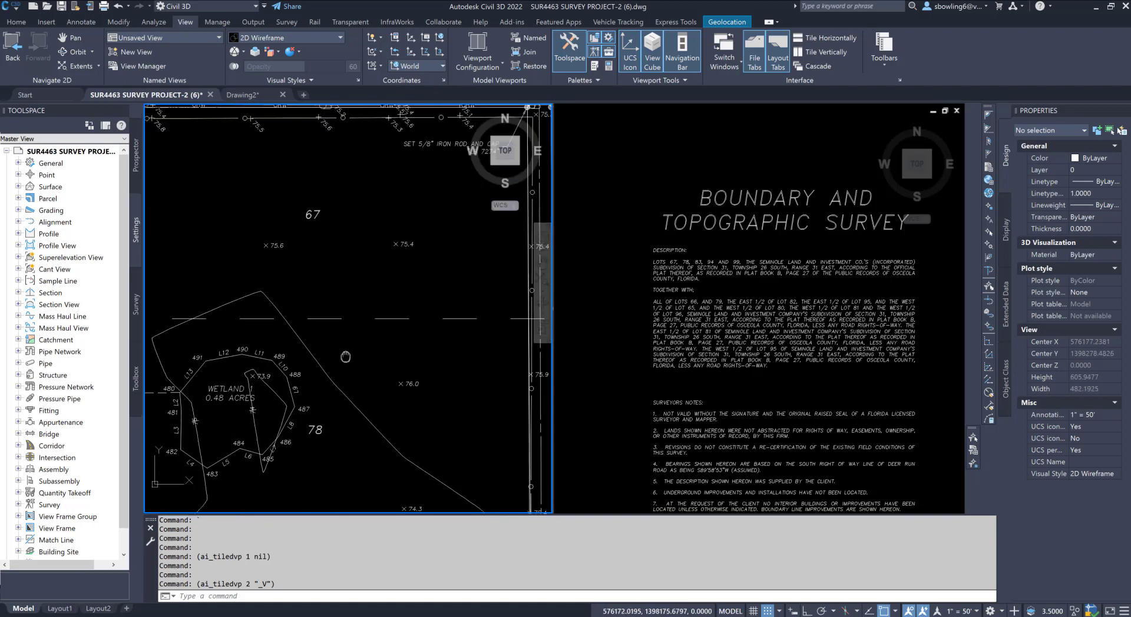
pyautogui.moveTo(346, 357); pyautogui.dragTo(359, 201, button='middle')
pyautogui.moveTo(347, 397); pyautogui.dragTo(358, 194, button='middle')
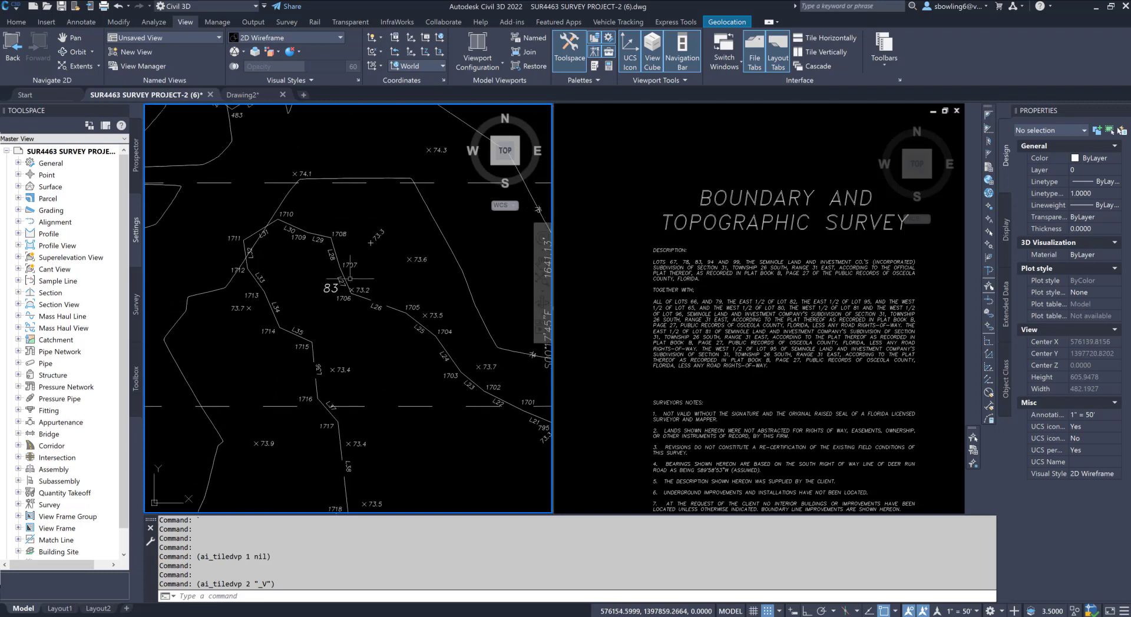
pyautogui.moveTo(349, 406); pyautogui.dragTo(357, 218, button='middle')
pyautogui.scroll(-2, 298, 328)
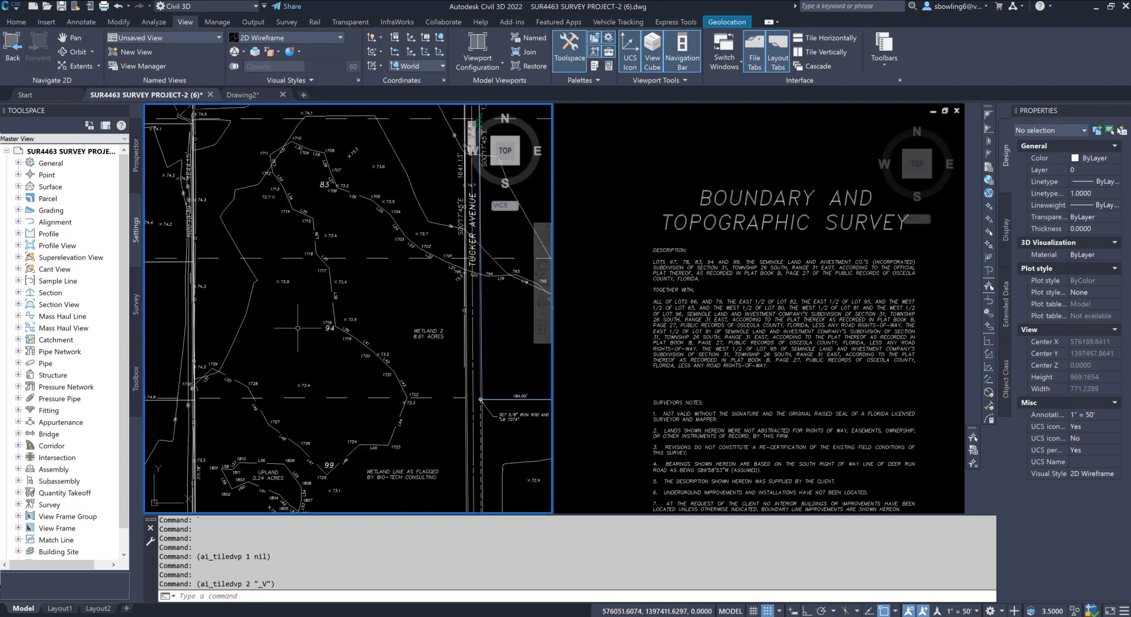
pyautogui.moveTo(331, 377); pyautogui.dragTo(334, 264, button='middle')
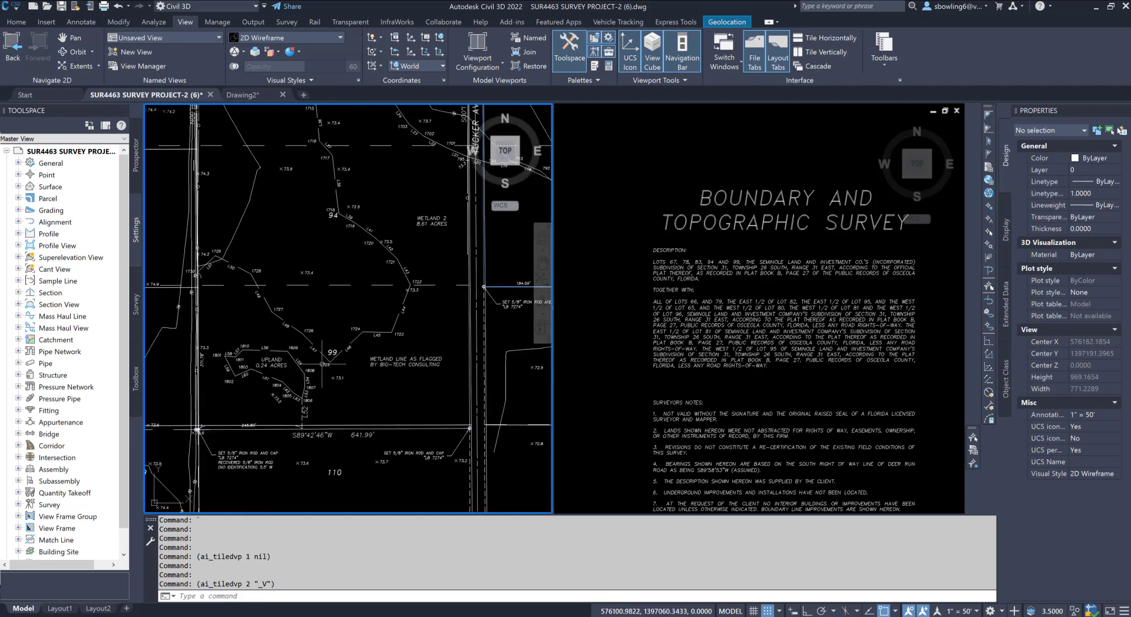
pyautogui.moveTo(321, 364); pyautogui.dragTo(321, 292, button='middle')
pyautogui.scroll(2, 322, 400)
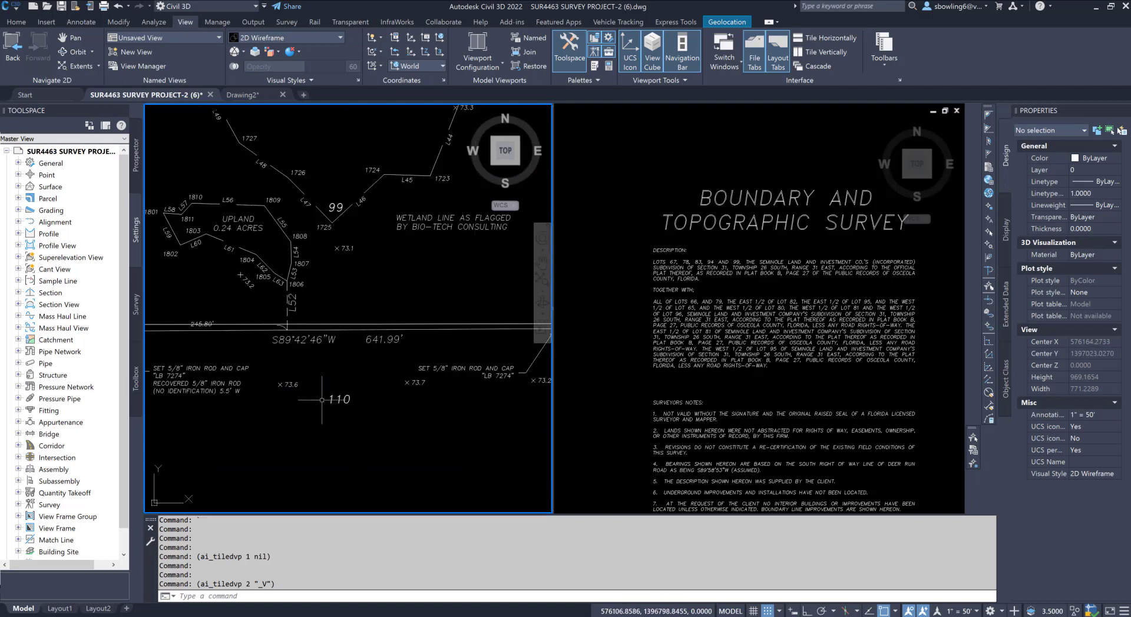
pyautogui.scroll(-4, 258, 339)
pyautogui.click(260, 335)
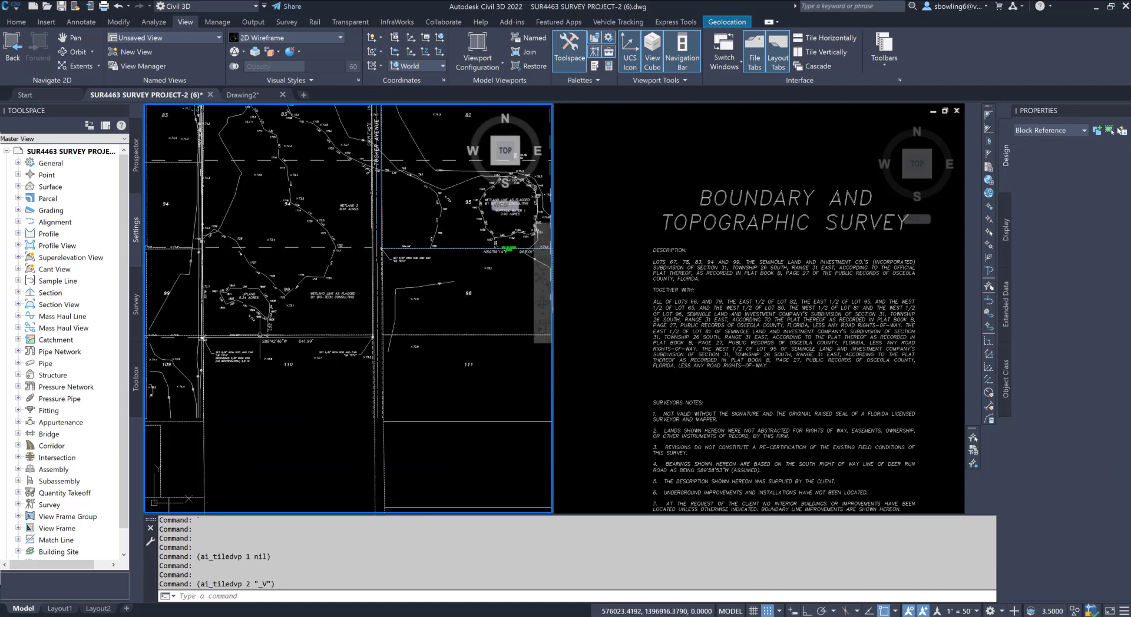
pyautogui.scroll(-3, 258, 353)
pyautogui.scroll(-2, 330, 241)
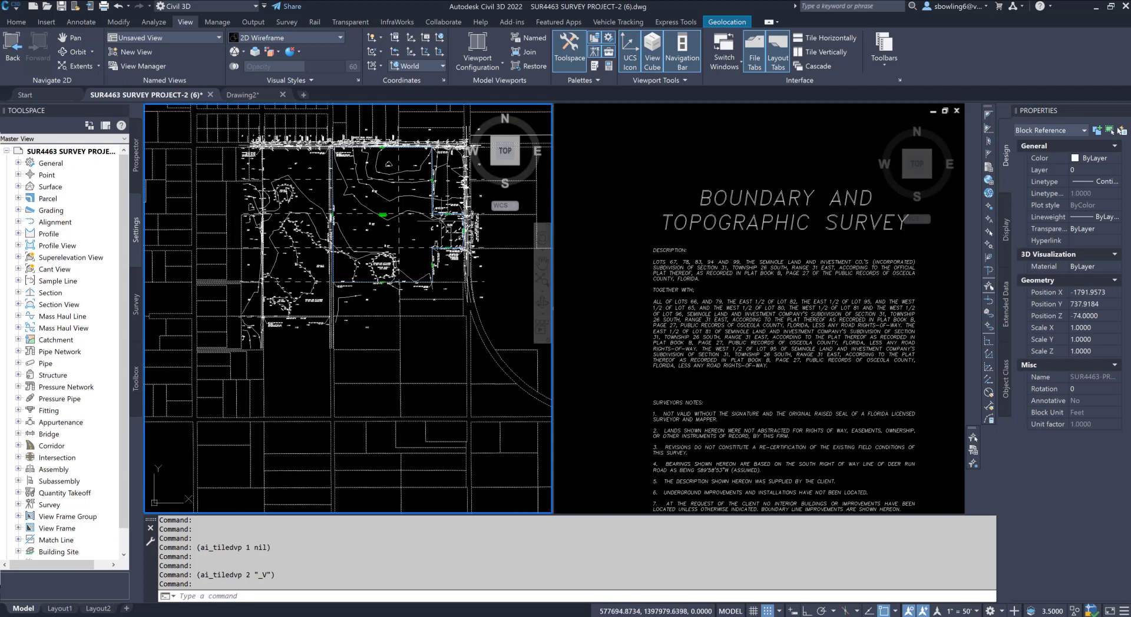
pyautogui.scroll(2, 400, 215)
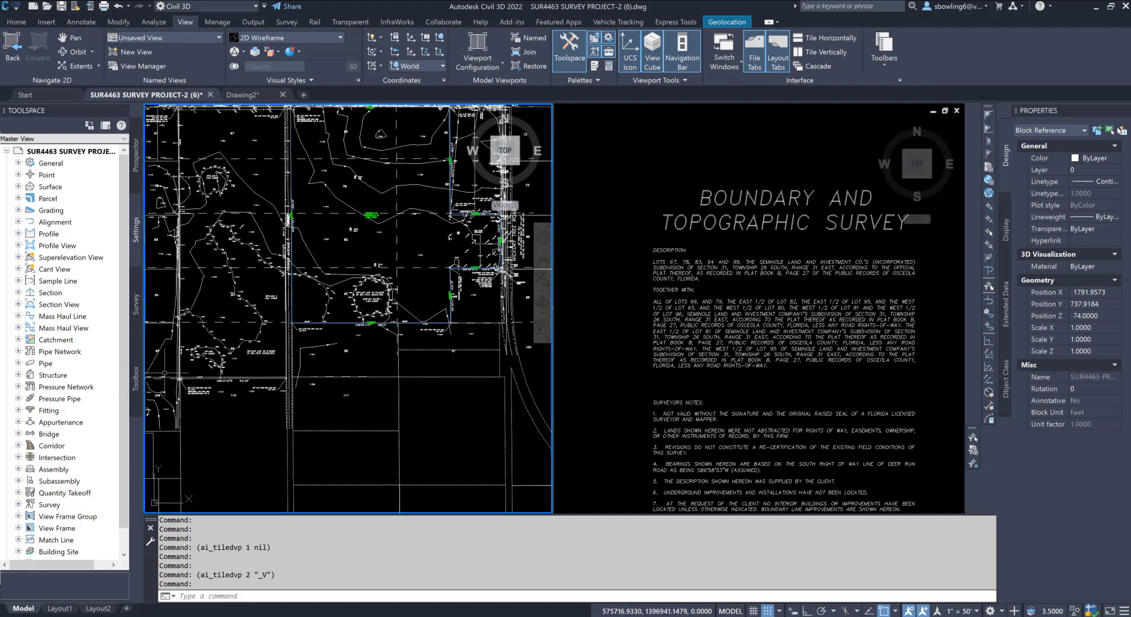
# Step: Switch to the Word document Project Boundary Lot 1 and move its window clear of the survey drawing
pyautogui.hotkey('alt', 'Tab')
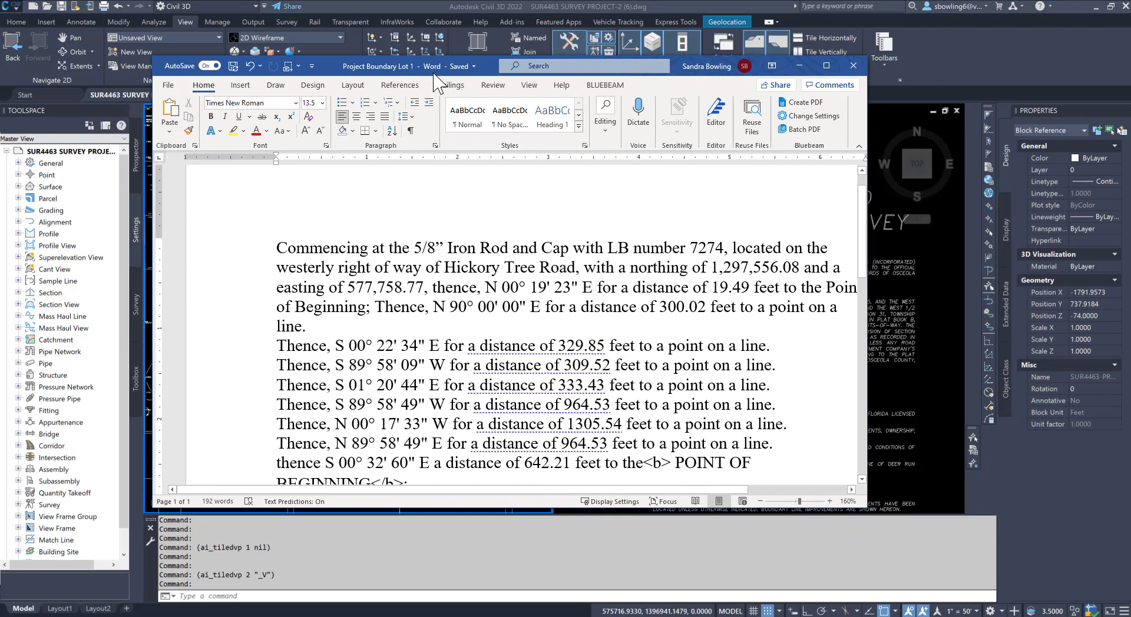
pyautogui.moveTo(415, 70); pyautogui.dragTo(0, 171)
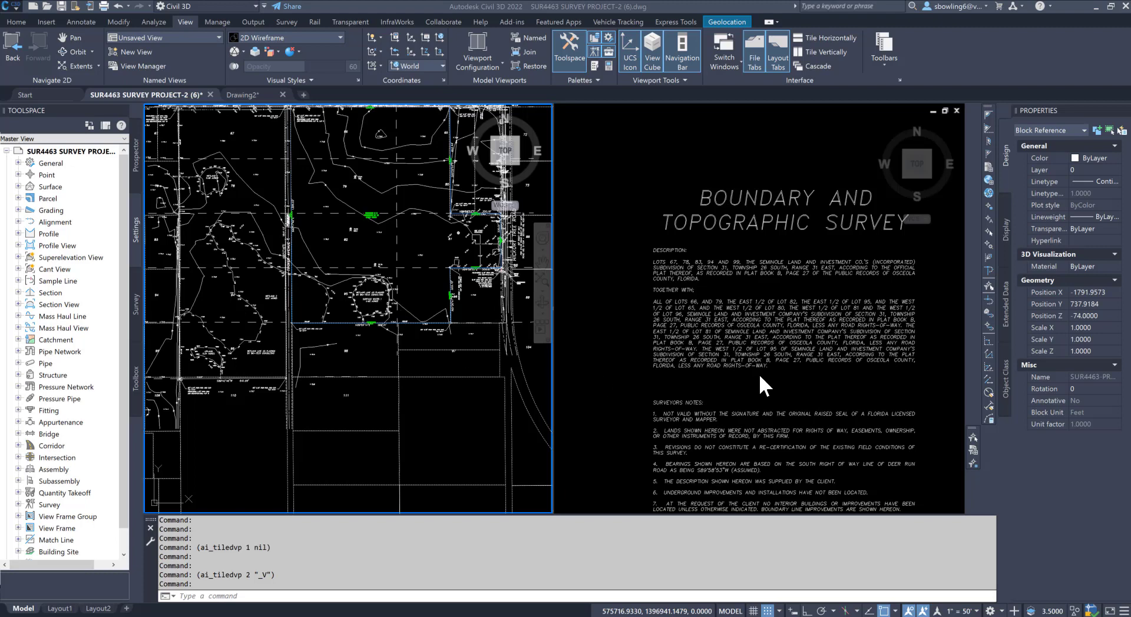
# Step: Examine lots 66, 79, 65 and 80 on the site plan against the second paragraph of the description
pyautogui.click(677, 307)
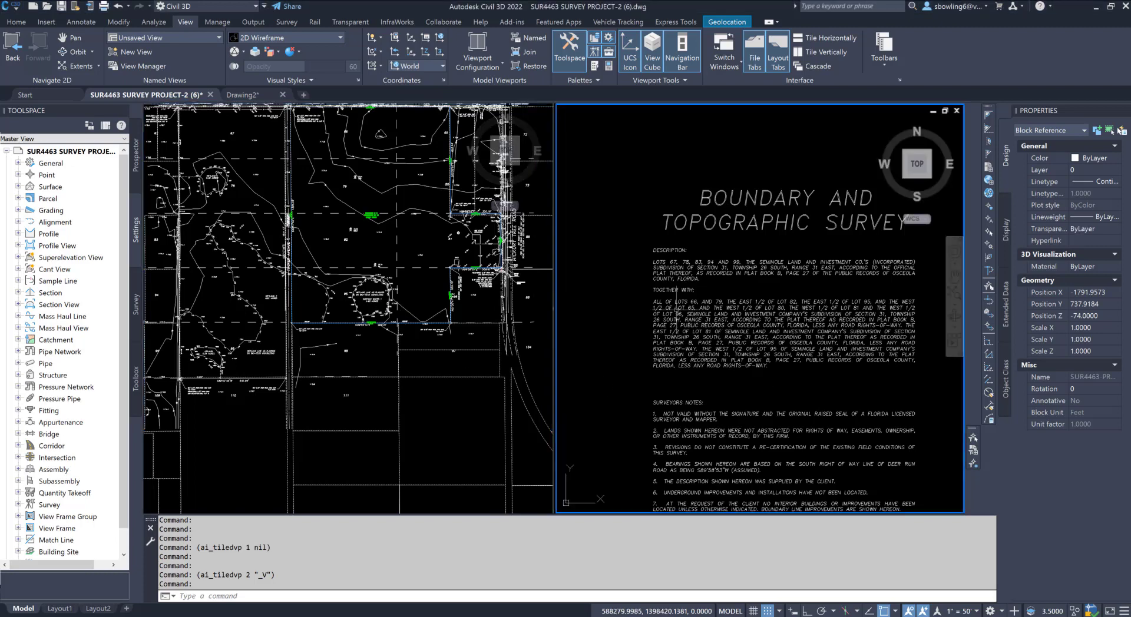
pyautogui.scroll(5, 679, 307)
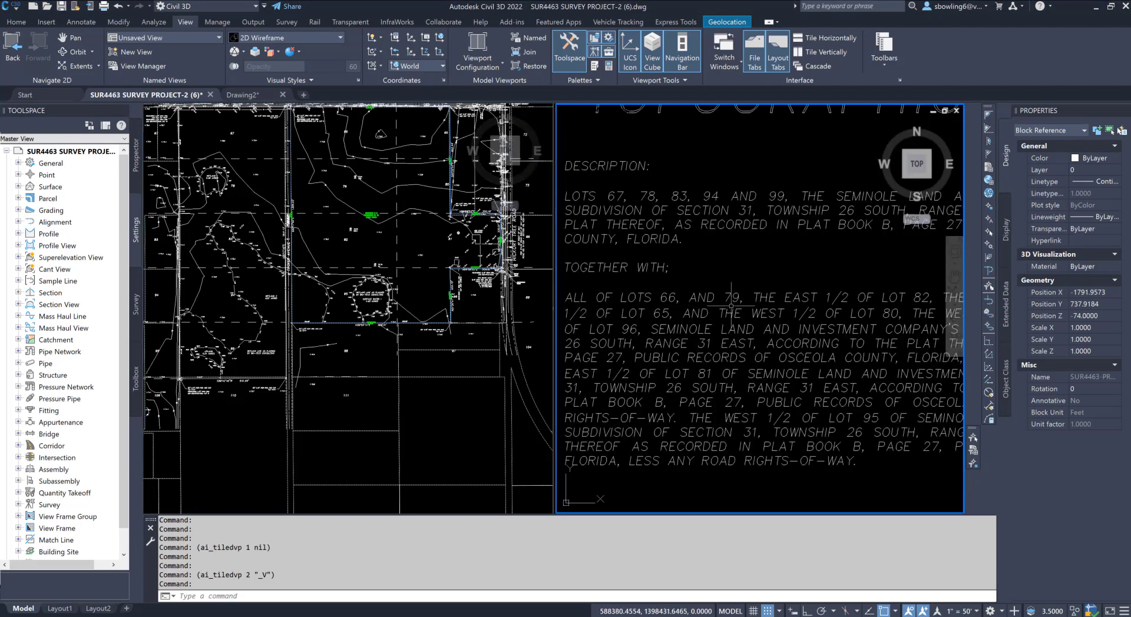
pyautogui.click(377, 248)
pyautogui.scroll(-3, 377, 248)
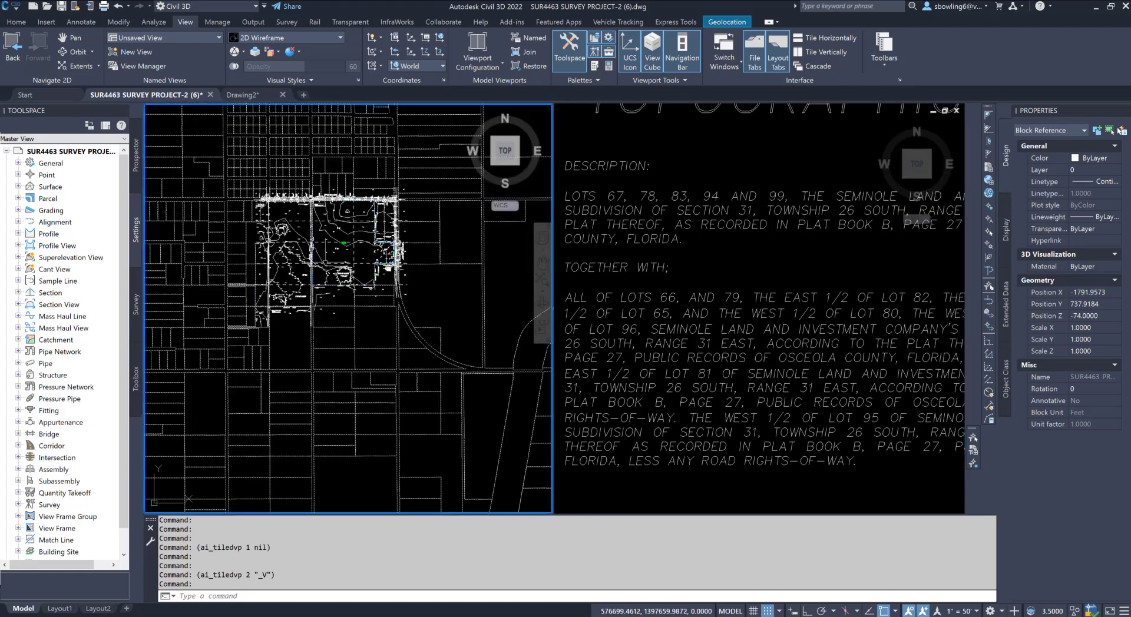
pyautogui.scroll(6, 353, 218)
pyautogui.moveTo(370, 205); pyautogui.dragTo(198, 225, button='middle')
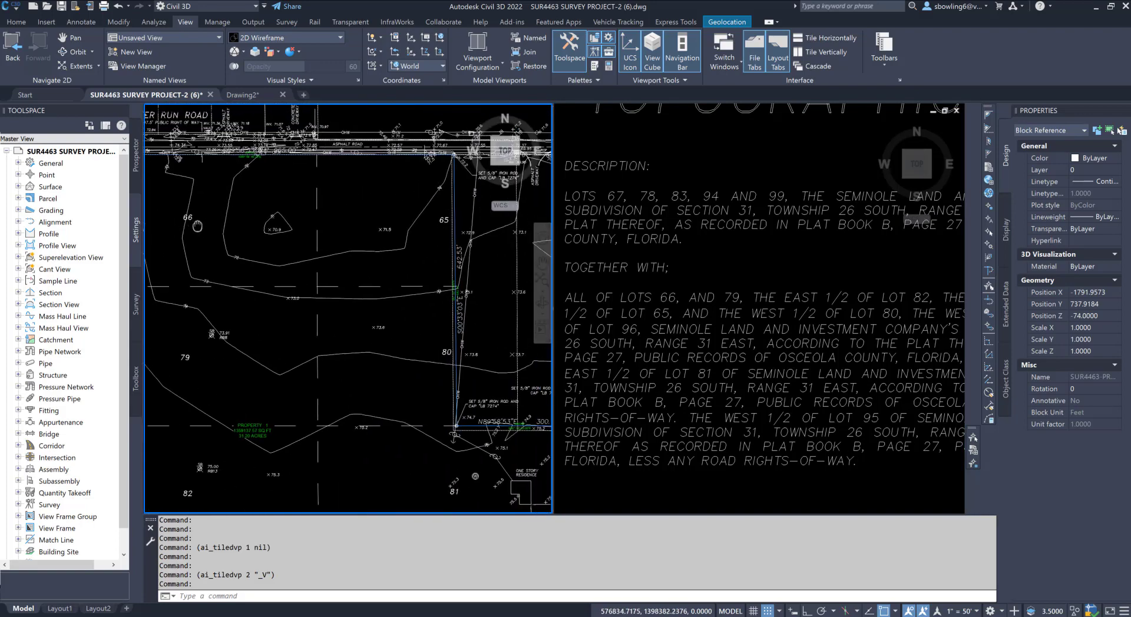
pyautogui.scroll(-2, 346, 232)
pyautogui.moveTo(237, 314); pyautogui.dragTo(263, 277, button='middle')
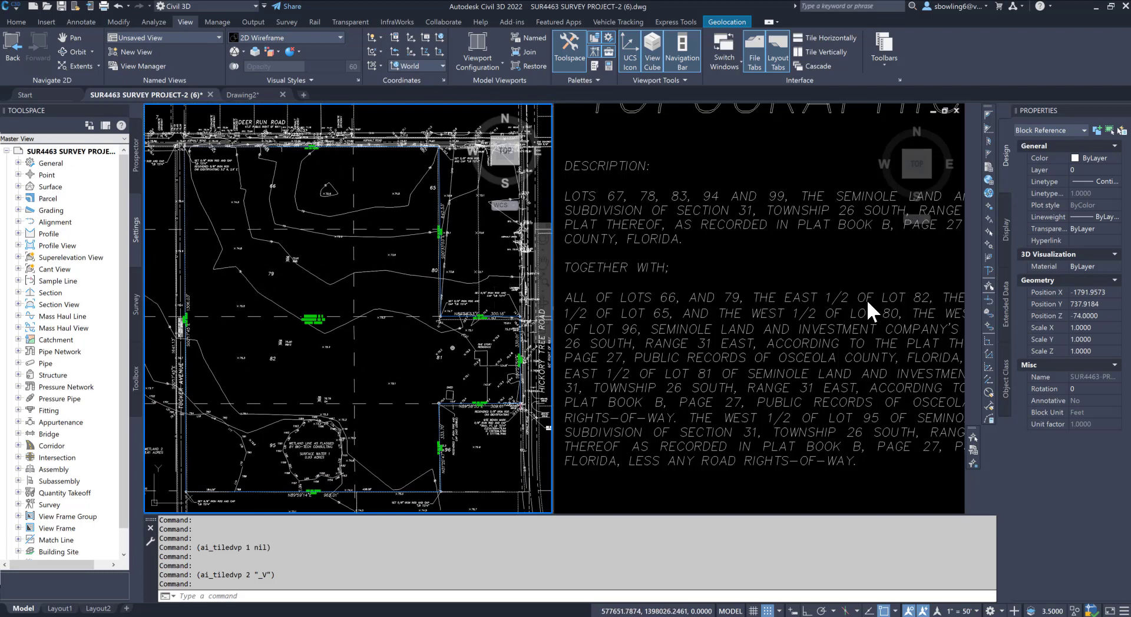
pyautogui.moveTo(302, 368); pyautogui.dragTo(287, 318, button='middle')
pyautogui.click(737, 327)
pyautogui.scroll(-2, 687, 329)
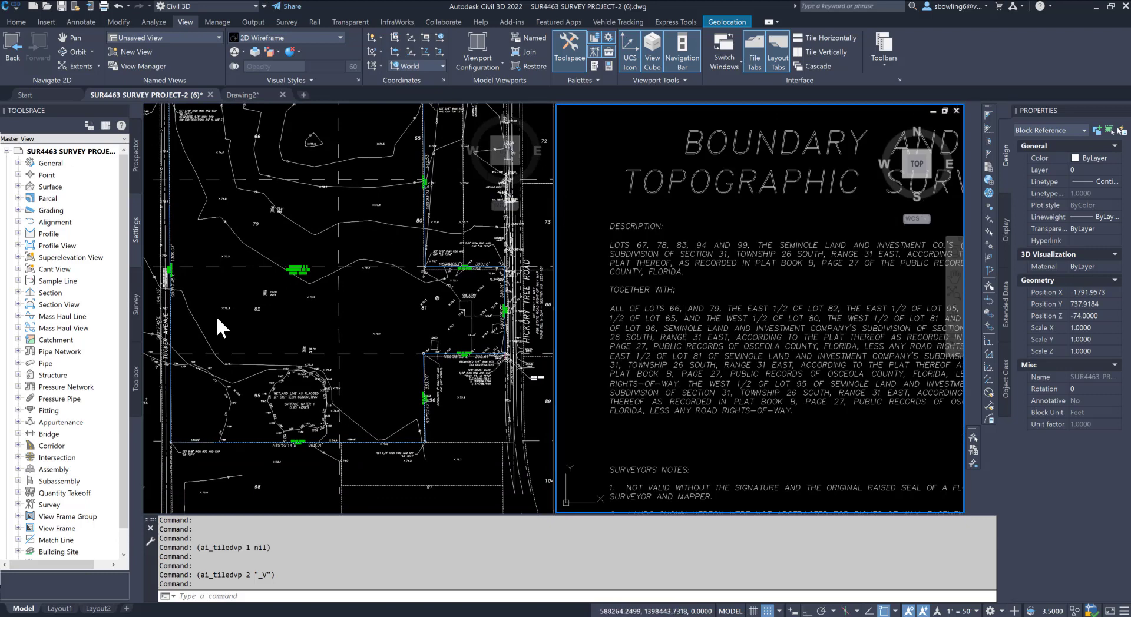
# Step: Examine lots 82, 81, 95 and 96 on the site plan against the half-lot calls in the description
pyautogui.scroll(2, 216, 316)
pyautogui.click(258, 316)
pyautogui.scroll(4, 259, 316)
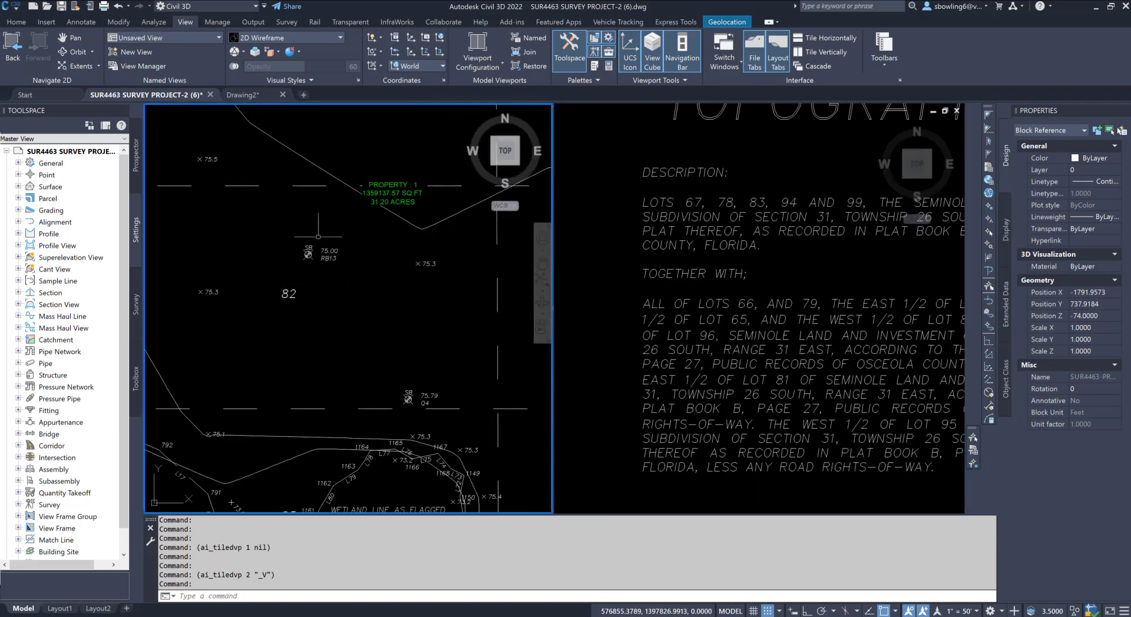
pyautogui.scroll(-4, 319, 236)
pyautogui.scroll(3, 299, 337)
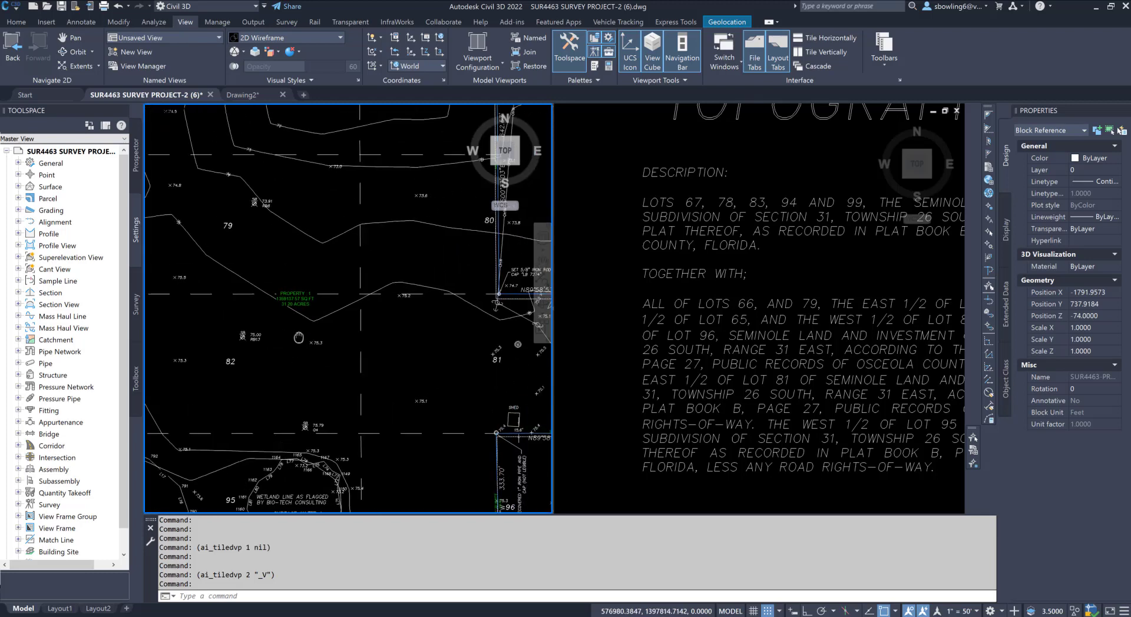
pyautogui.moveTo(299, 337); pyautogui.dragTo(274, 373, button='middle')
pyautogui.scroll(-2, 310, 290)
pyautogui.click(769, 353)
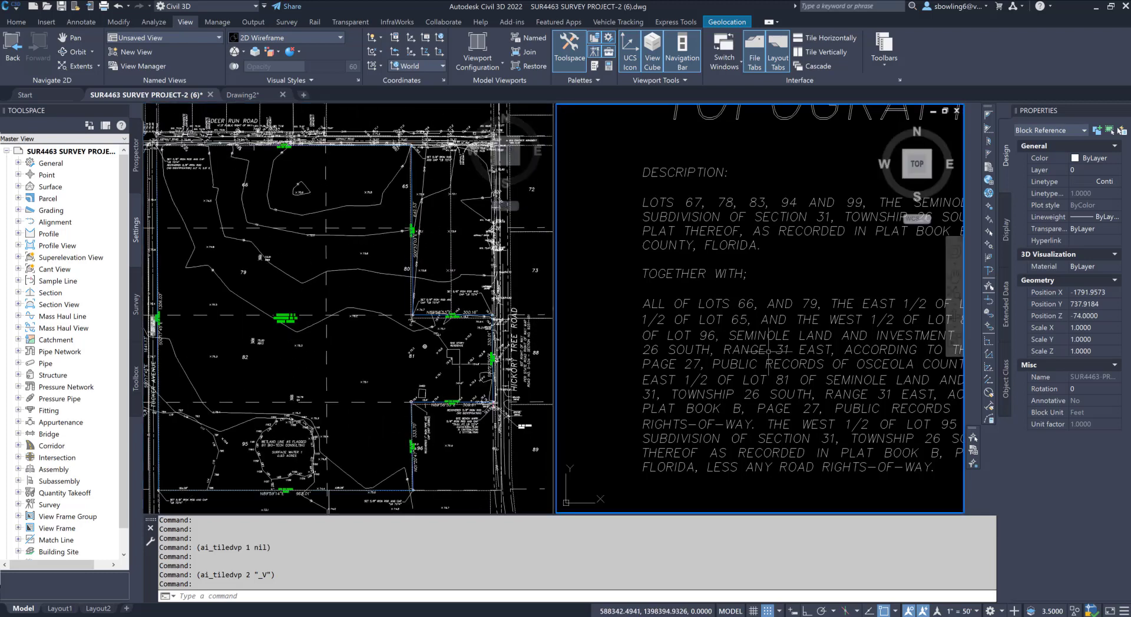
pyautogui.scroll(-1, 769, 352)
pyautogui.scroll(-1, 822, 339)
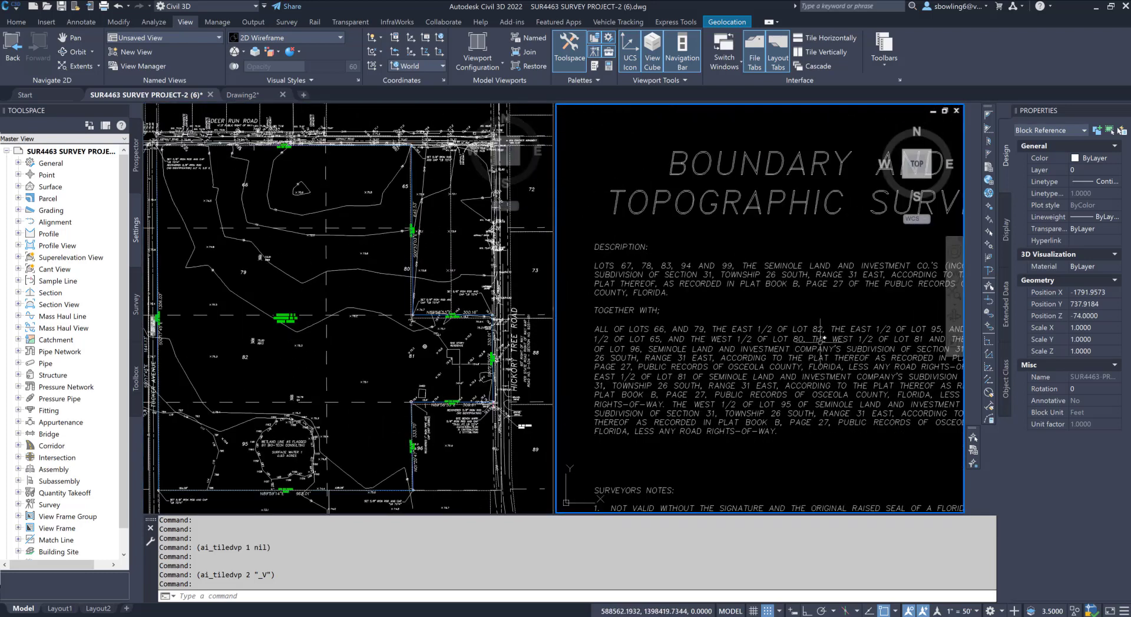
pyautogui.moveTo(836, 339); pyautogui.dragTo(820, 340, button='middle')
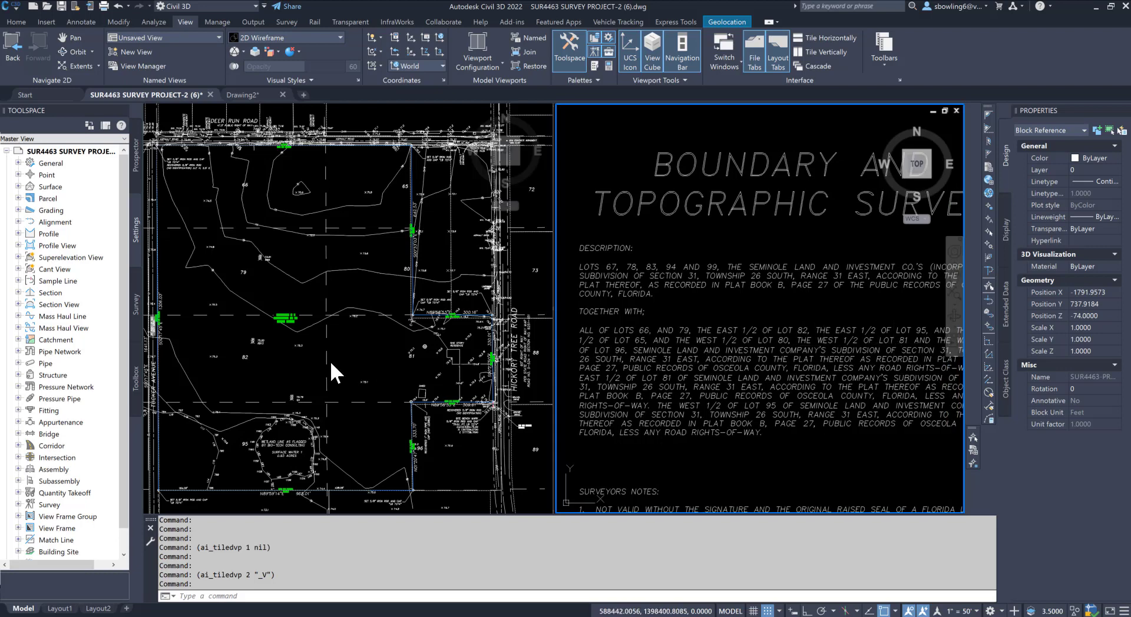
pyautogui.click(270, 359)
pyautogui.moveTo(270, 359)
pyautogui.mouseDown(button='middle')
pyautogui.moveTo(307, 291)
pyautogui.moveTo(348, 258)
pyautogui.mouseUp(button='middle')
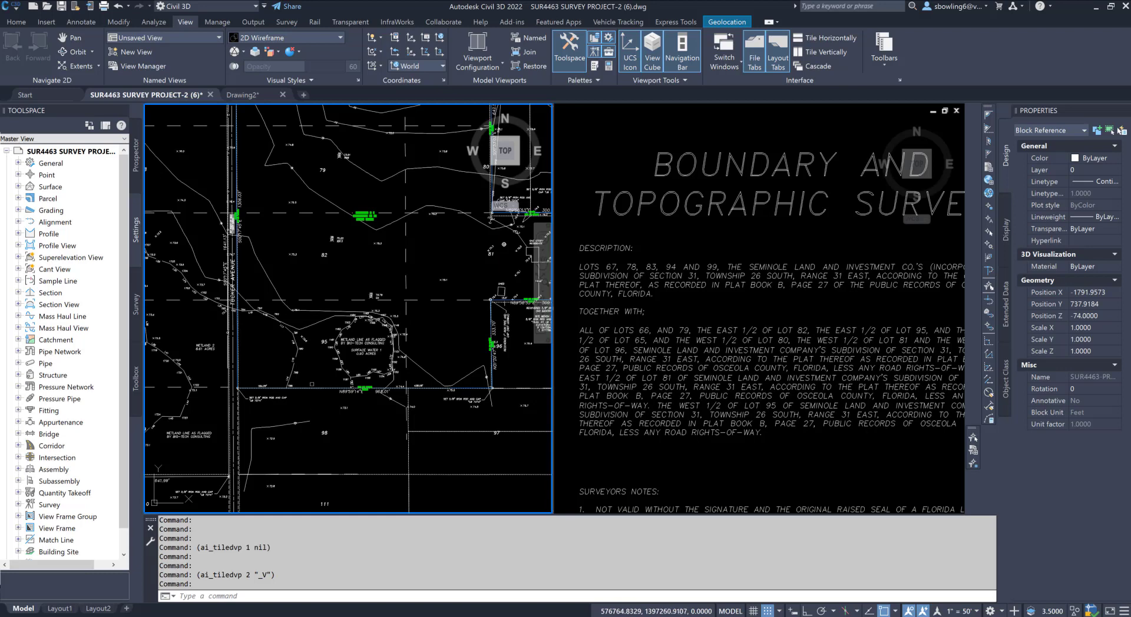
pyautogui.press('Escape')
pyautogui.press('Escape')
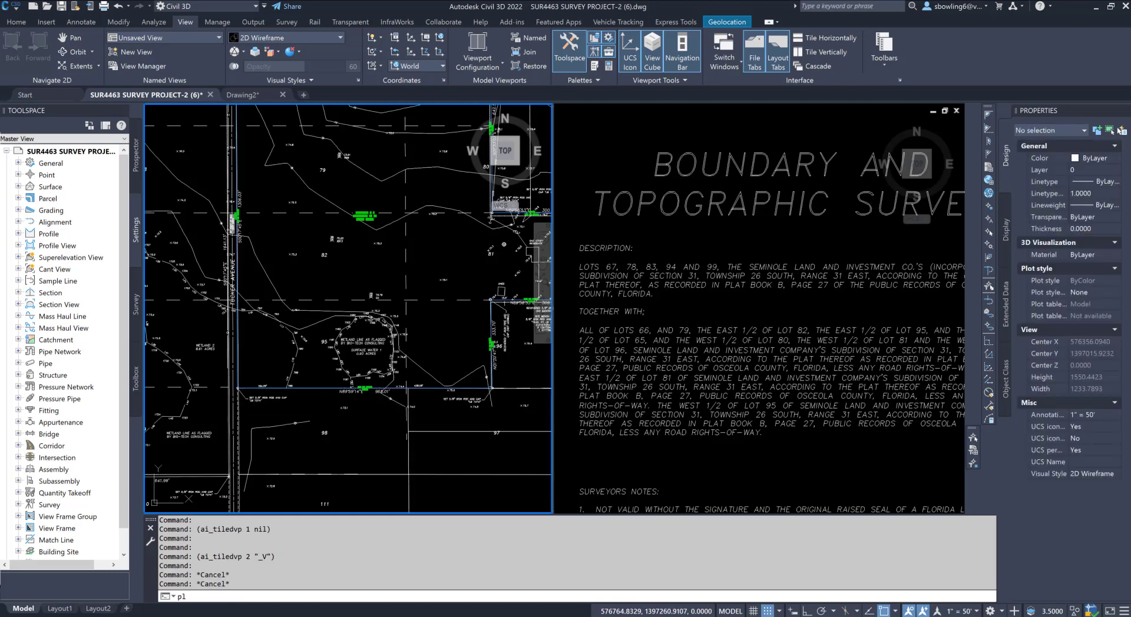
pyautogui.write('pl')
pyautogui.press('Return')
pyautogui.moveTo(236, 354); pyautogui.dragTo(380, 356, button='middle')
pyautogui.press('Escape')
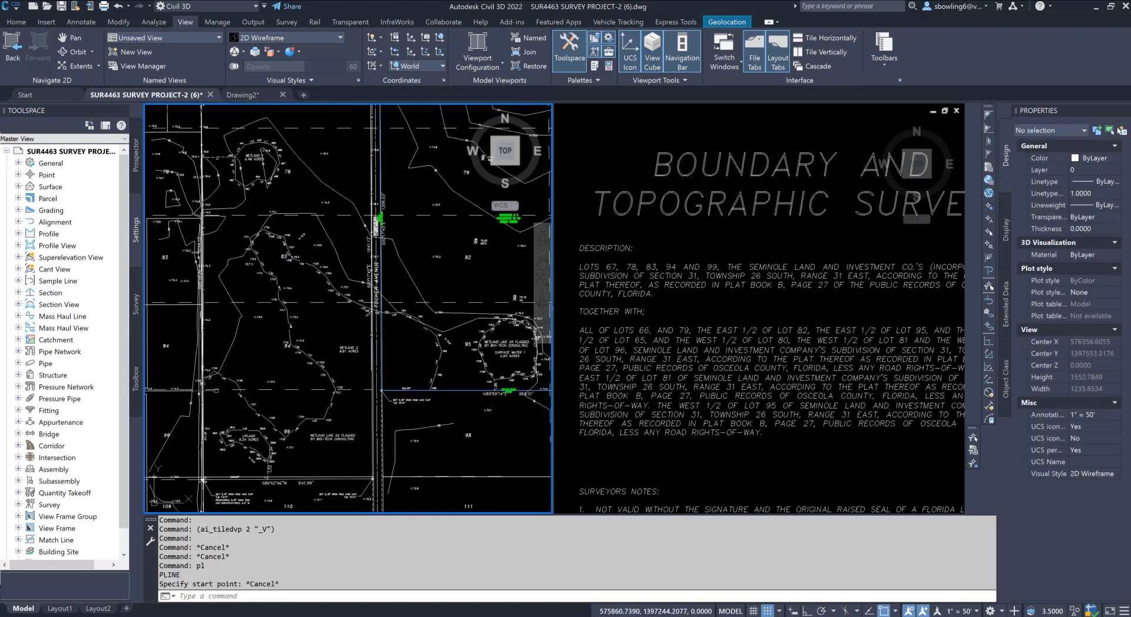
# Step: Examine the lot numbers 83, 94 and 99 on the site plan west of Tucker Avenue
pyautogui.moveTo(282, 360); pyautogui.dragTo(305, 364, button='middle')
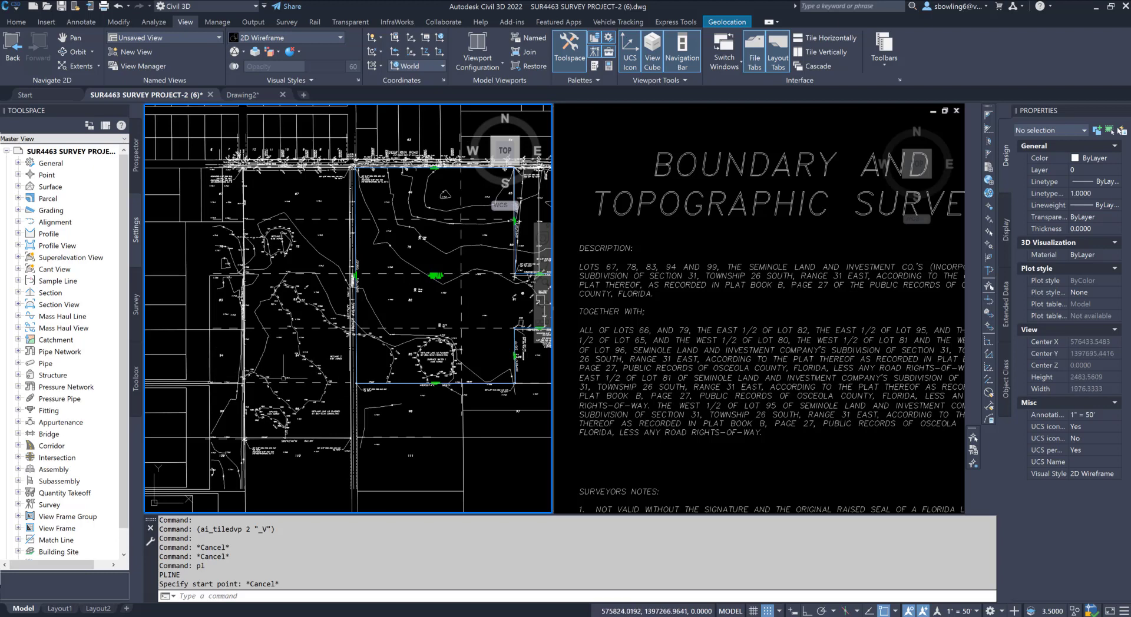
pyautogui.scroll(1, 300, 352)
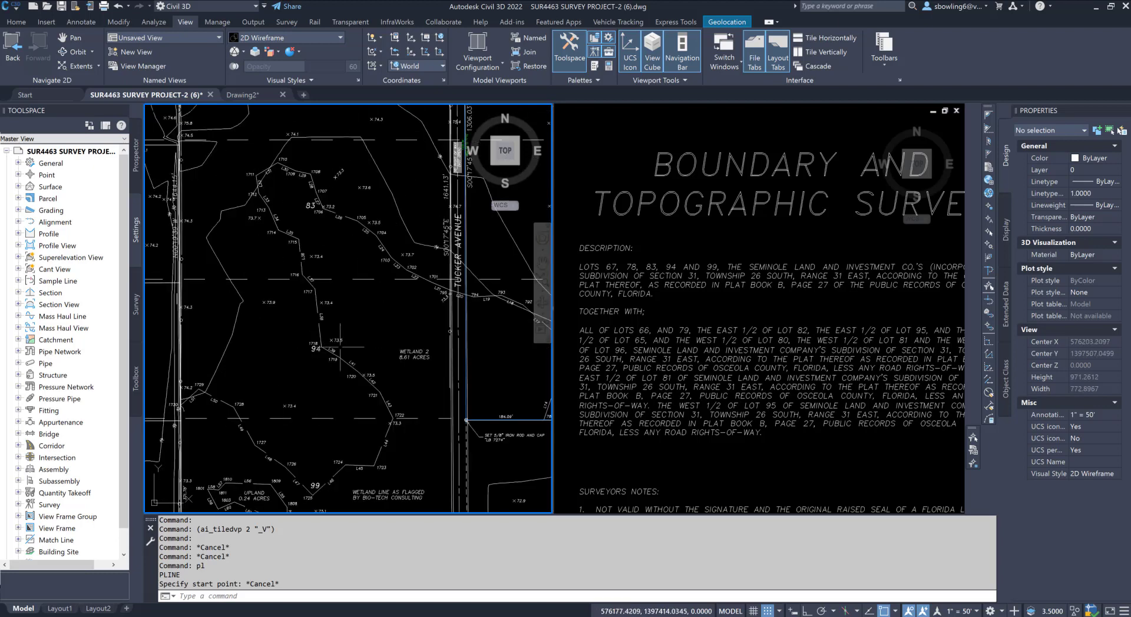
pyautogui.scroll(-1, 355, 345)
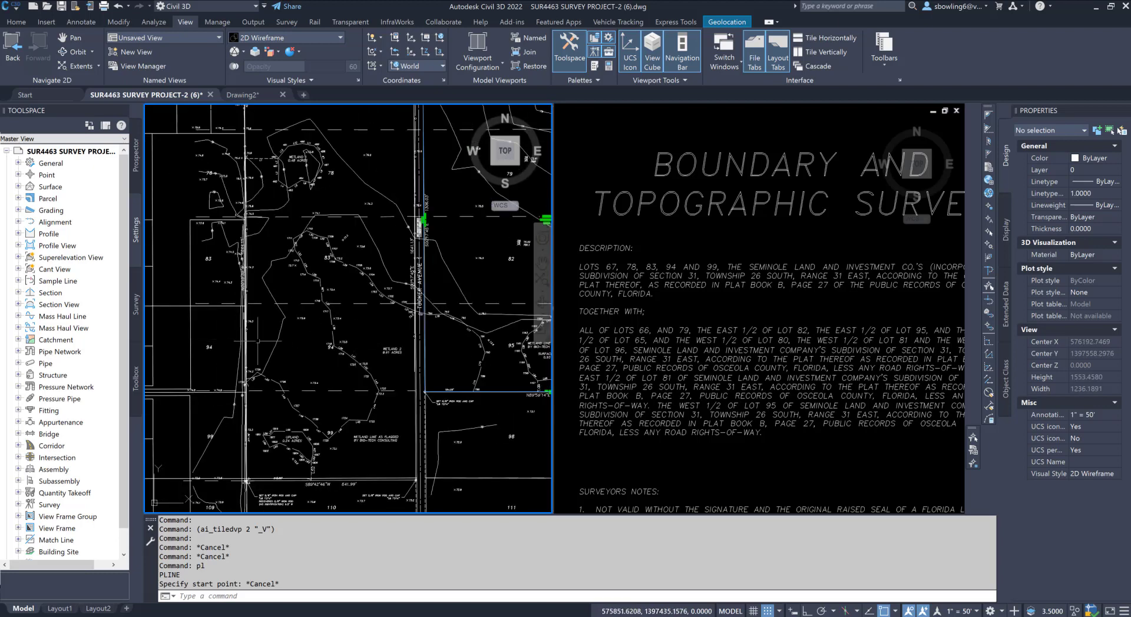
pyautogui.scroll(-2, 326, 354)
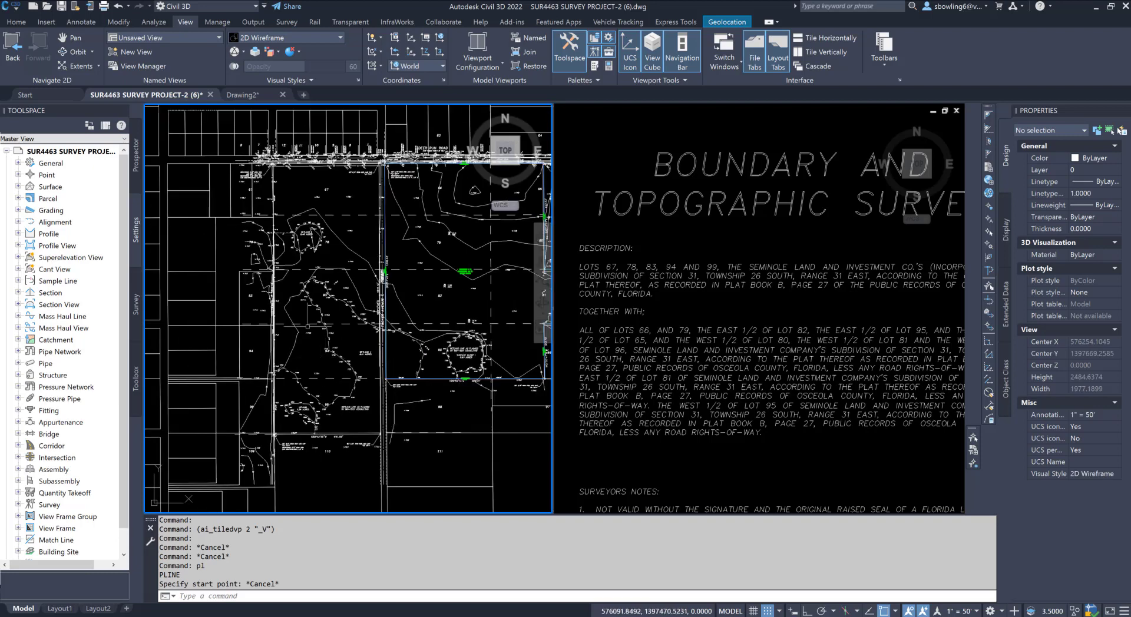
pyautogui.scroll(4, 251, 351)
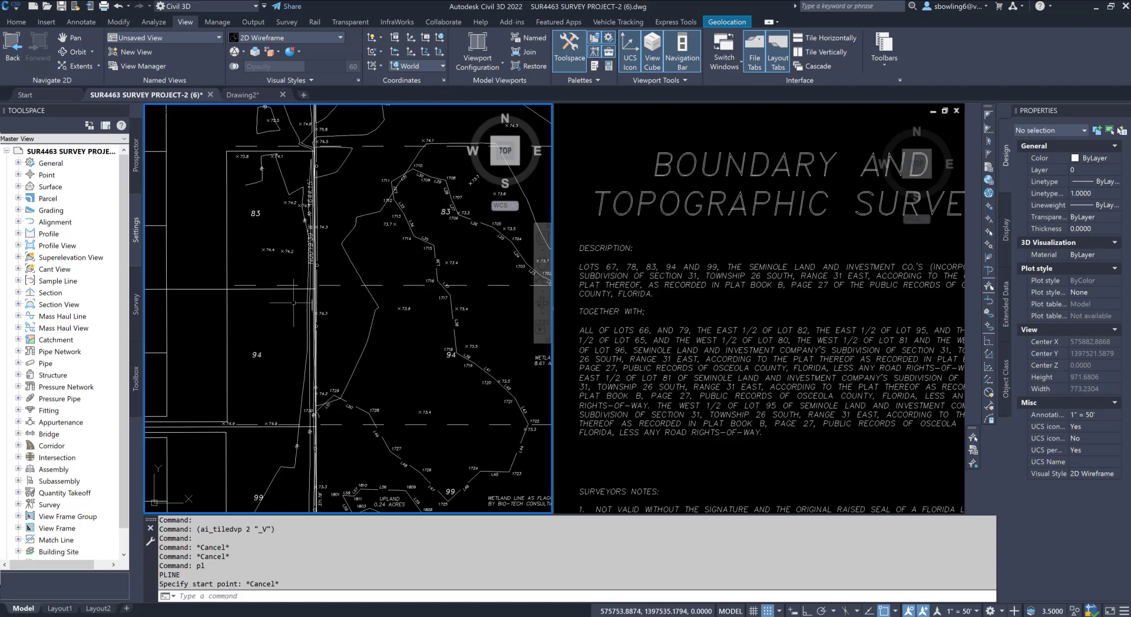
pyautogui.scroll(-2, 294, 302)
pyautogui.moveTo(352, 359); pyautogui.dragTo(291, 360, button='middle')
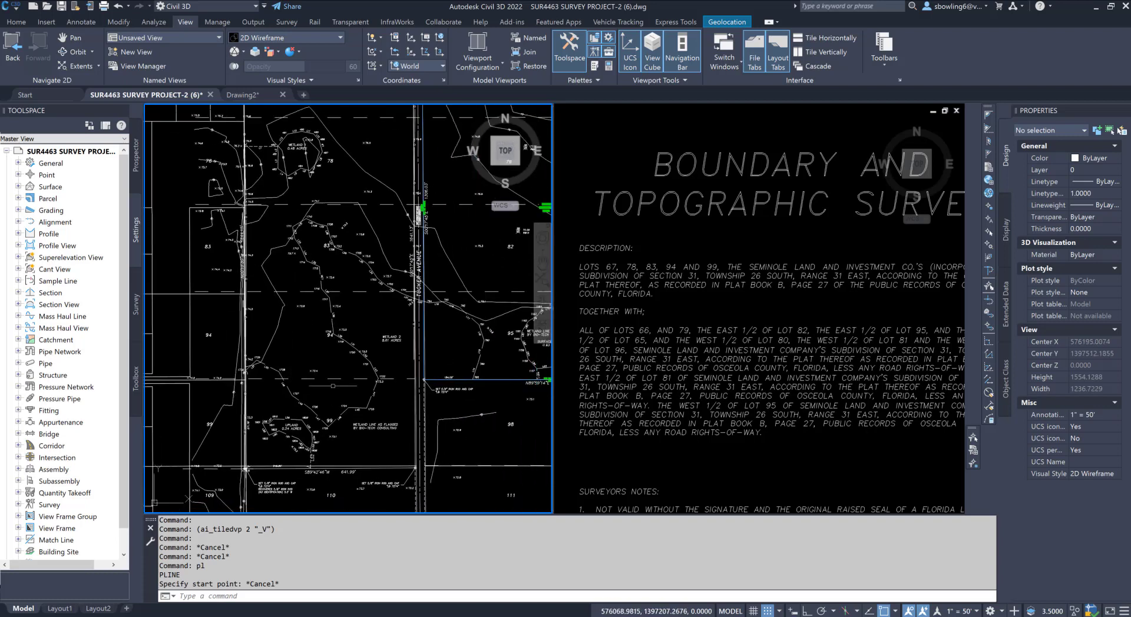
# Step: Check lots 82 and 95 and the parcel outline east of Tucker Avenue against the description's east-half calls
pyautogui.scroll(-2, 333, 385)
pyautogui.moveTo(413, 371); pyautogui.dragTo(313, 382, button='middle')
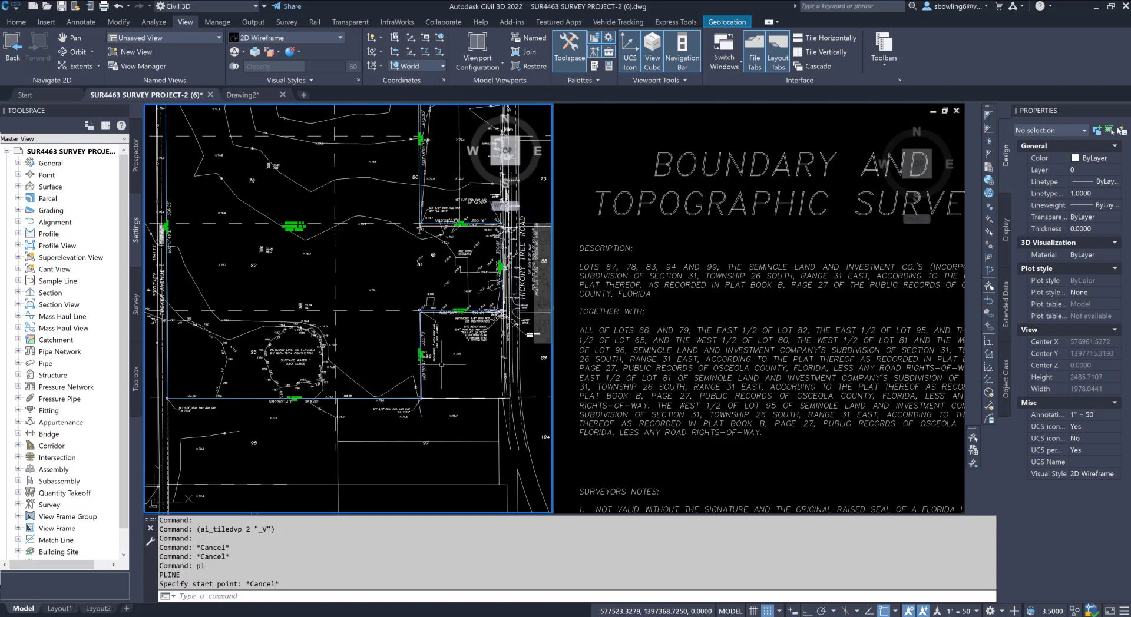
pyautogui.scroll(2, 237, 357)
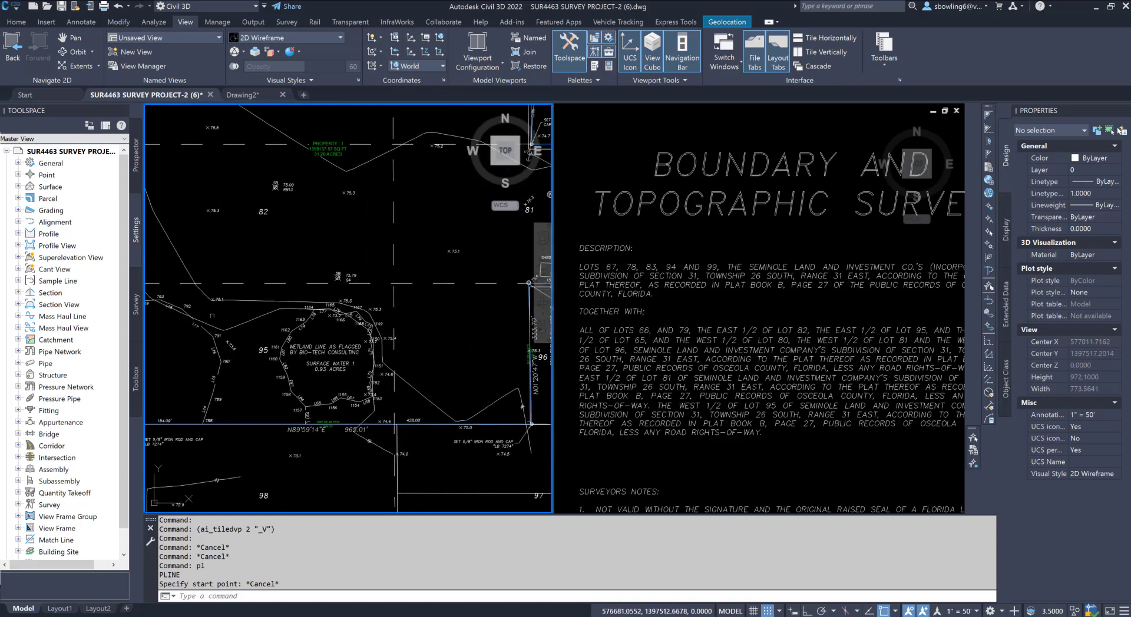
pyautogui.moveTo(241, 320); pyautogui.dragTo(381, 390, button='middle')
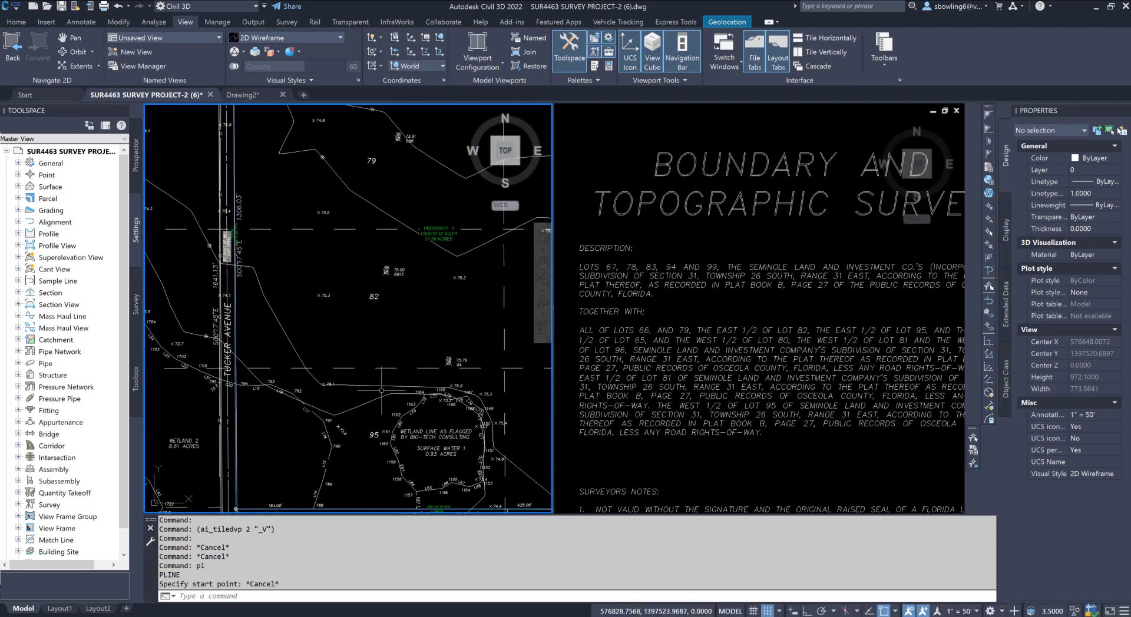
pyautogui.click(865, 337)
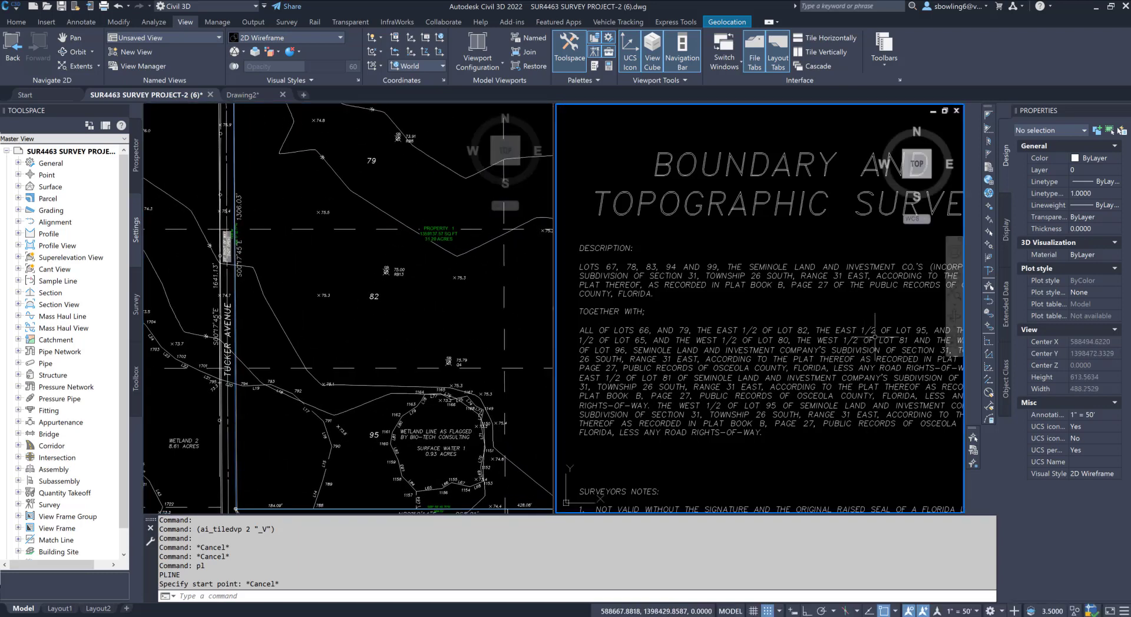
pyautogui.click(327, 342)
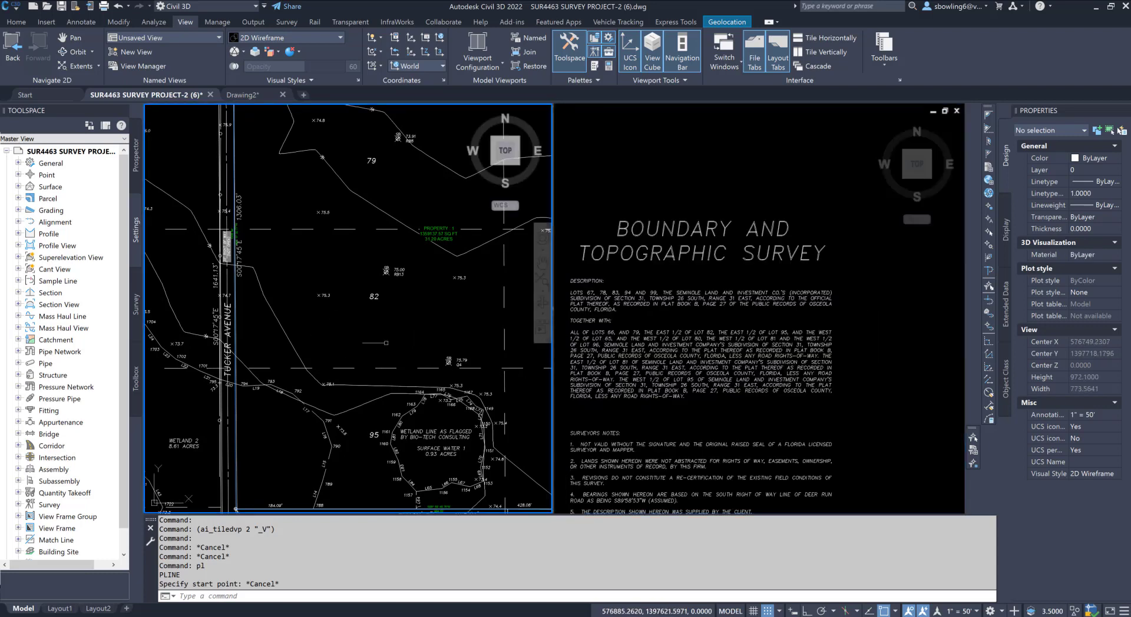
pyautogui.scroll(-4, 224, 320)
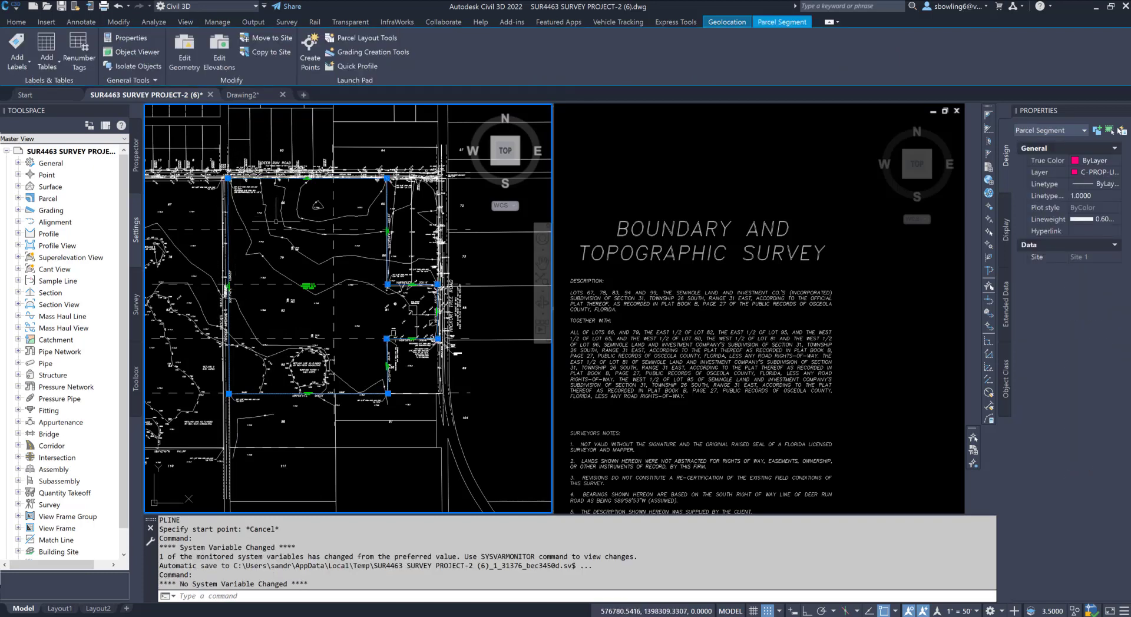
pyautogui.press('Escape')
pyautogui.press('Escape')
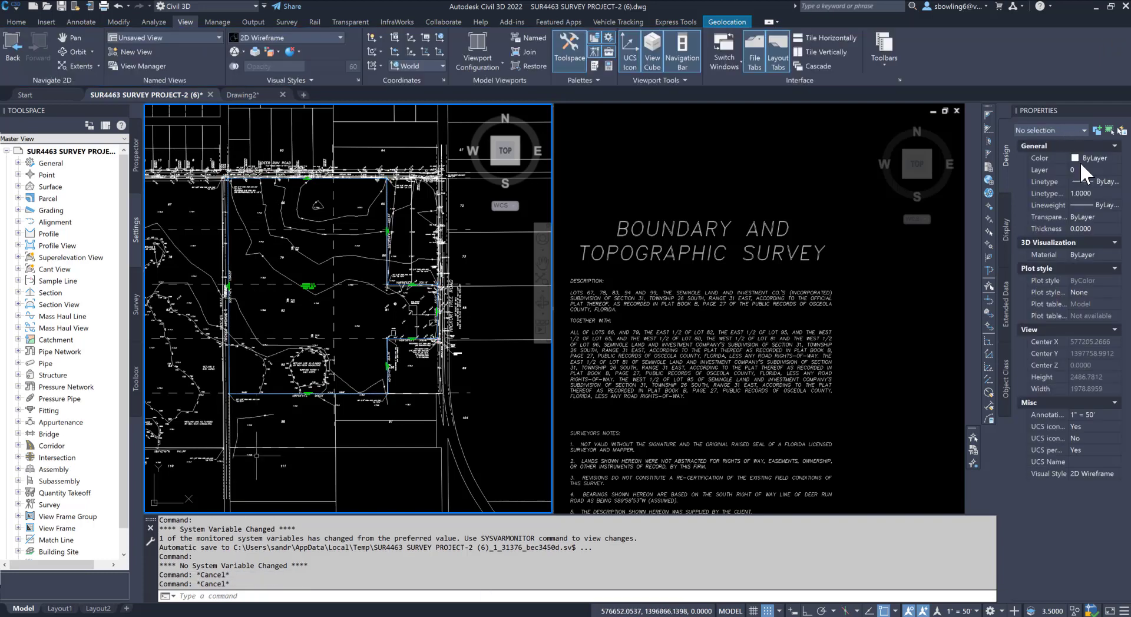
# Step: Set the current object color to Yellow
pyautogui.click(1079, 157)
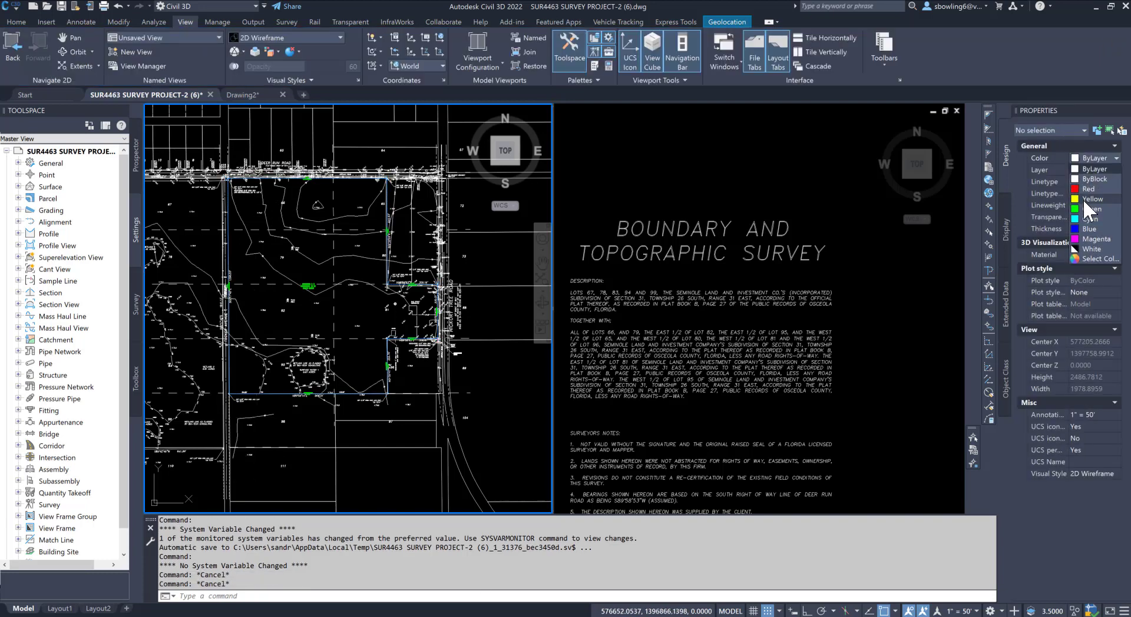
pyautogui.click(1083, 199)
pyautogui.press('Escape')
pyautogui.press('Escape')
# Step: Draw a polyline from the midpoint of lot 66's north line perpendicular to the parcel's south boundary, splitting the lots into halves
pyautogui.write('p')
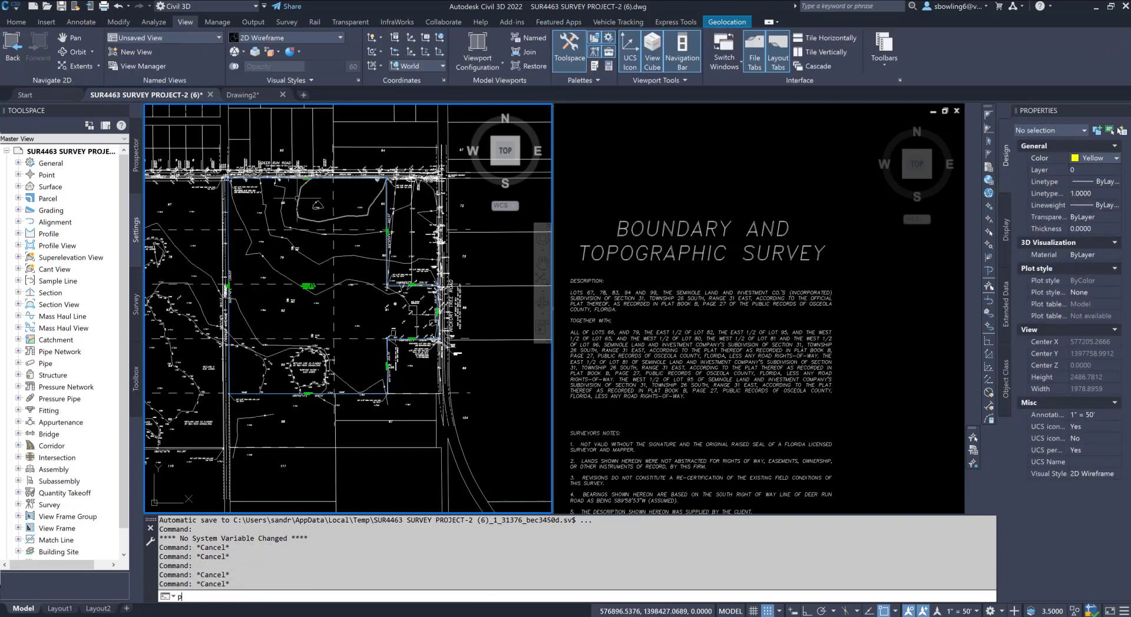
pyautogui.write('l')
pyautogui.press('Return')
pyautogui.keyDown('shift'); pyautogui.rightClick(258, 171); pyautogui.keyUp('shift')
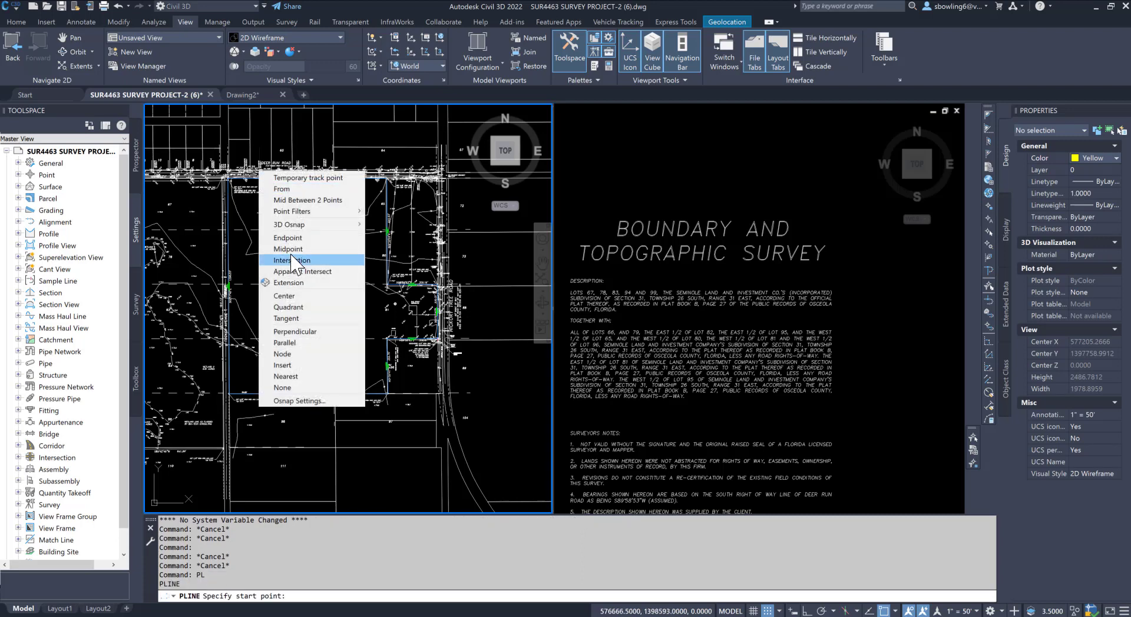
pyautogui.click(288, 249)
pyautogui.click(271, 178)
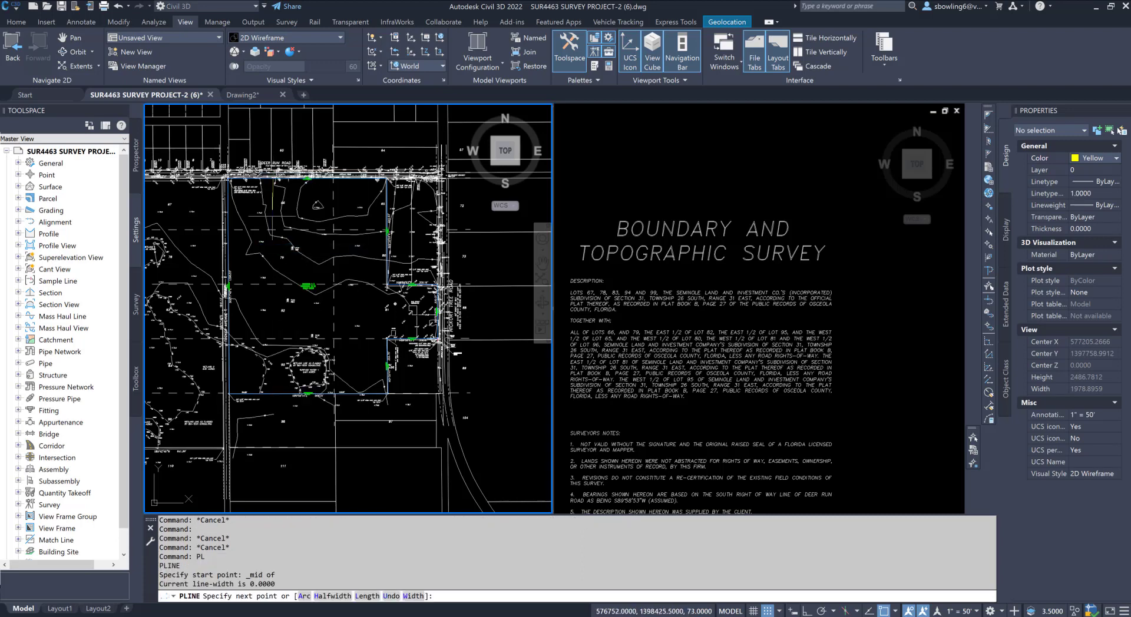
pyautogui.keyDown('shift'); pyautogui.rightClick(283, 299); pyautogui.keyUp('shift')
pyautogui.click(307, 473)
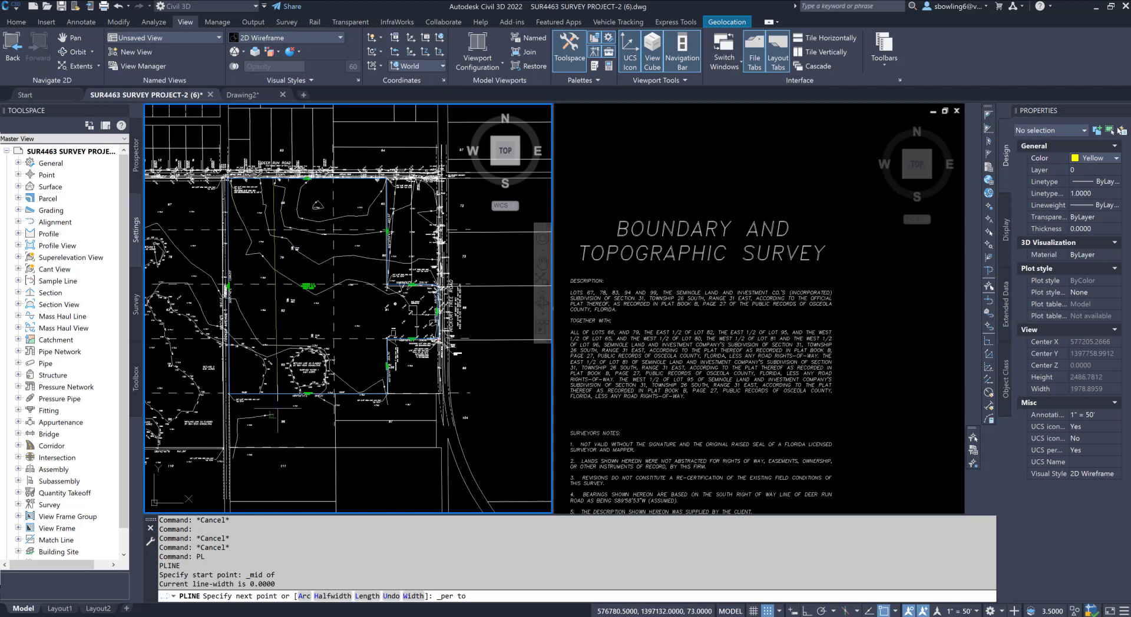
pyautogui.click(274, 393)
pyautogui.press('Escape')
pyautogui.press('Escape')
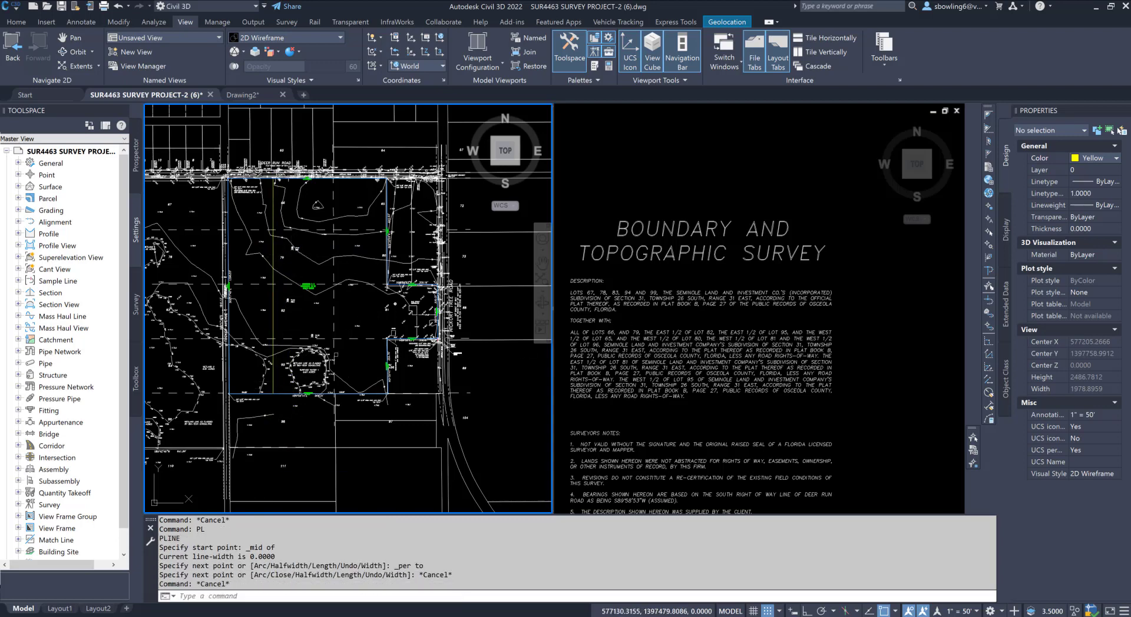
pyautogui.click(336, 356)
pyautogui.scroll(4, 308, 332)
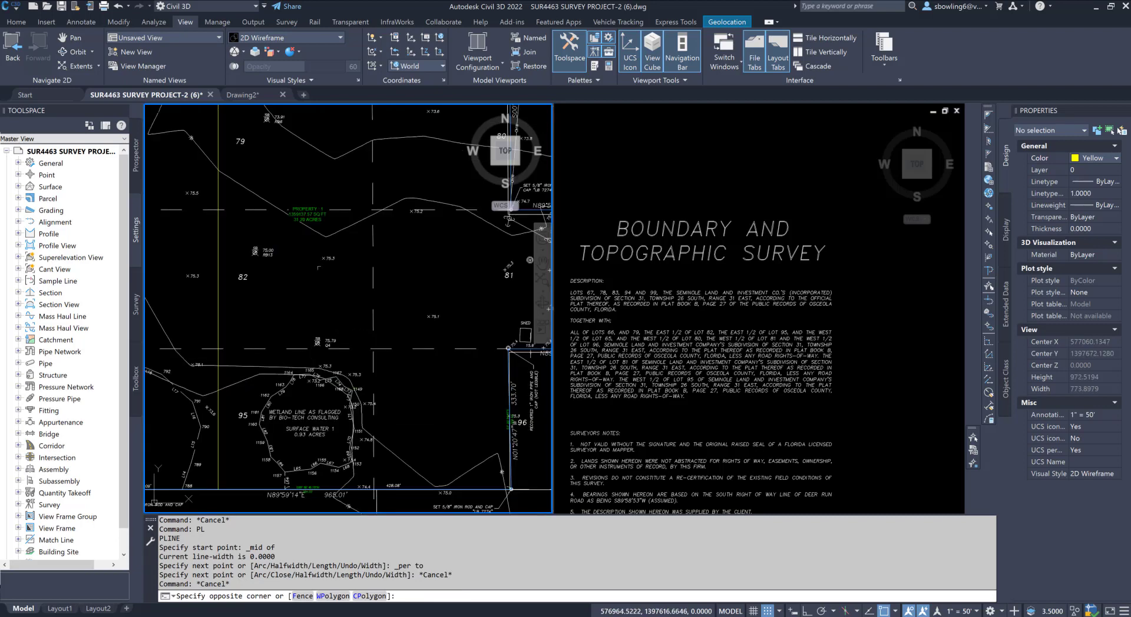
pyautogui.press('Escape')
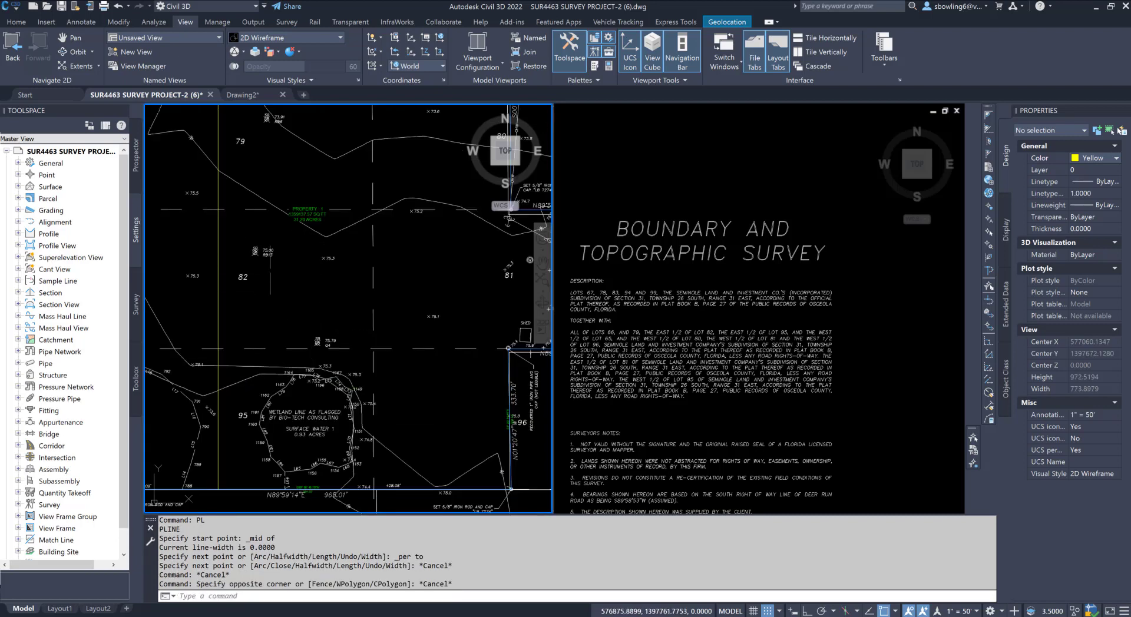
# Step: Compare lots 66 and 79 and the west halves of lots 65 and 80 on the site plan with the legal description
pyautogui.scroll(-2, 329, 304)
pyautogui.scroll(2, 306, 198)
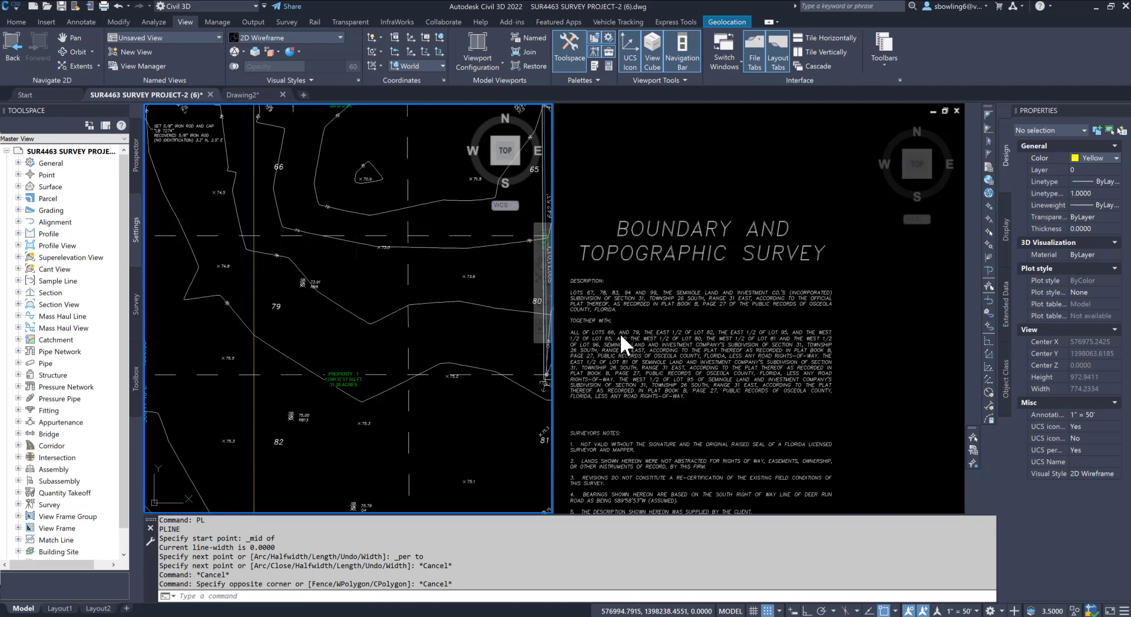
pyautogui.scroll(-2, 348, 316)
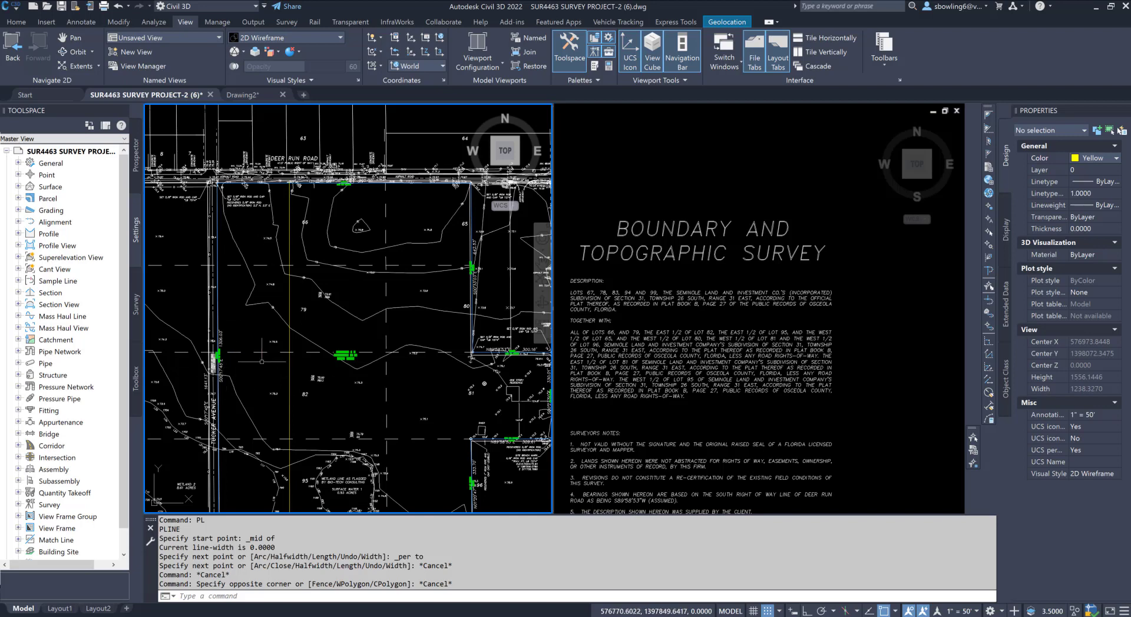
pyautogui.click(749, 342)
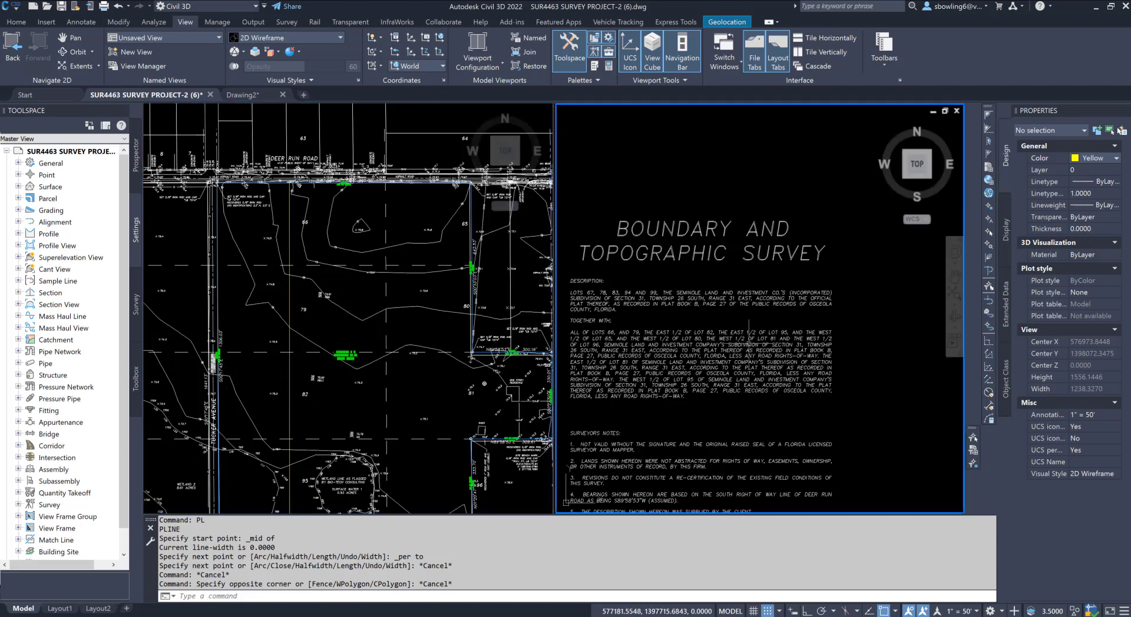
pyautogui.scroll(4, 805, 343)
pyautogui.scroll(-3, 741, 349)
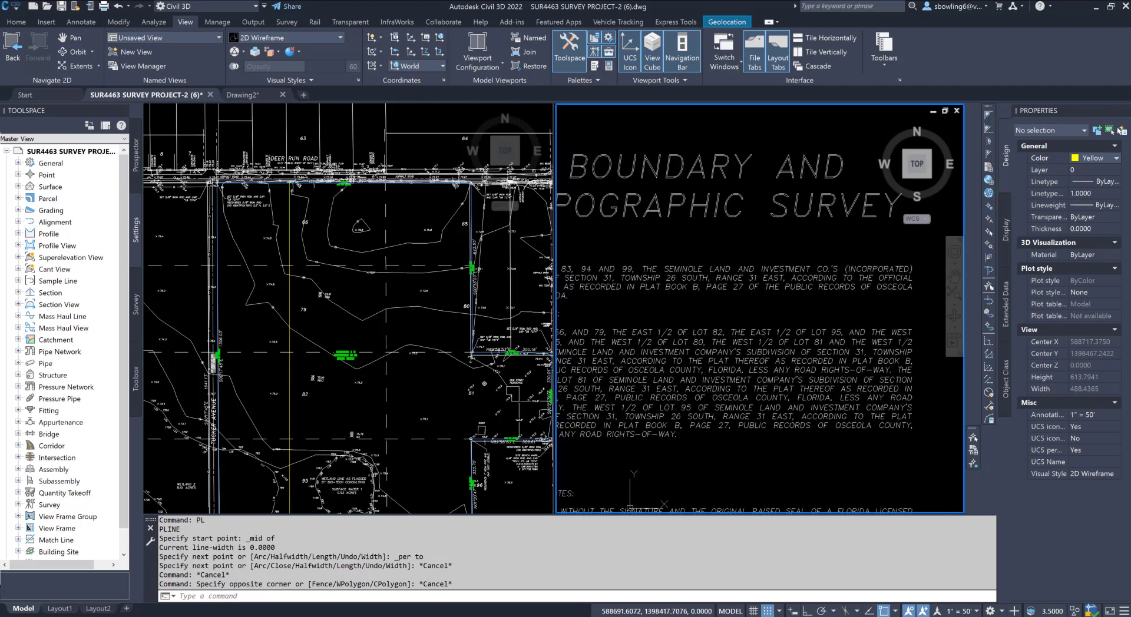
pyautogui.scroll(-2, 810, 349)
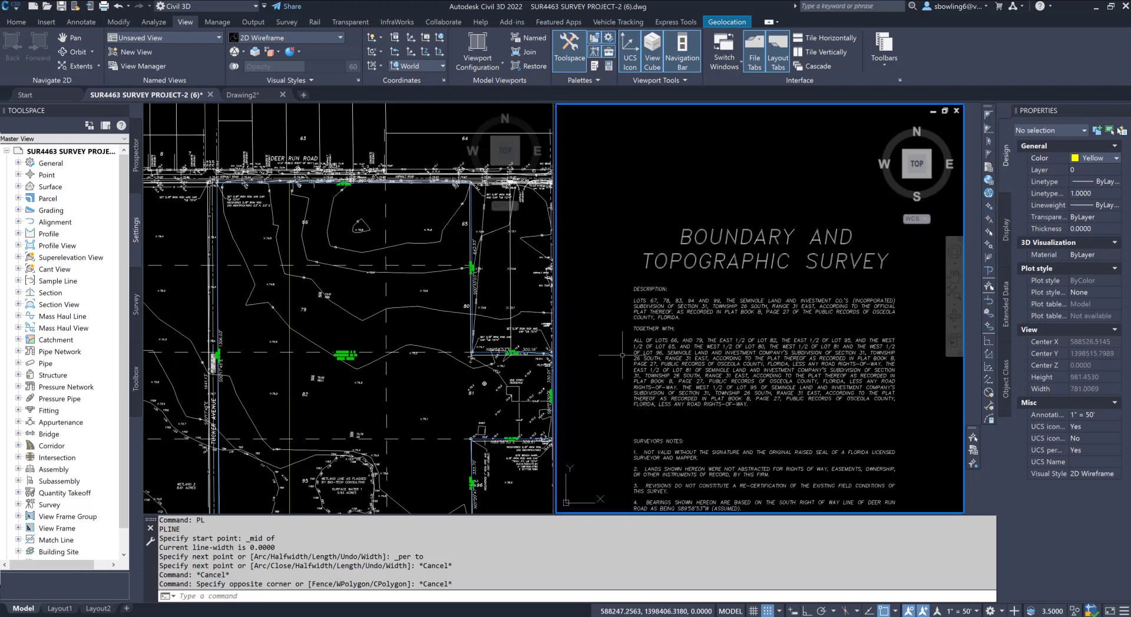
pyautogui.click(454, 228)
pyautogui.scroll(2, 454, 229)
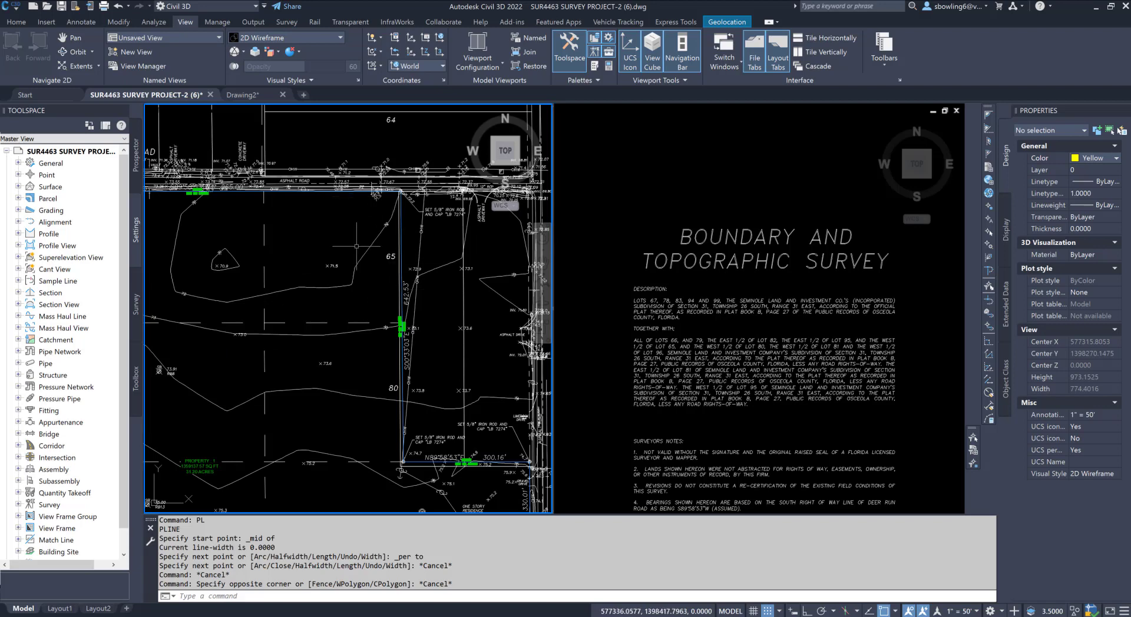
pyautogui.click(701, 355)
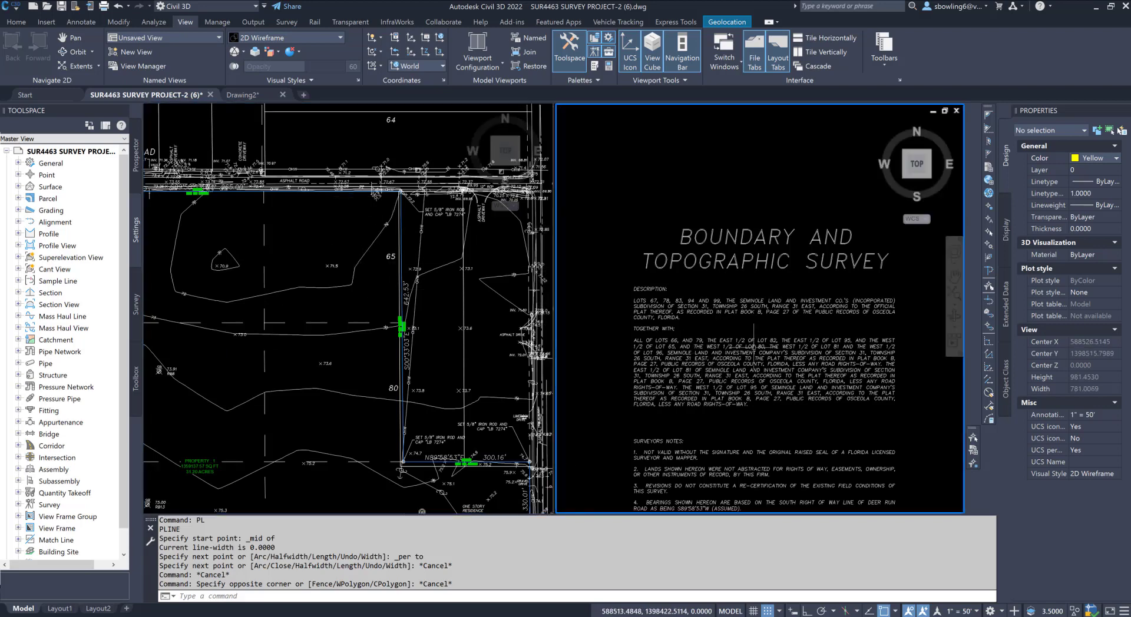
pyautogui.scroll(2, 754, 347)
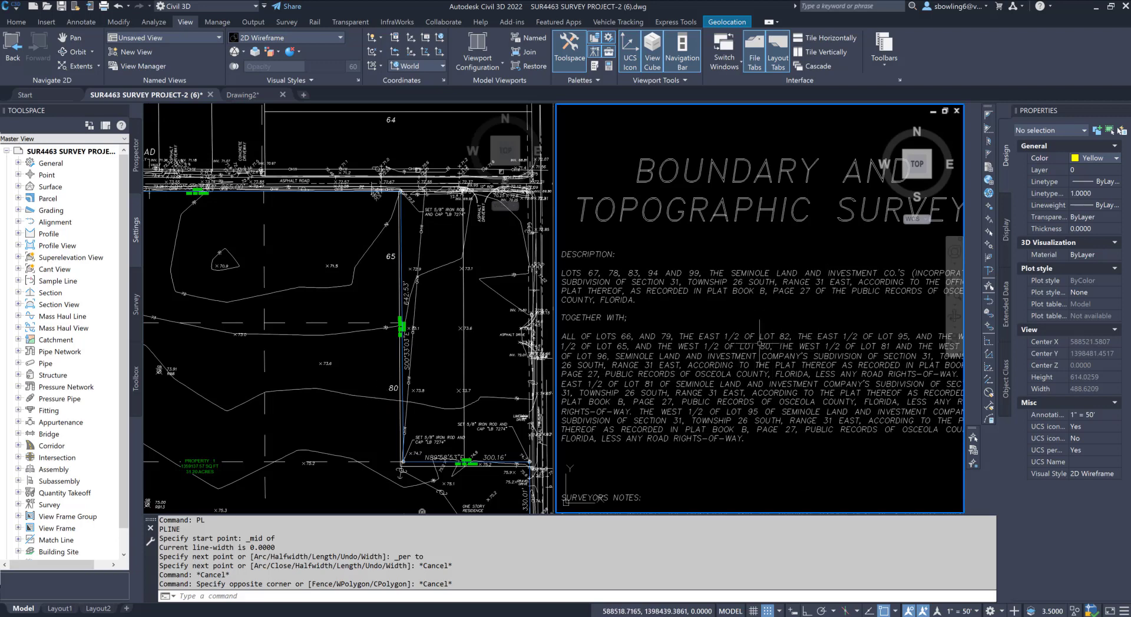
# Step: Compare the west halves of lots 81 and 96 and the overall parcel outline with the legal description
pyautogui.click(361, 371)
pyautogui.scroll(-3, 362, 383)
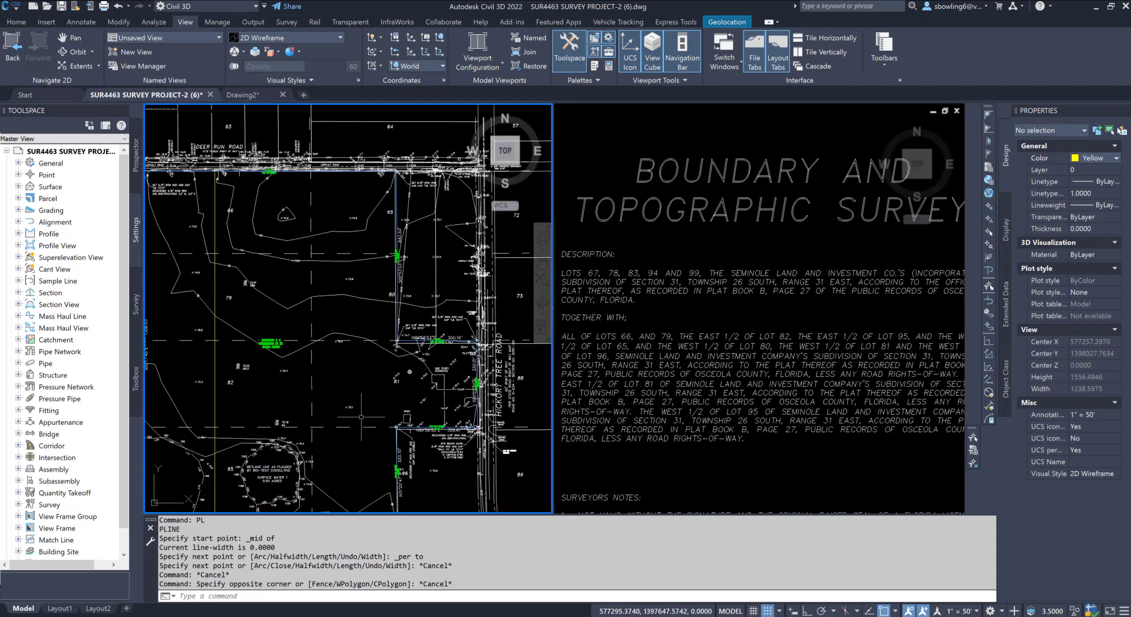
pyautogui.scroll(2, 361, 417)
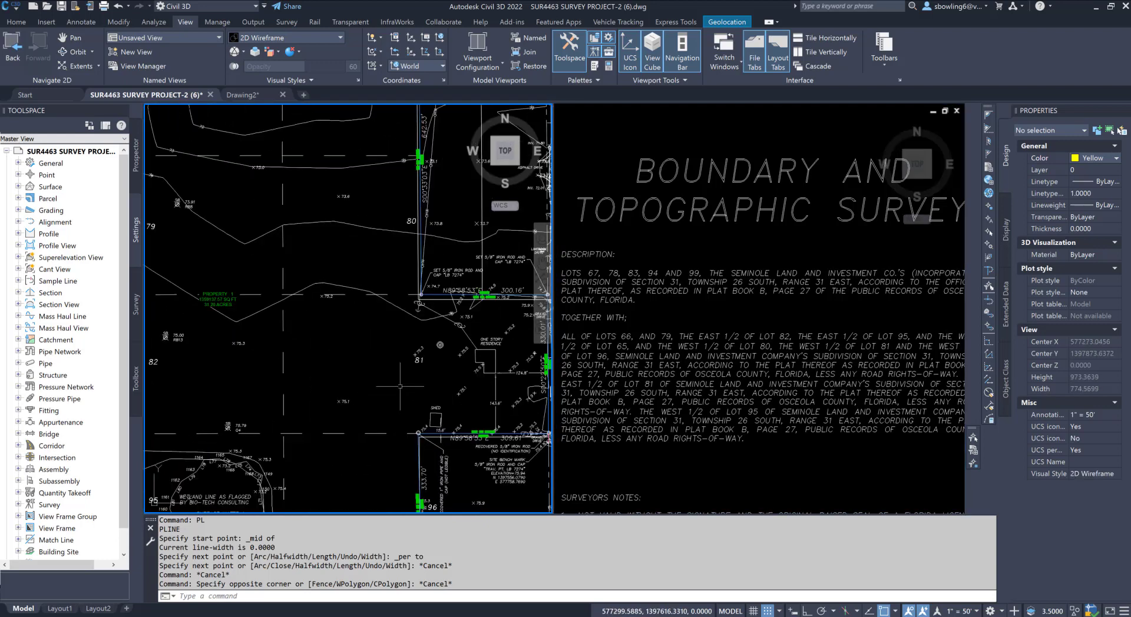
pyautogui.click(799, 380)
pyautogui.scroll(-2, 735, 376)
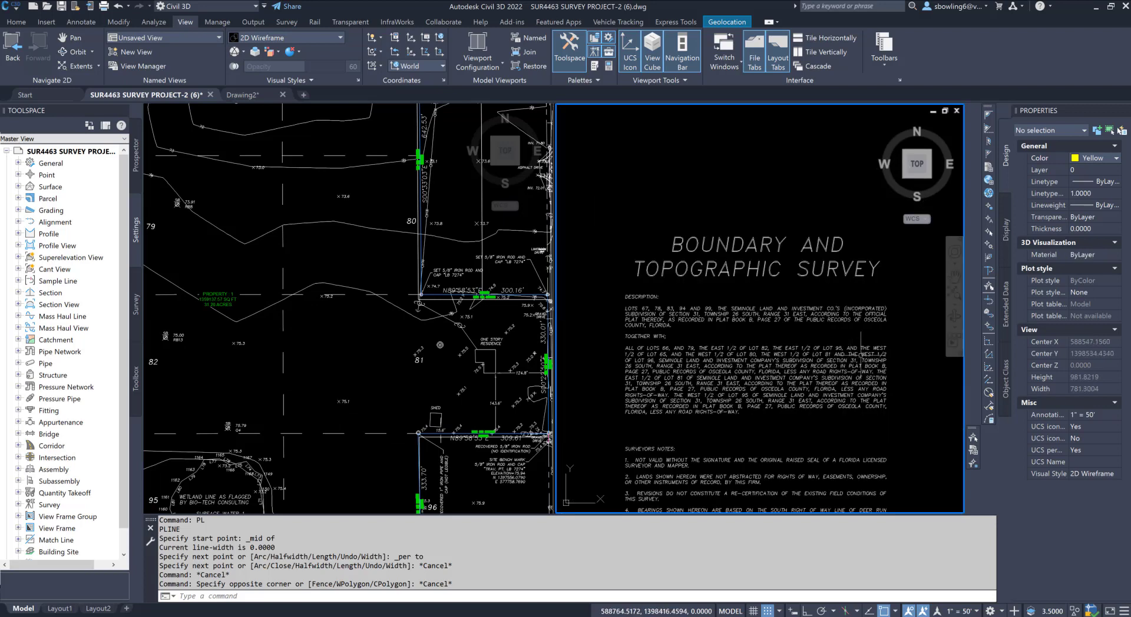
pyautogui.scroll(2, 832, 354)
pyautogui.moveTo(707, 371); pyautogui.dragTo(795, 373, button='middle')
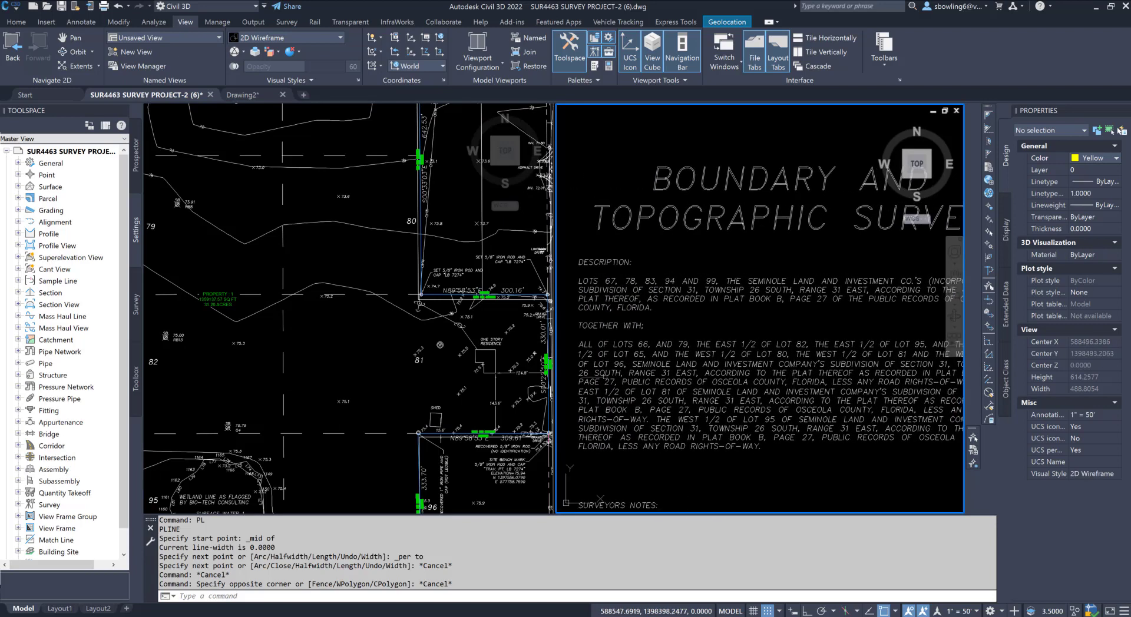
pyautogui.click(338, 376)
pyautogui.scroll(-2, 342, 346)
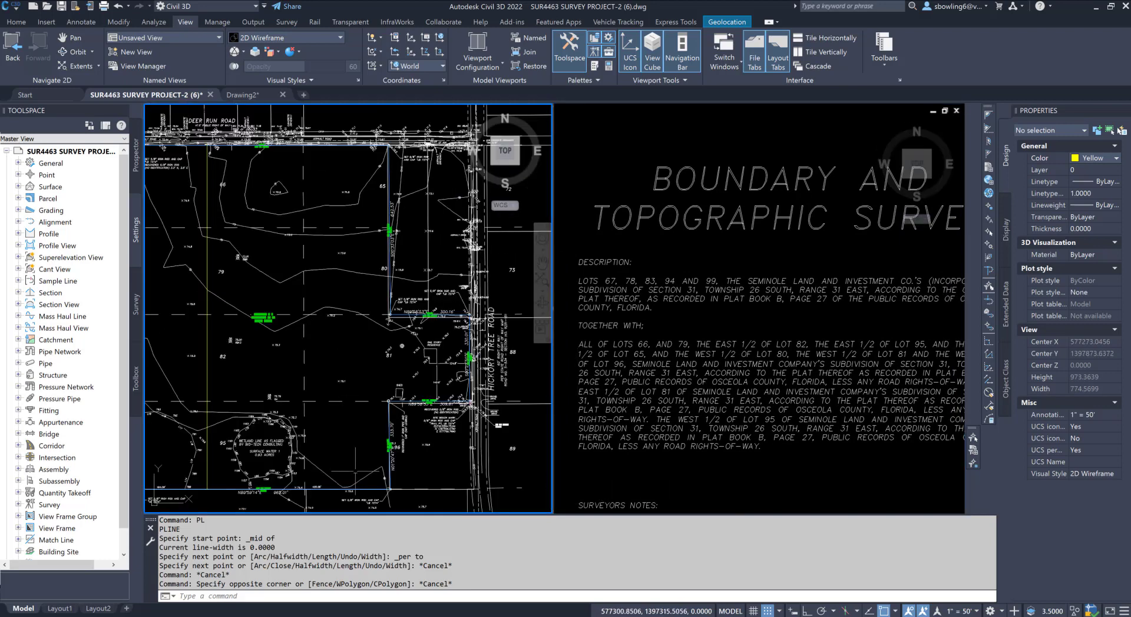
pyautogui.scroll(2, 357, 468)
pyautogui.moveTo(402, 437); pyautogui.dragTo(424, 374, button='middle')
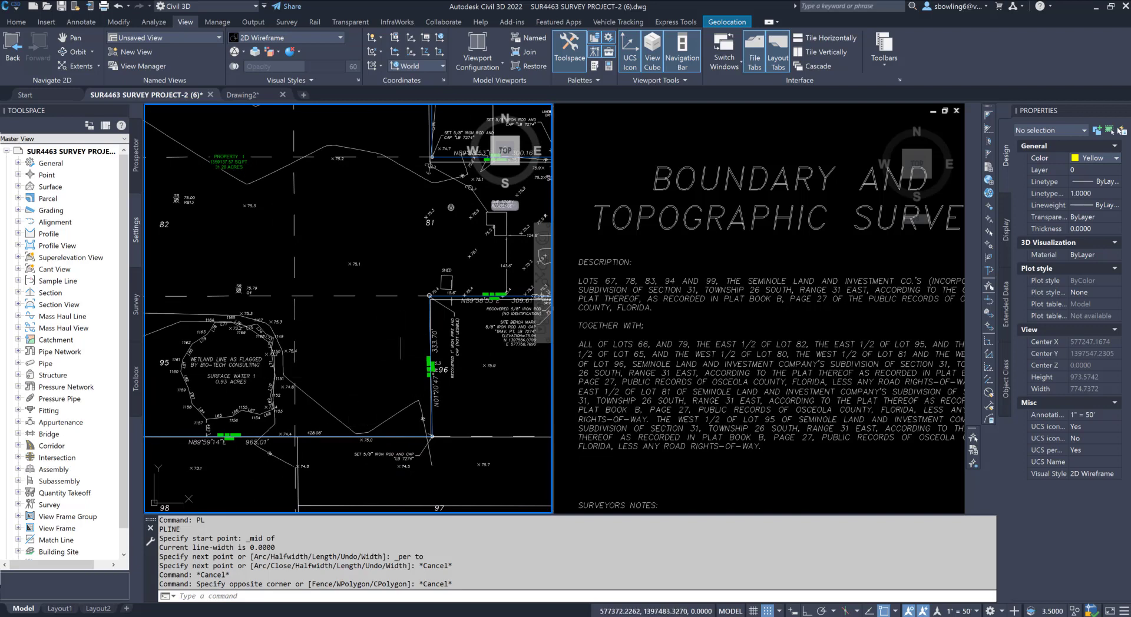
pyautogui.scroll(-2, 399, 339)
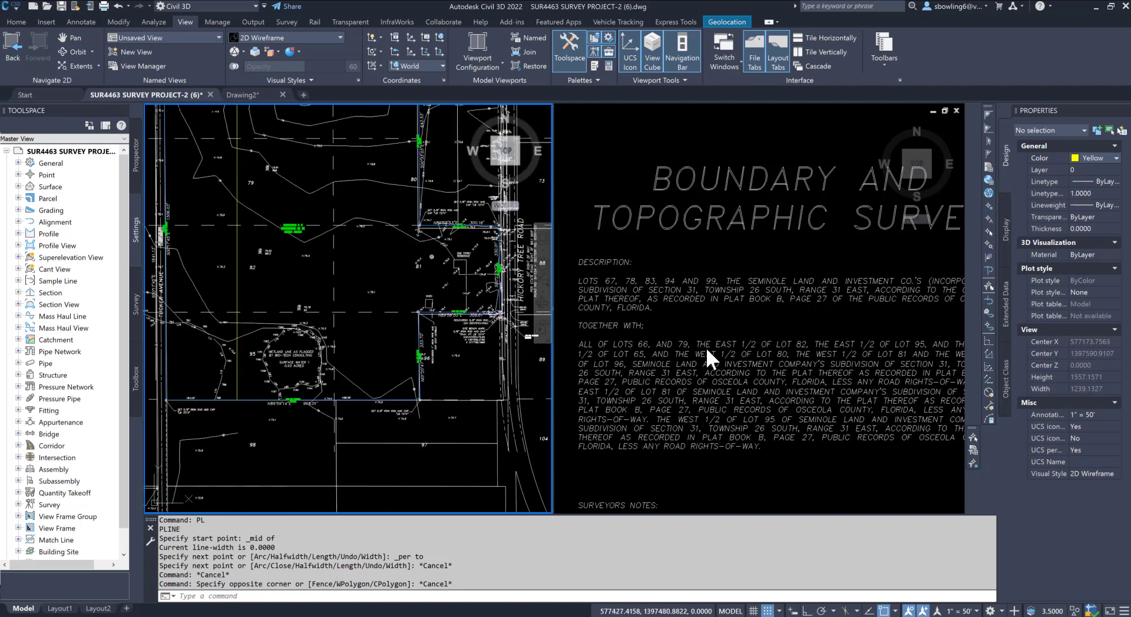
pyautogui.scroll(-2, 719, 346)
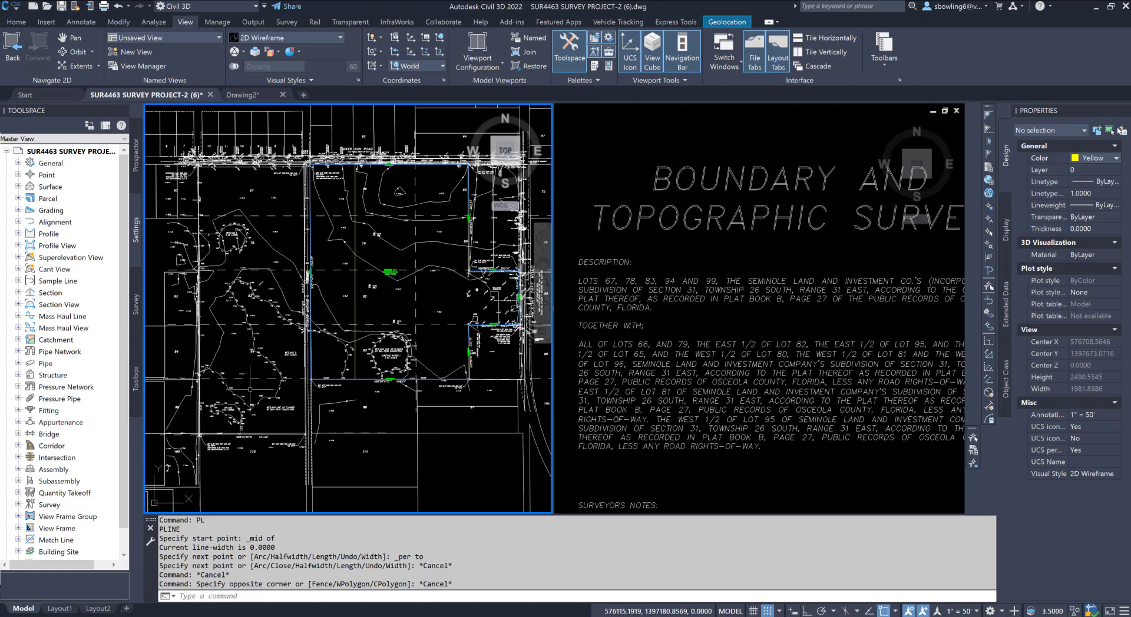
# Step: Switch to the Word document Project Boundary Lot 1, examine its full metes-and-bounds description, and move its window off the drawing
pyautogui.hotkey('alt', 'Tab')
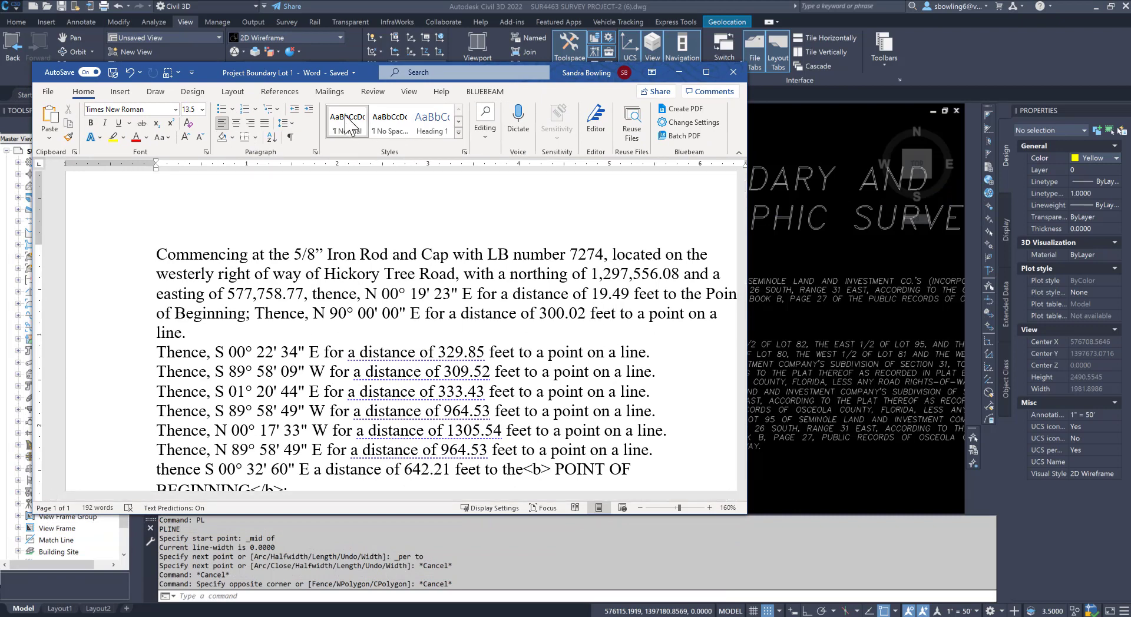
pyautogui.moveTo(323, 76); pyautogui.dragTo(0, 209)
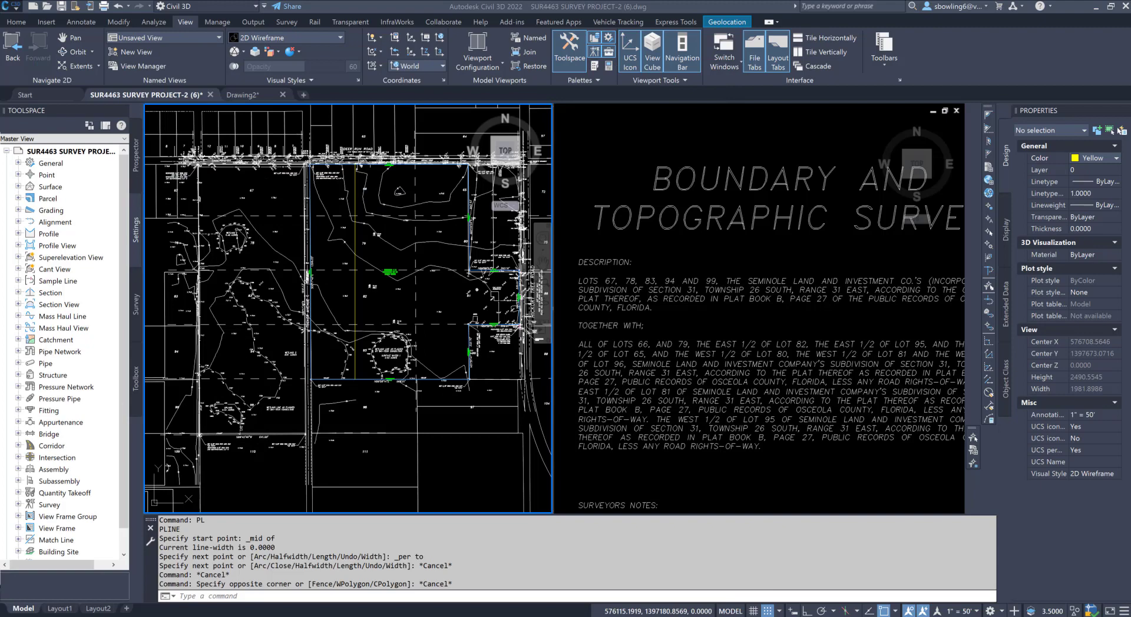
pyautogui.moveTo(0, 215); pyautogui.dragTo(369, 82)
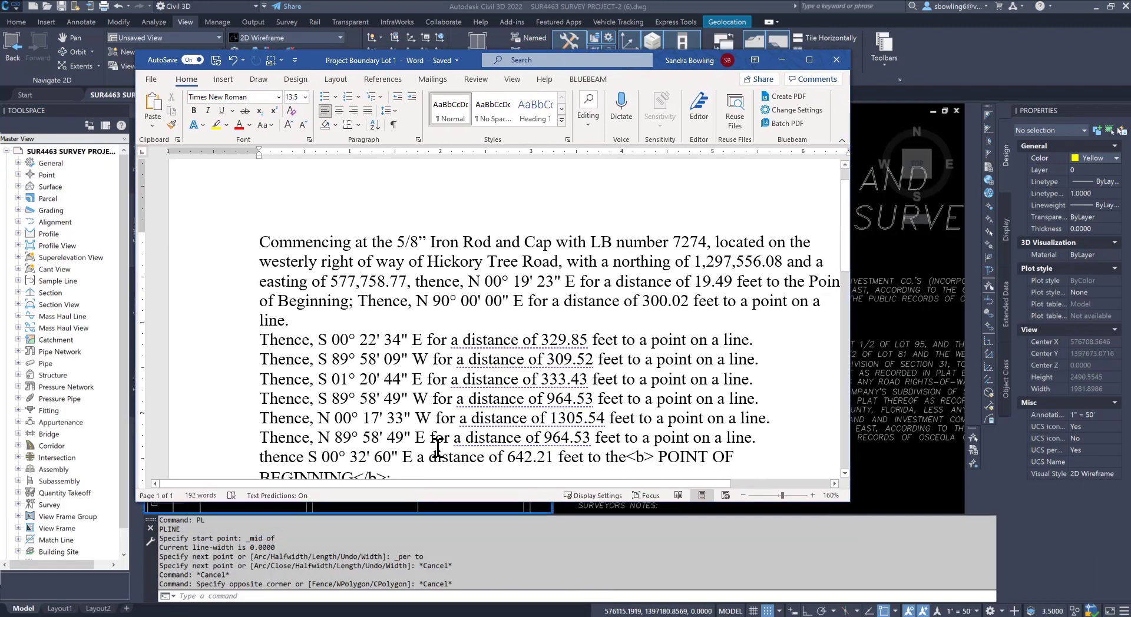
pyautogui.moveTo(437, 503); pyautogui.dragTo(445, 557)
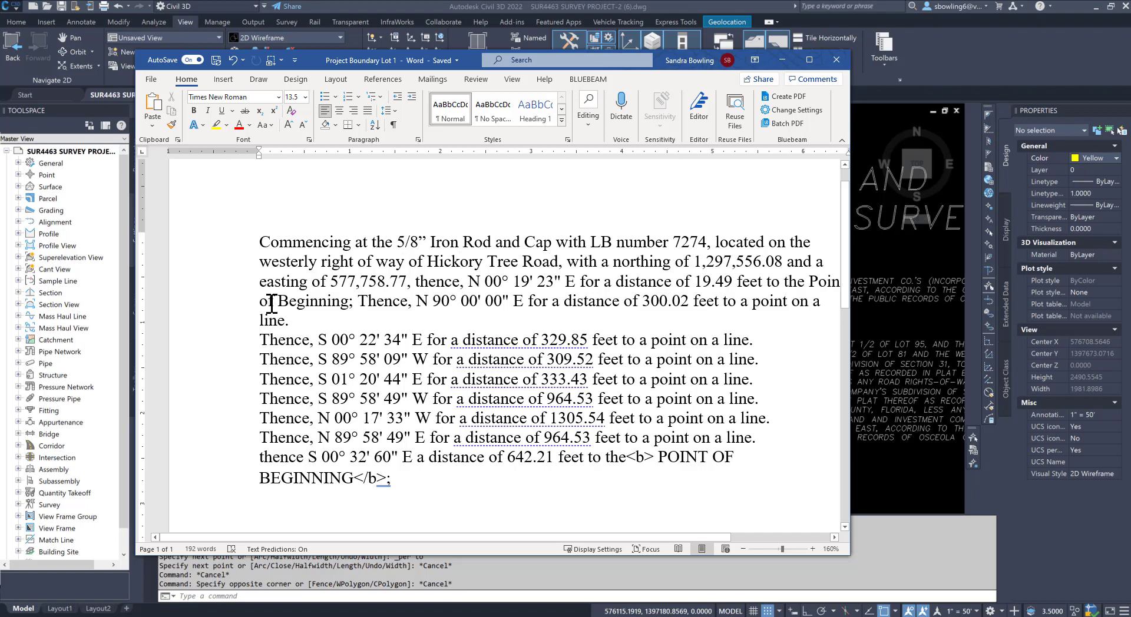
pyautogui.moveTo(400, 61); pyautogui.dragTo(0, 183)
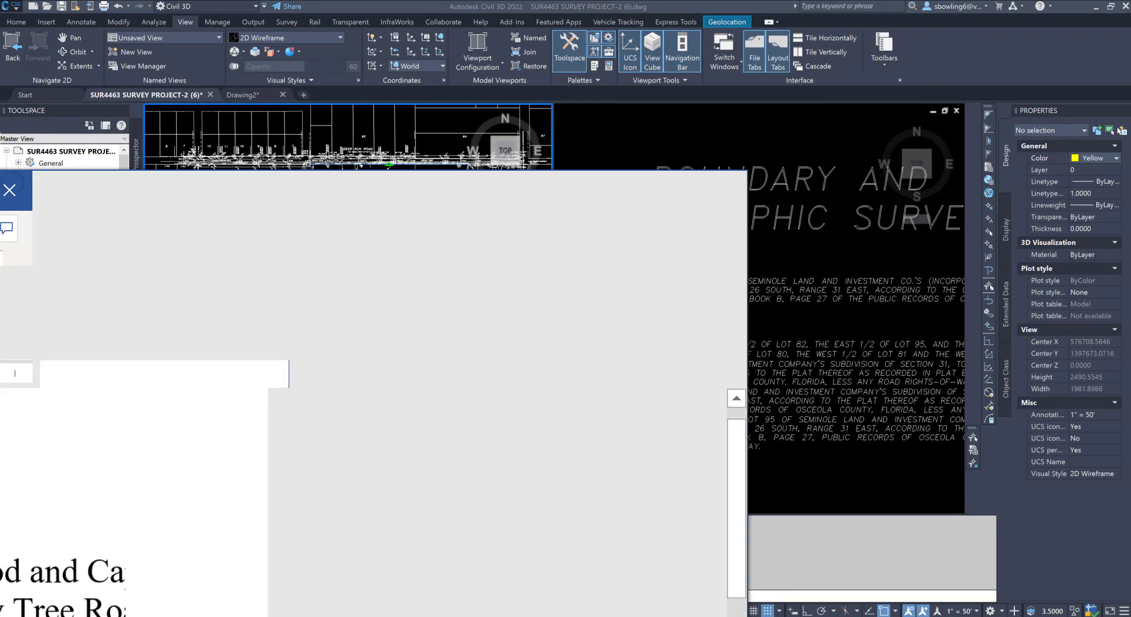